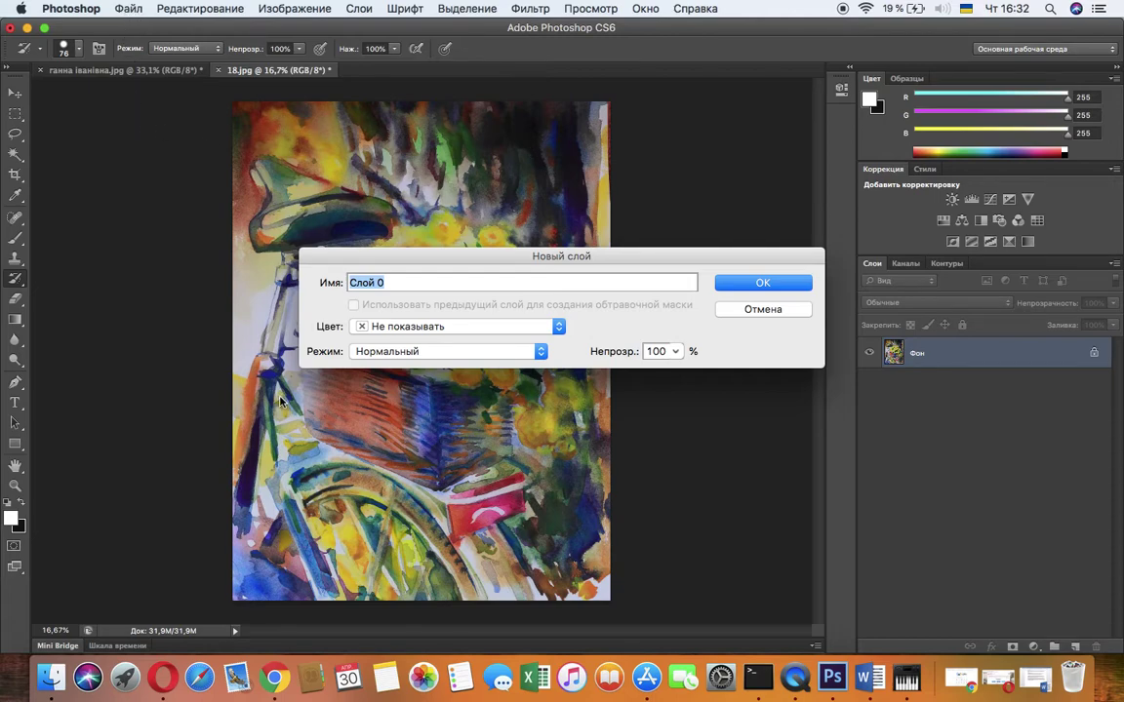
- Convert the background into the regular layer Слой 0 and display the history of editing states
left_click(769, 284)
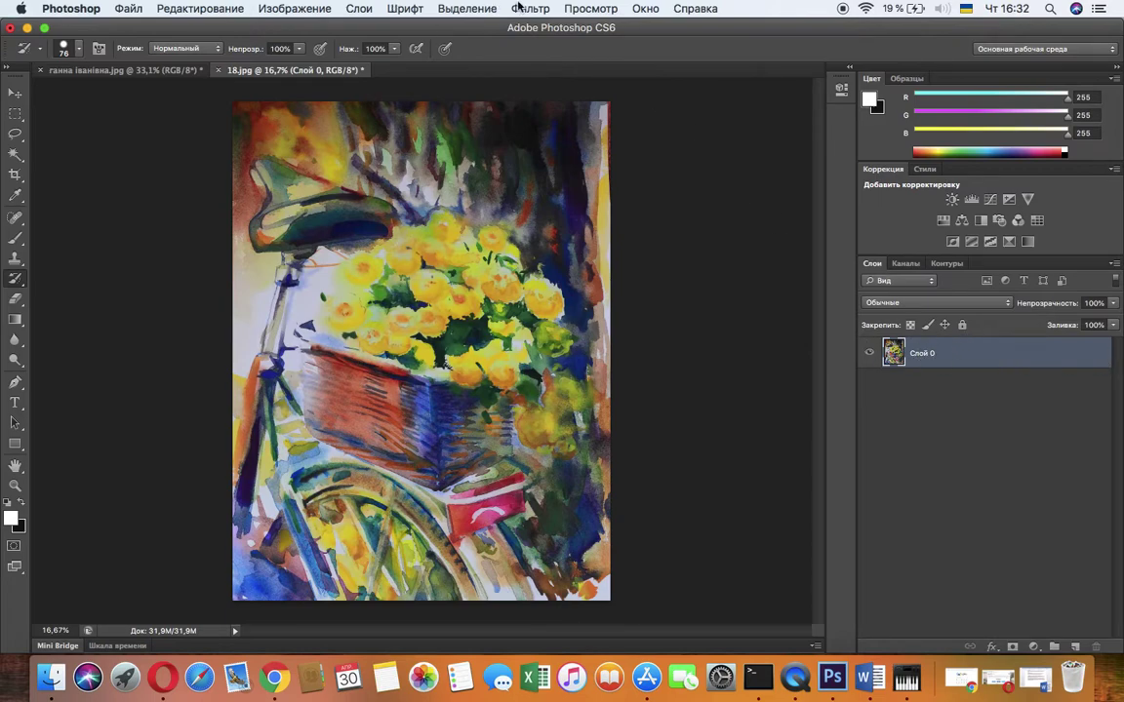
left_click(643, 10)
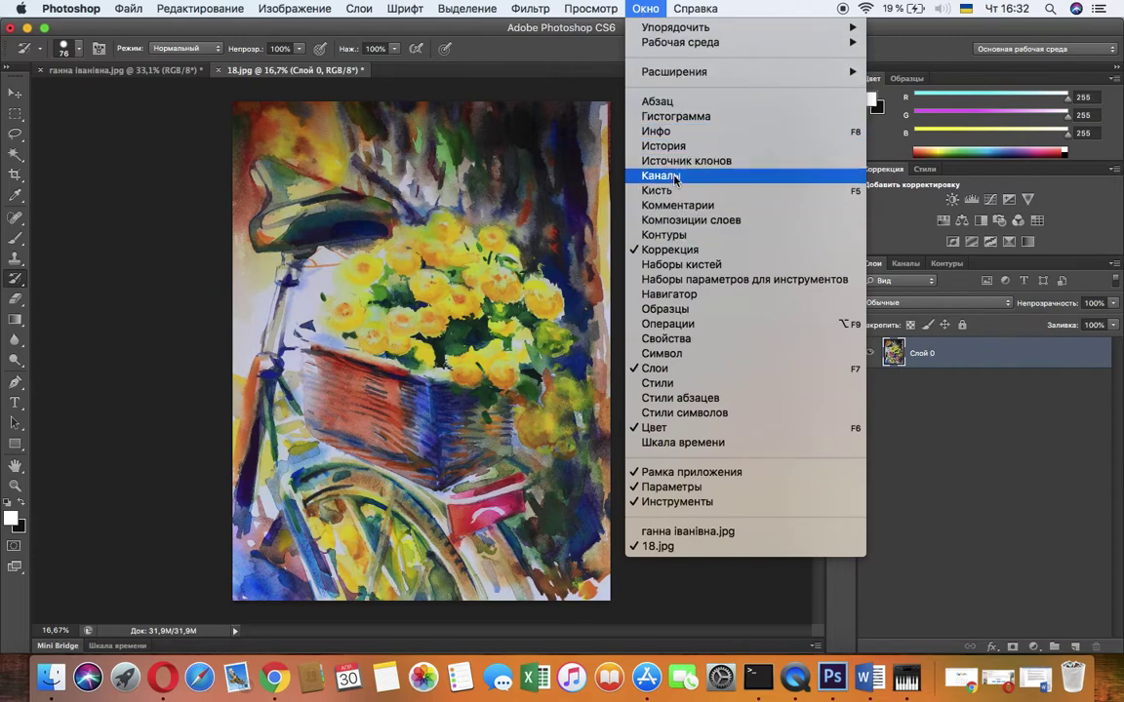
left_click(669, 150)
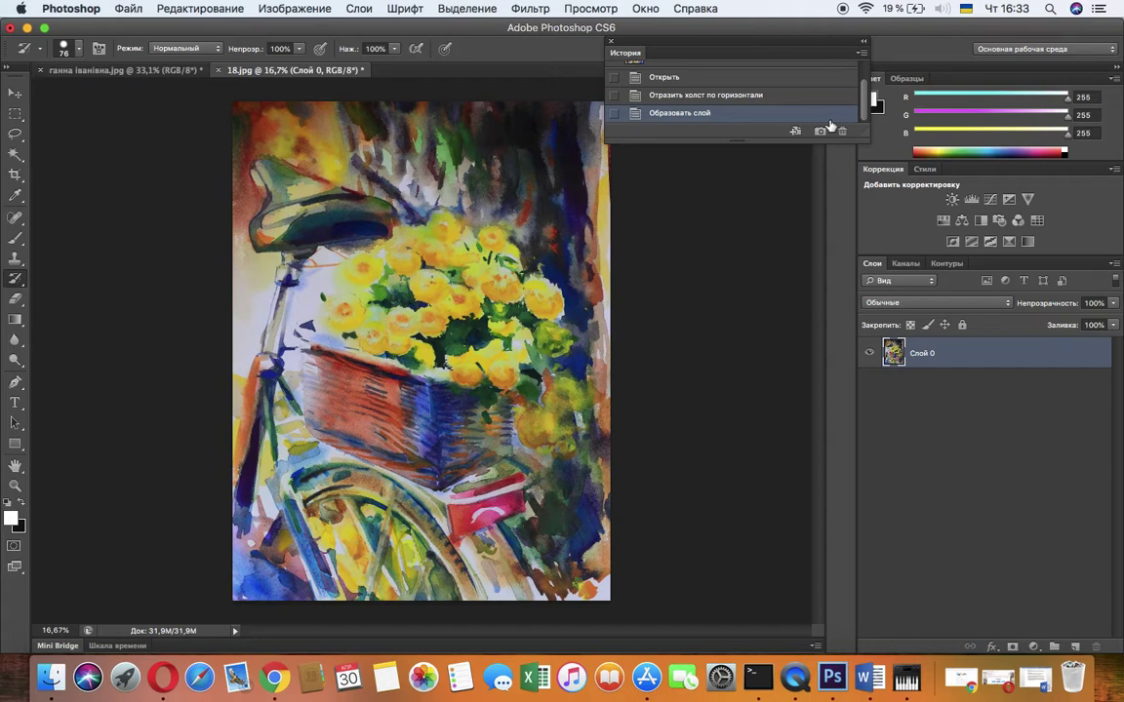
left_click(722, 205)
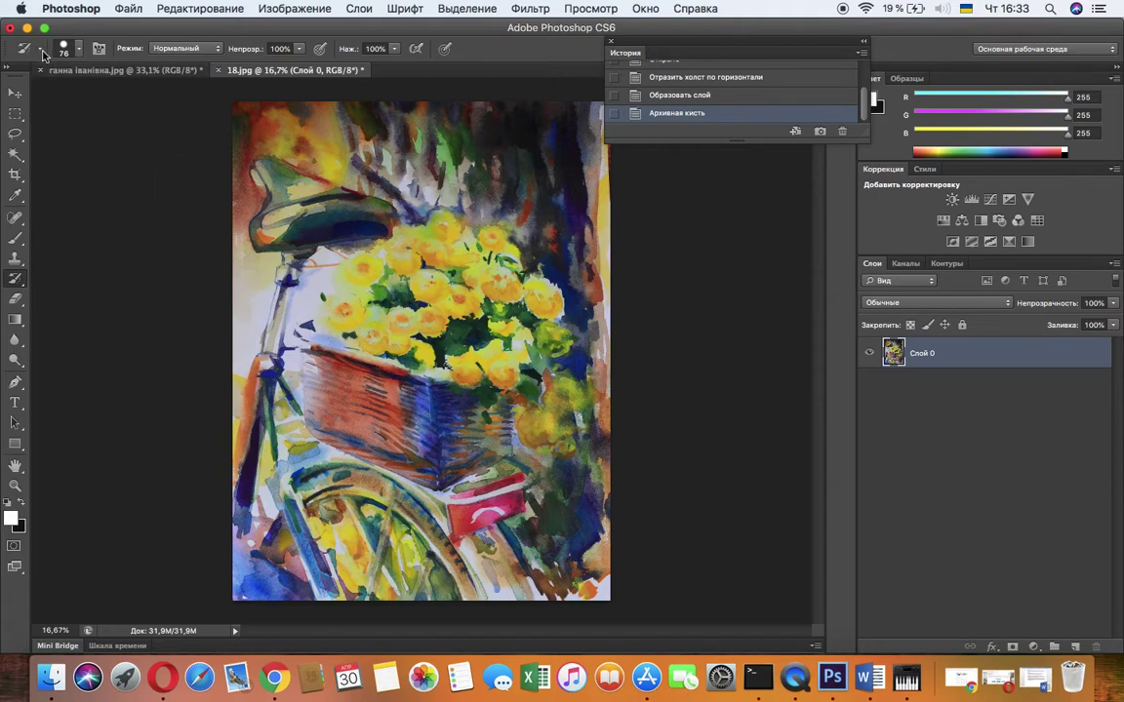
- Apply an Exposure adjustment to the painting with exposure +0.85, offset -0.0309 and gamma correction 0.95
left_click(286, 9)
mouse_move(297, 55)
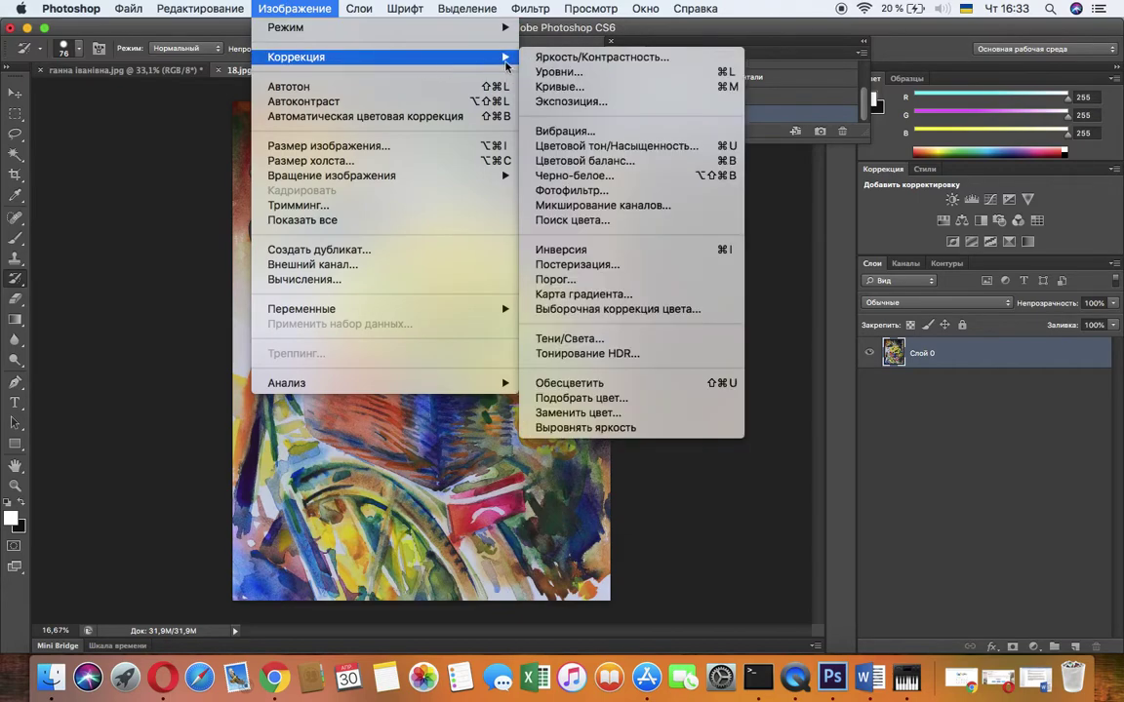
left_click(561, 102)
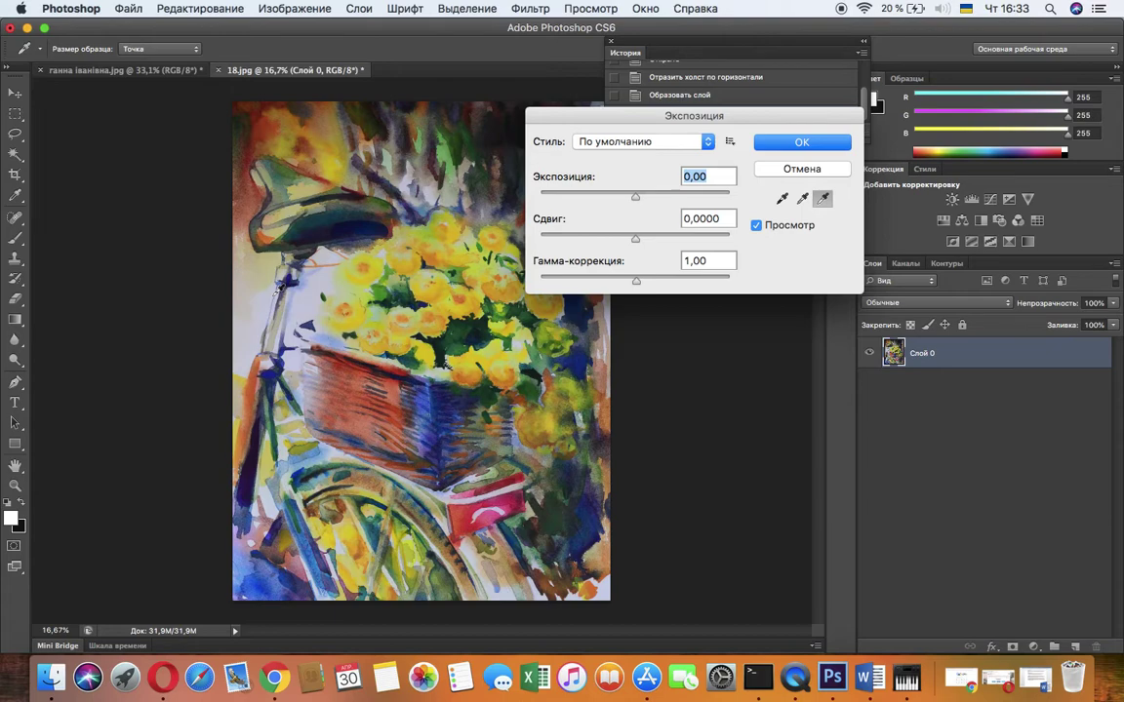
mouse_move(635, 197)
left_mouse_down()
mouse_move(667, 194)
mouse_move(644, 200)
left_mouse_up()
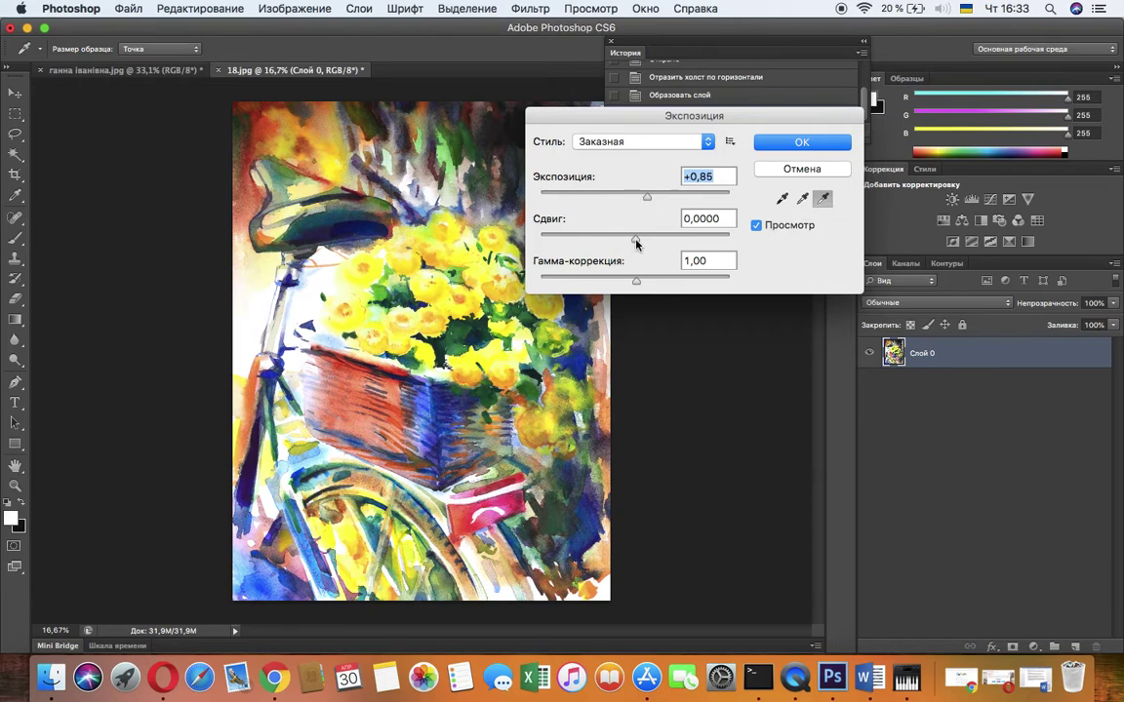
mouse_move(633, 240)
left_mouse_down()
mouse_move(617, 236)
mouse_move(654, 234)
mouse_move(630, 238)
left_mouse_up()
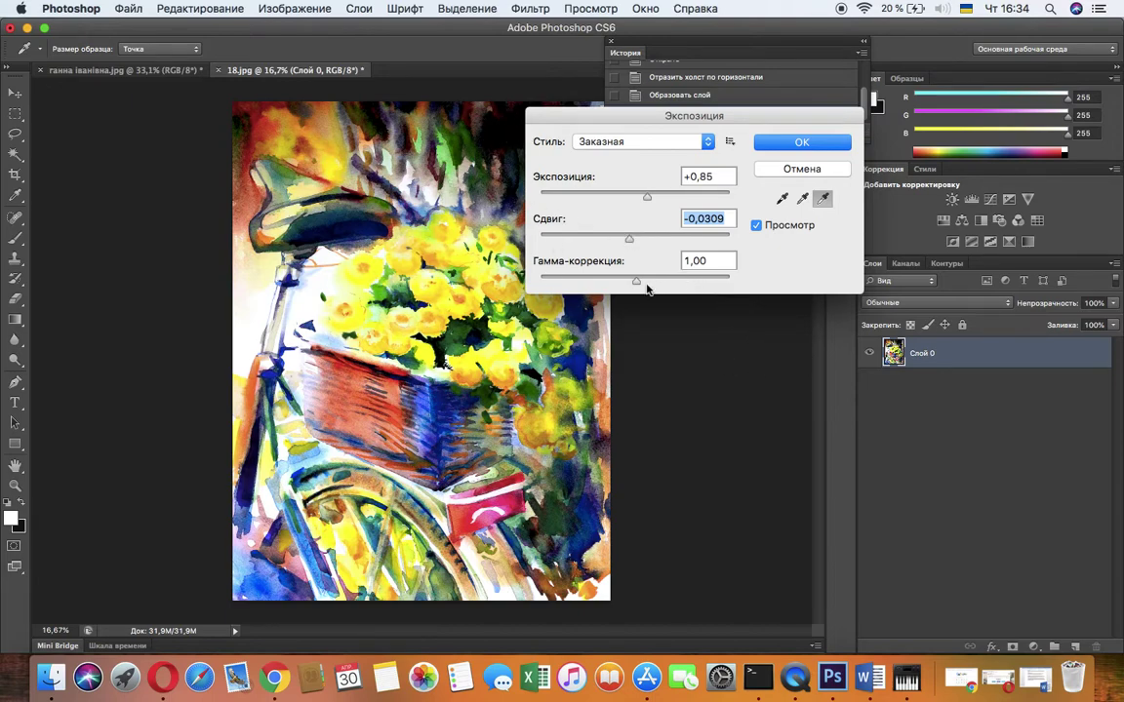
mouse_move(642, 284)
left_mouse_down()
mouse_move(597, 278)
mouse_move(654, 281)
mouse_move(639, 283)
left_mouse_up()
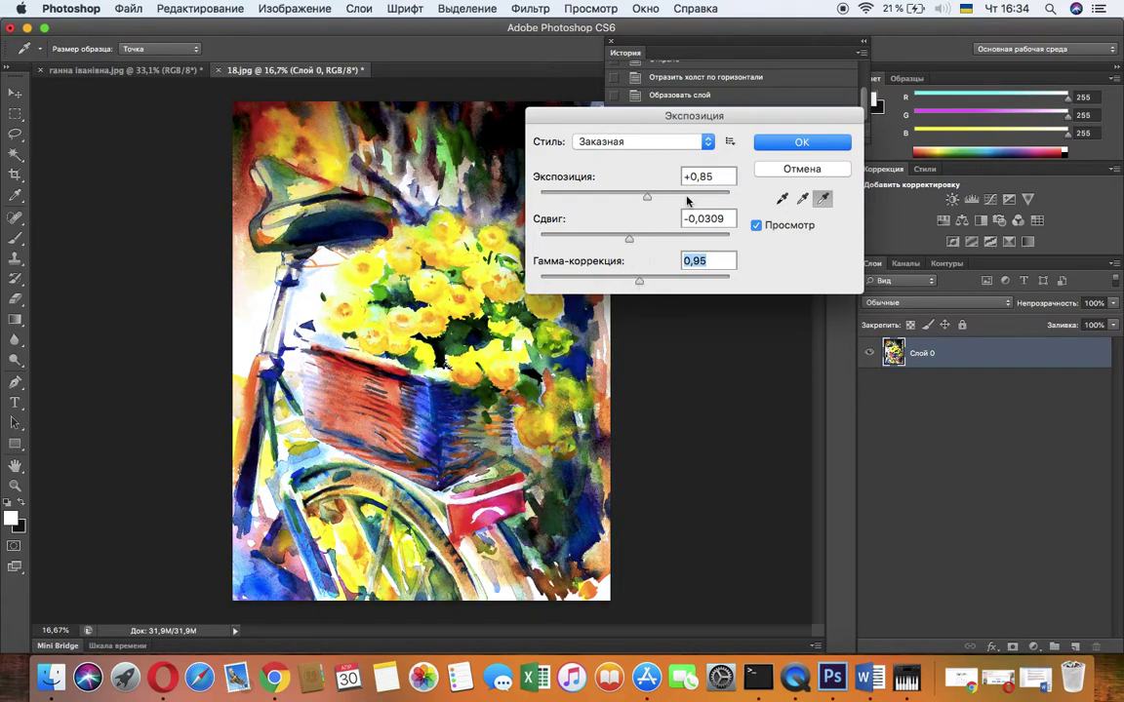
left_click(798, 142)
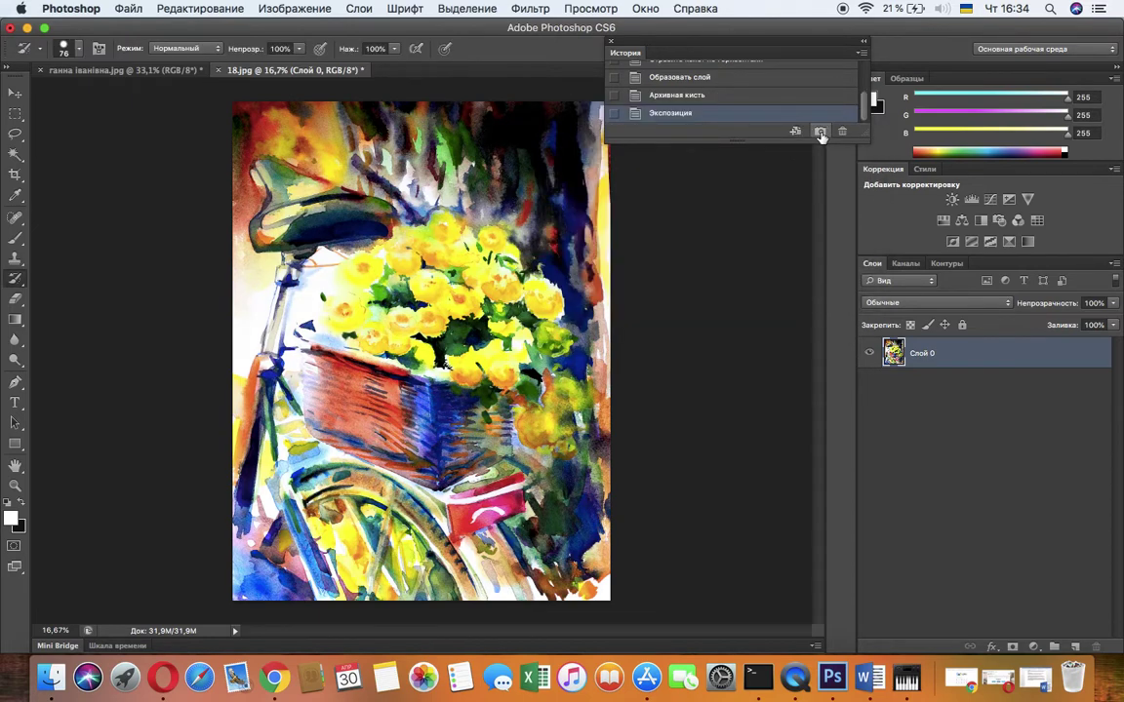
- Create a history snapshot of the adjusted painting and set it as the history brush source
left_click(820, 132)
left_click_drag(862, 112, 862, 65)
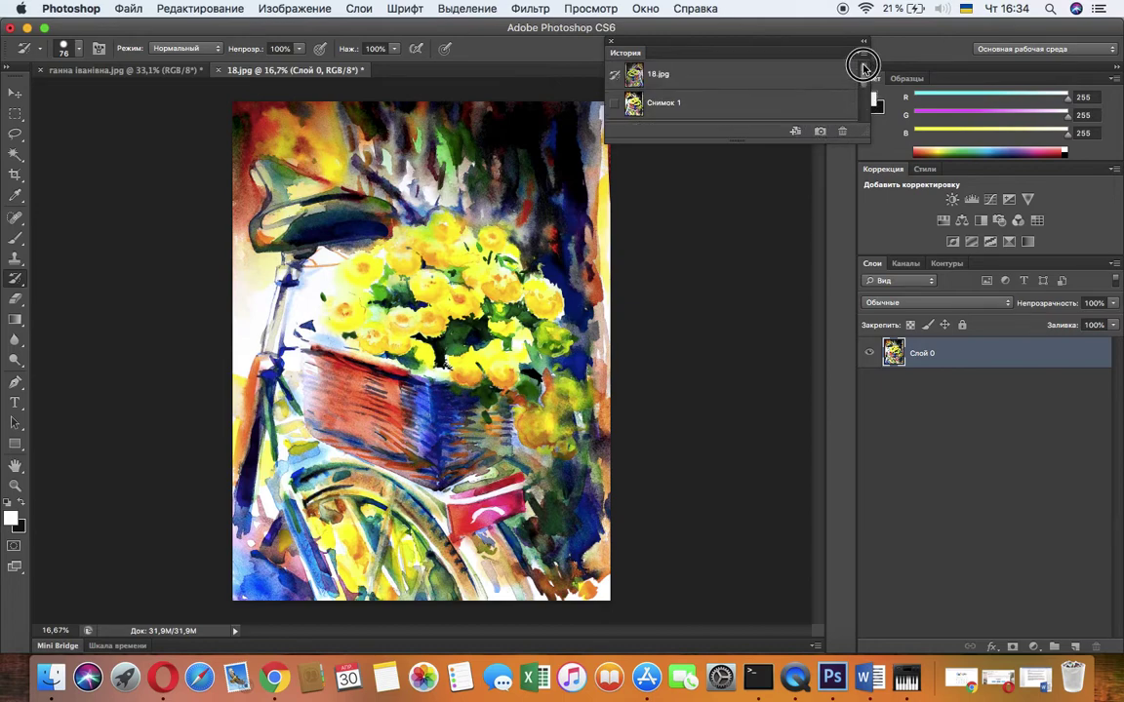
left_click(647, 107)
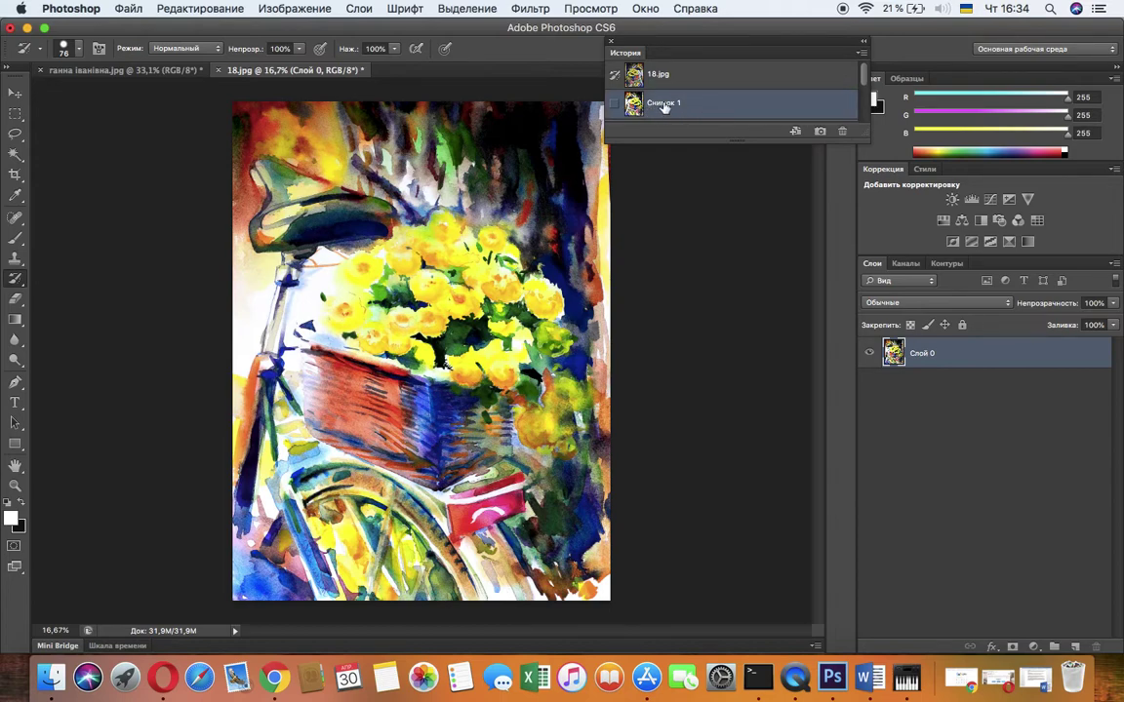
left_click(614, 103)
left_click(686, 259)
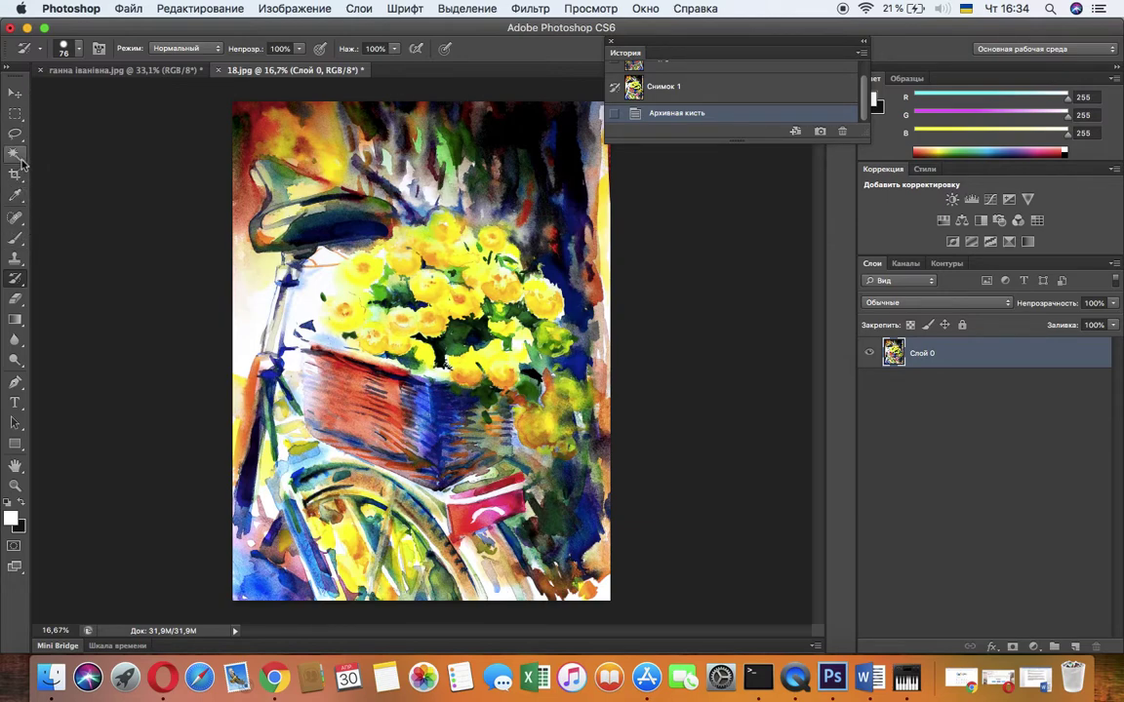
- Set up the standard Eraser with a soft round brush at 0% hardness and 426 px size
left_click(16, 301)
right_click(16, 303)
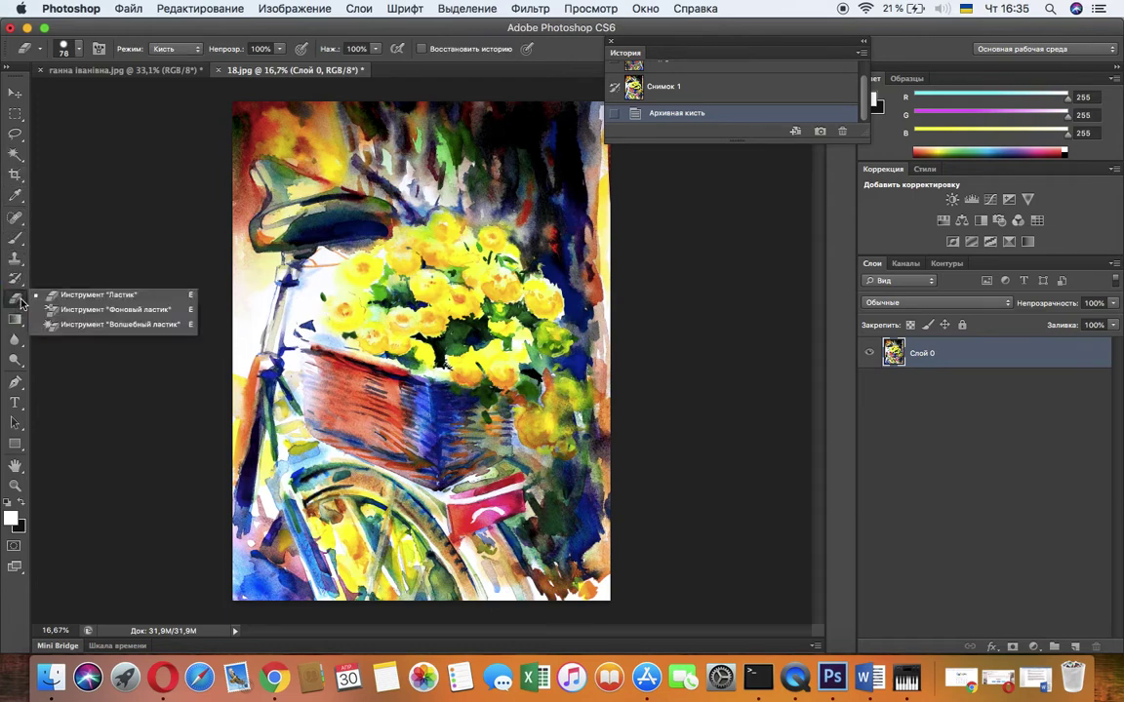
left_click(108, 296)
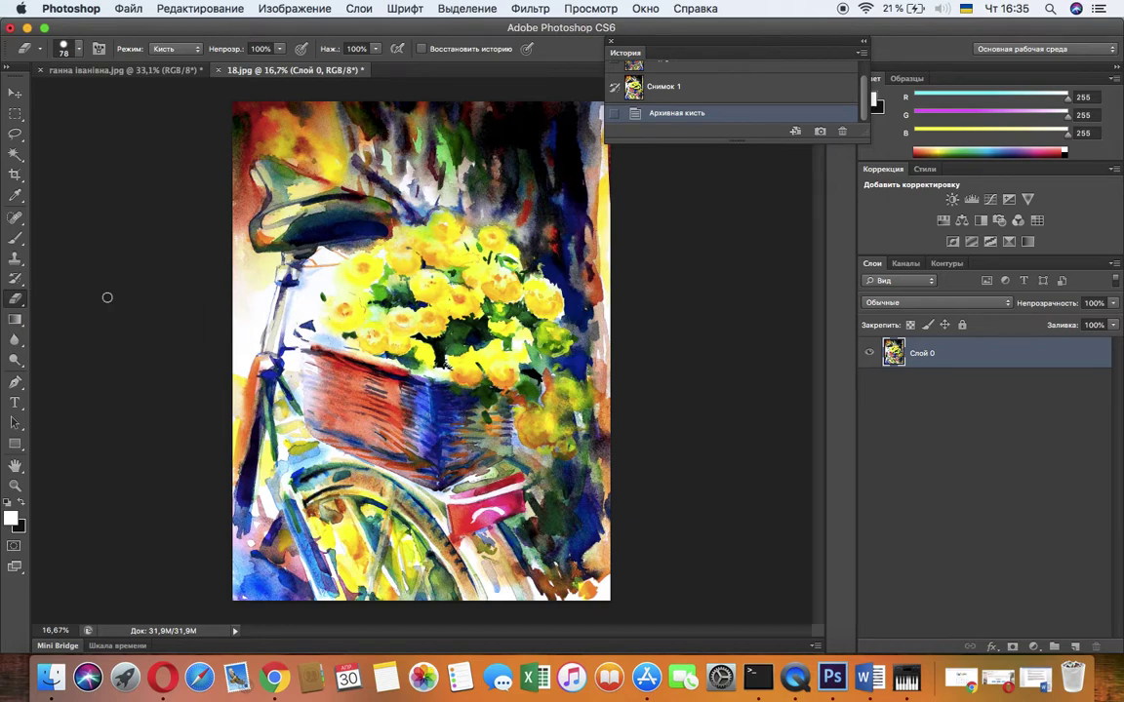
left_click(79, 49)
left_click_drag(107, 137, 24, 144)
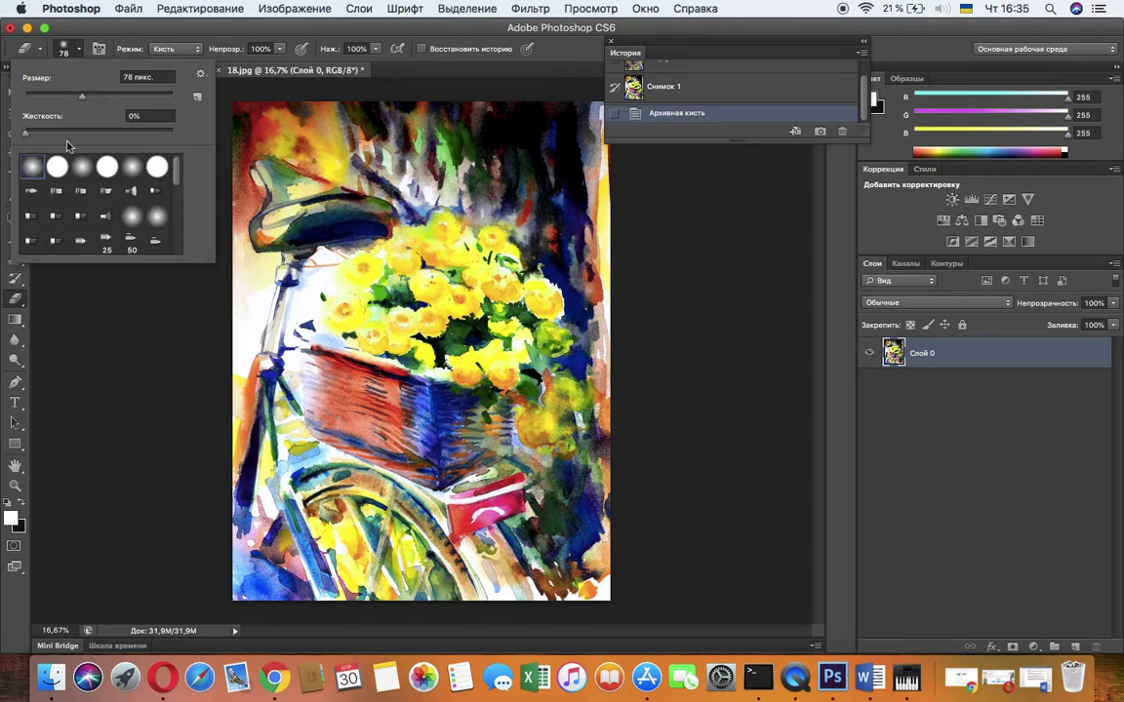
left_click_drag(82, 97, 103, 99)
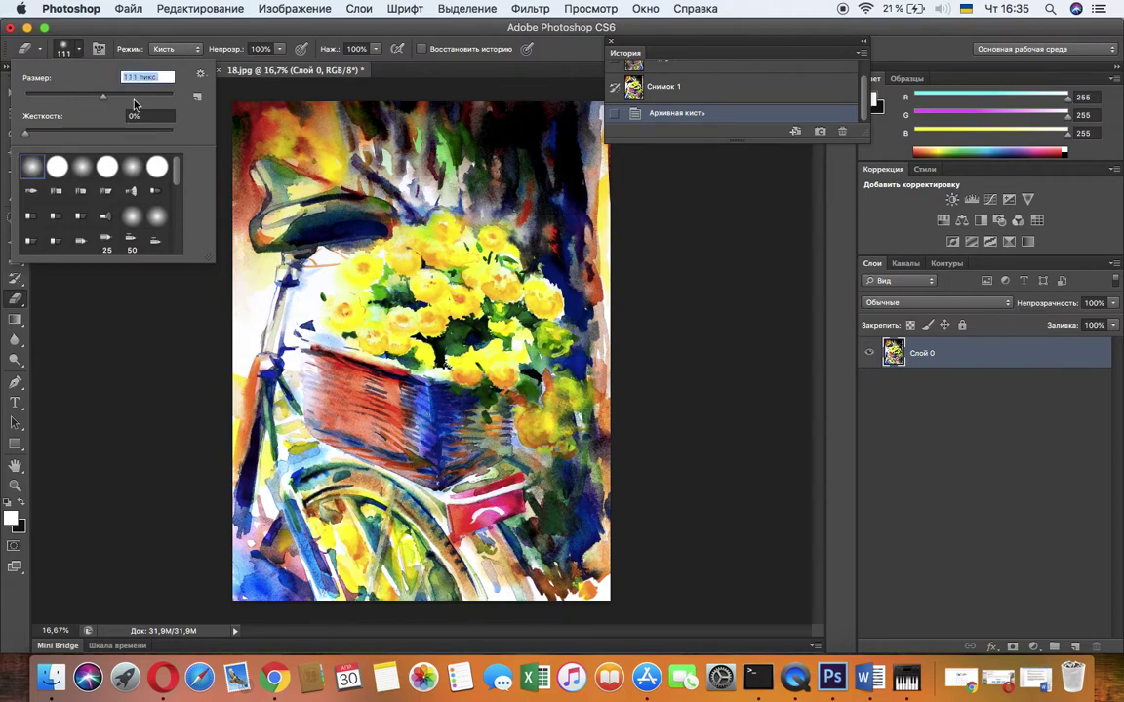
left_click_drag(103, 97, 148, 101)
left_click_drag(139, 100, 153, 101)
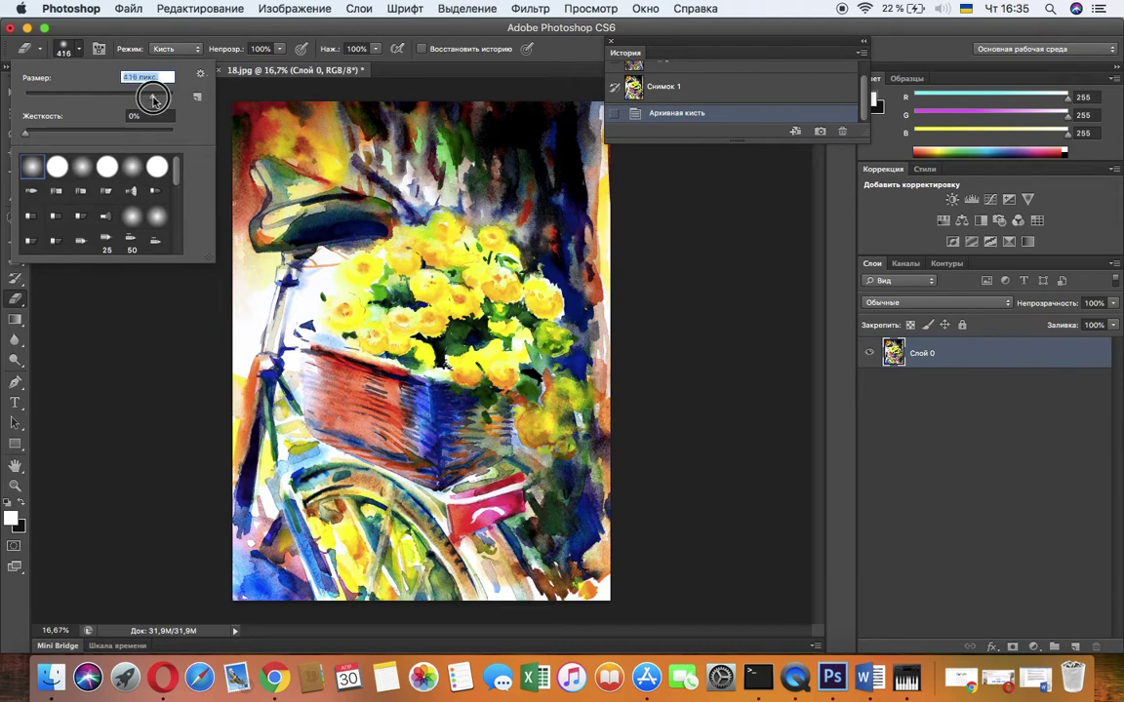
- Erase along all four edges of the painting to fade its border softly into transparency
left_click(248, 100)
left_click(243, 98)
left_click_drag(335, 86, 587, 84)
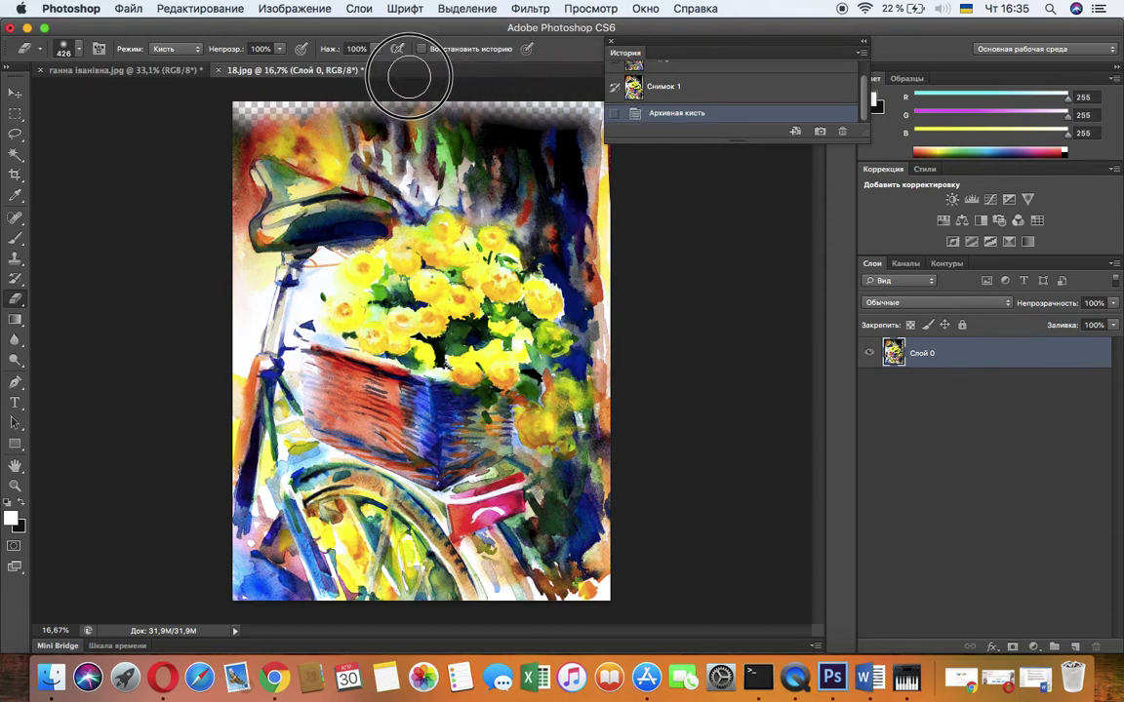
mouse_move(207, 194)
left_mouse_down()
mouse_move(215, 259)
mouse_move(210, 176)
mouse_move(223, 241)
mouse_move(215, 597)
mouse_move(368, 623)
mouse_move(618, 610)
mouse_move(632, 351)
mouse_move(612, 68)
left_mouse_up()
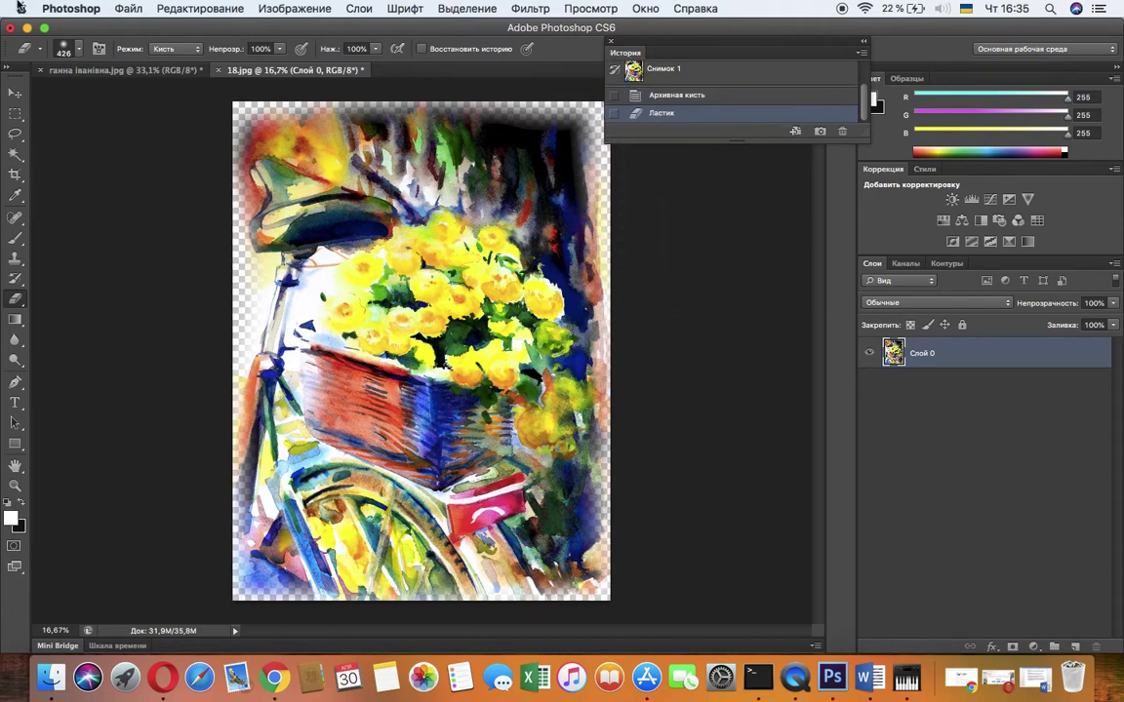
- Try erasing along the painting's top and right edges with a hard round eraser at 100% hardness
left_click(79, 52)
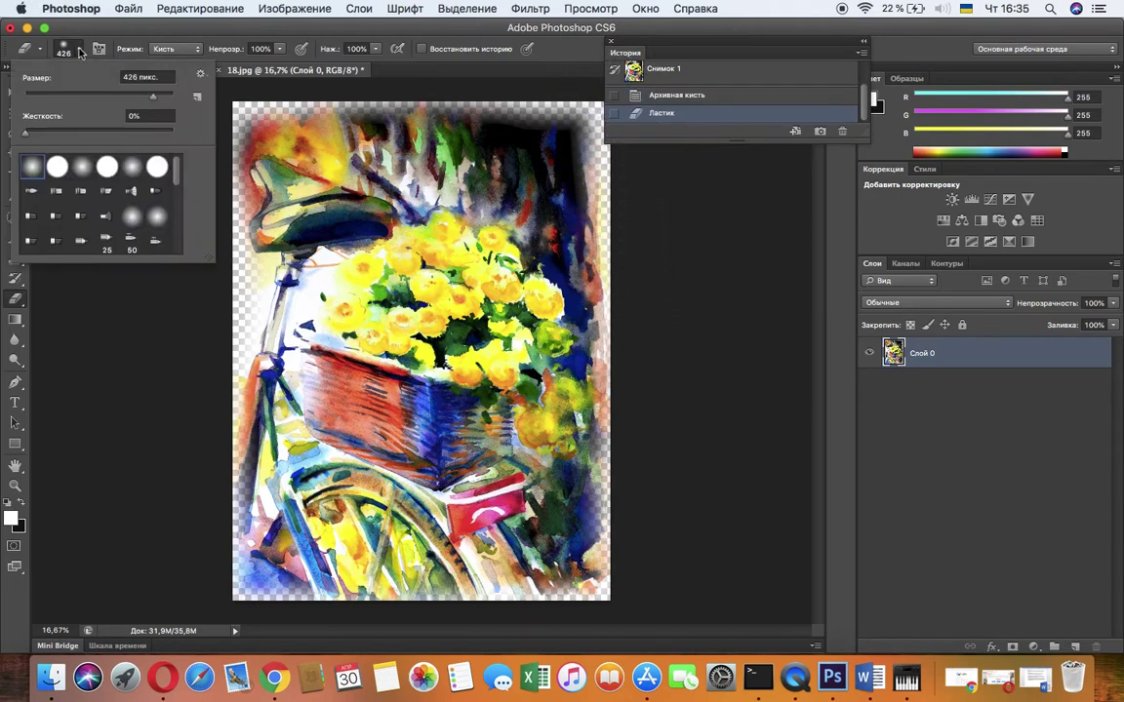
left_click(56, 169)
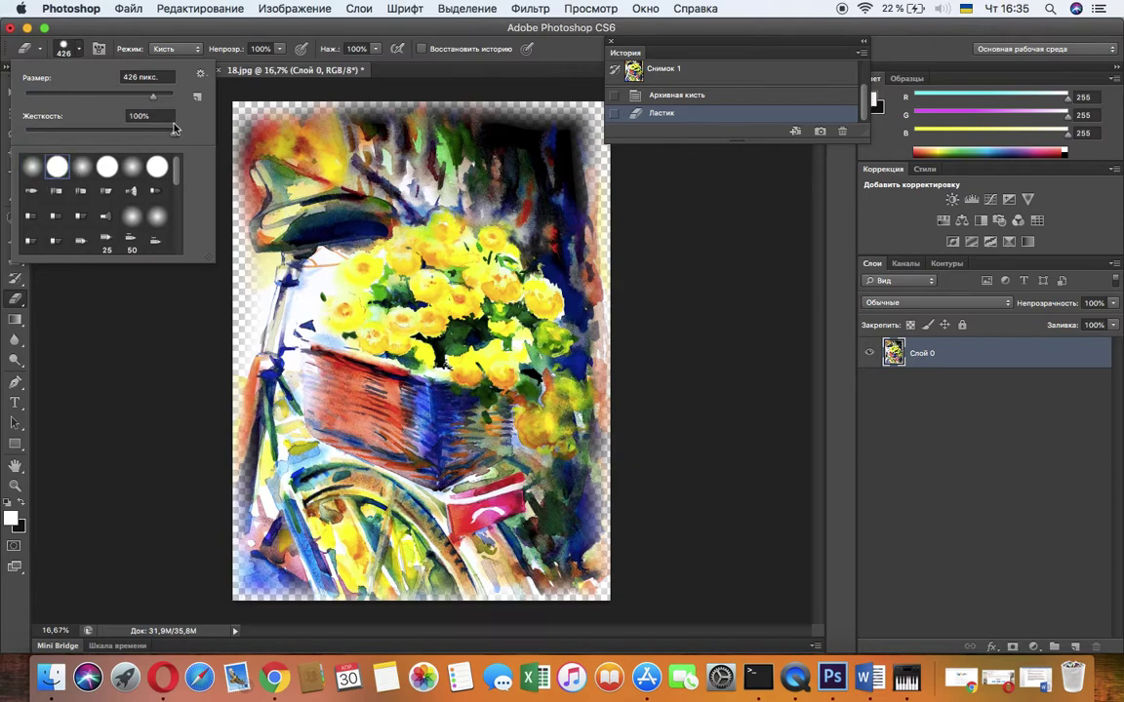
left_click(239, 78)
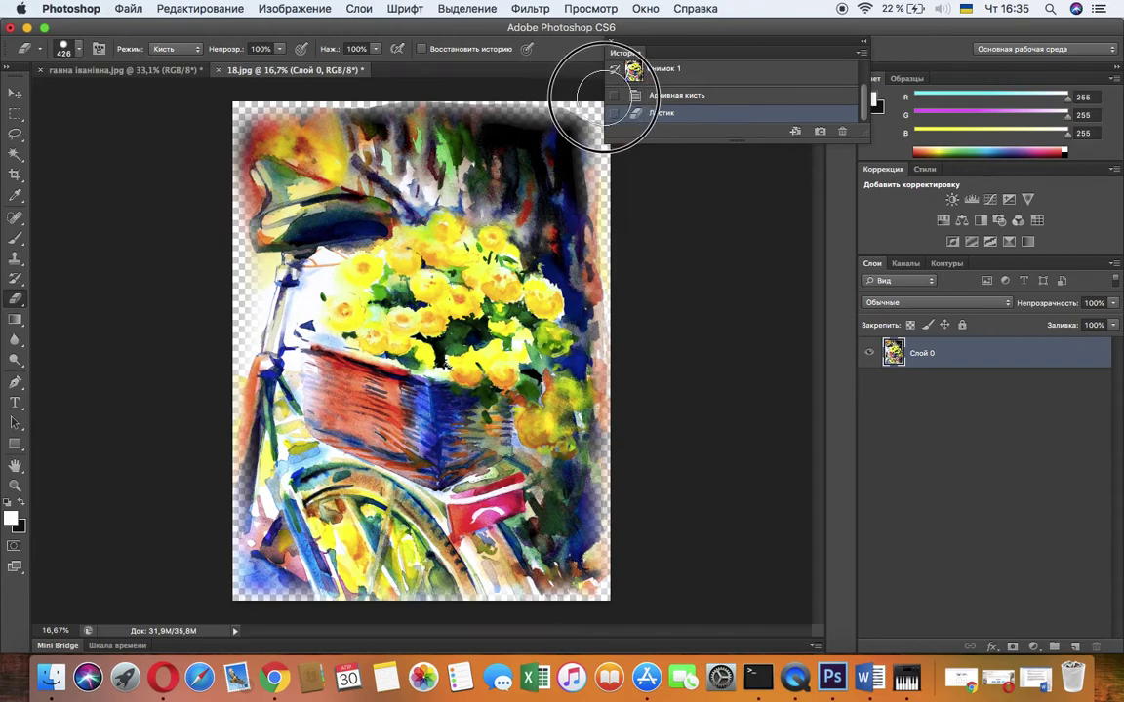
left_click_drag(634, 254, 605, 312)
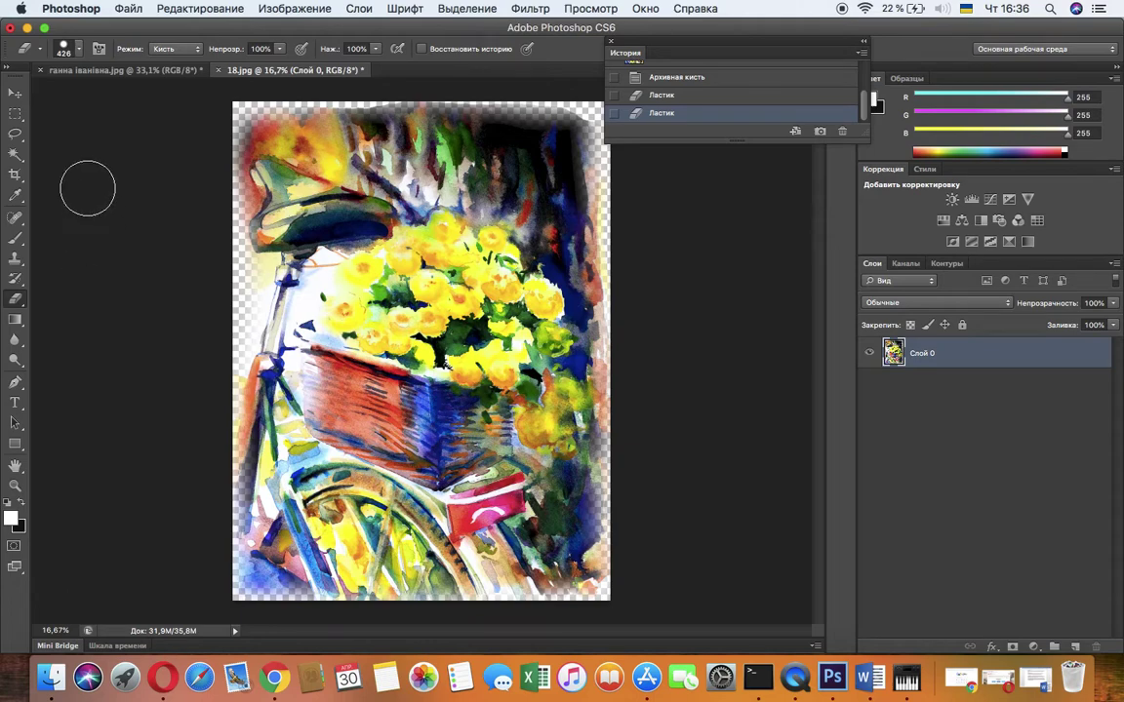
- Compare the soft and hard erasing states in the history and revert to the soft-edged one
left_click(81, 51)
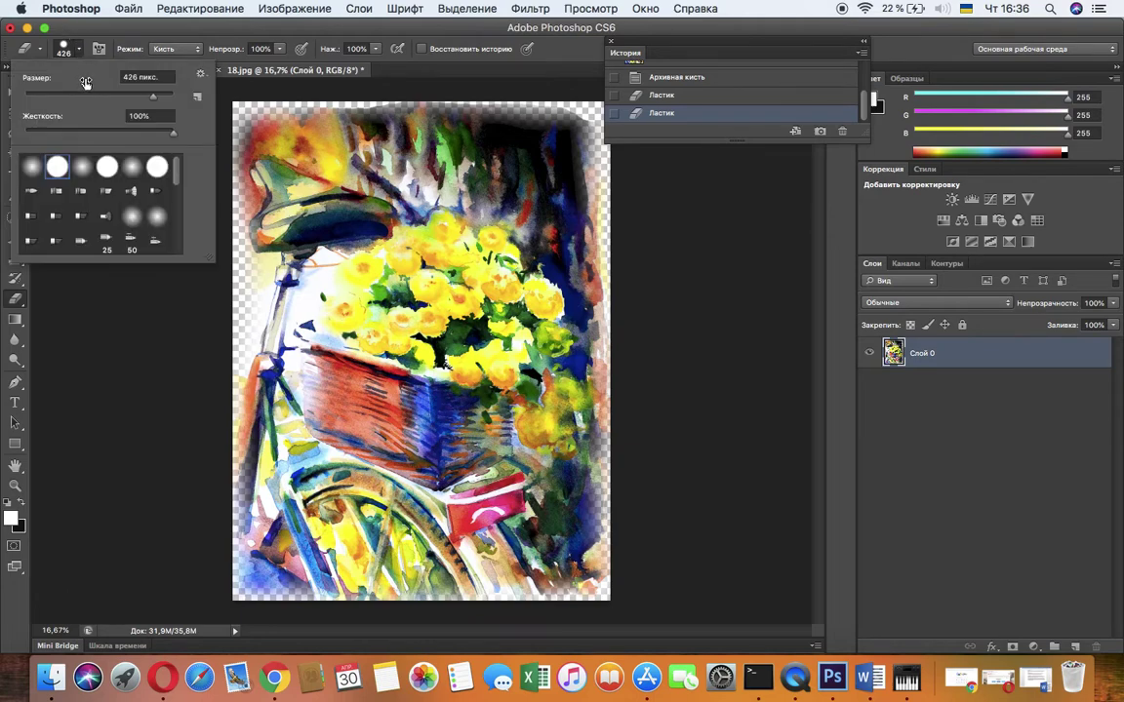
left_click(667, 102)
left_click(668, 98)
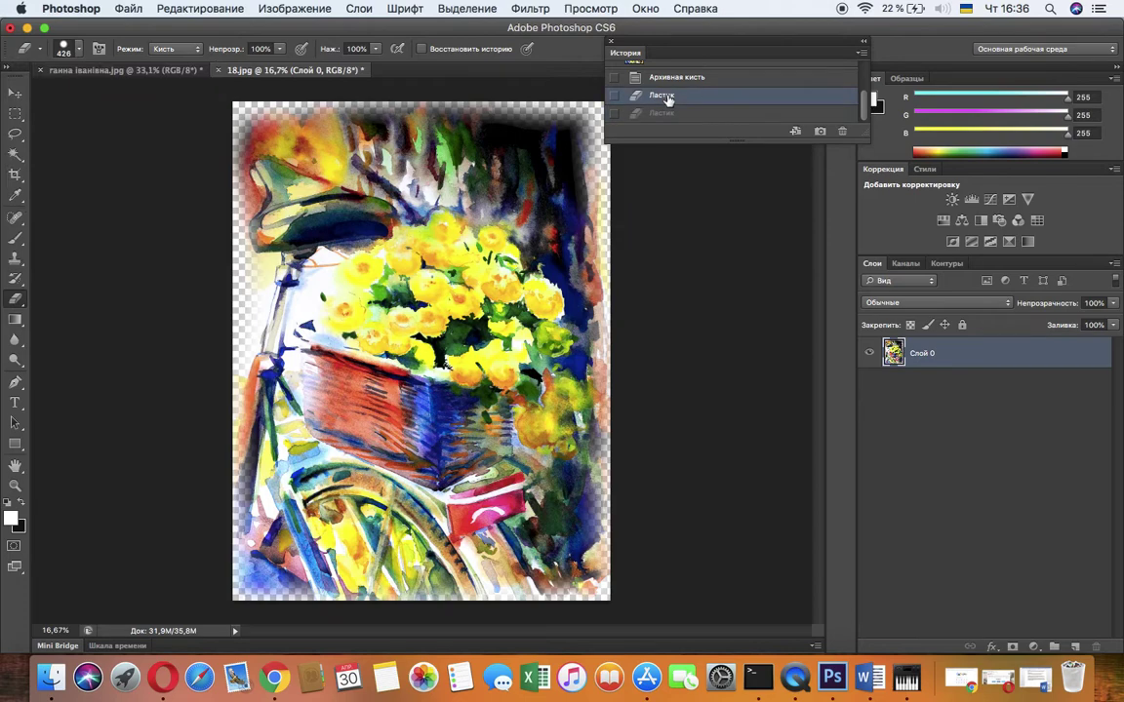
left_click(673, 114)
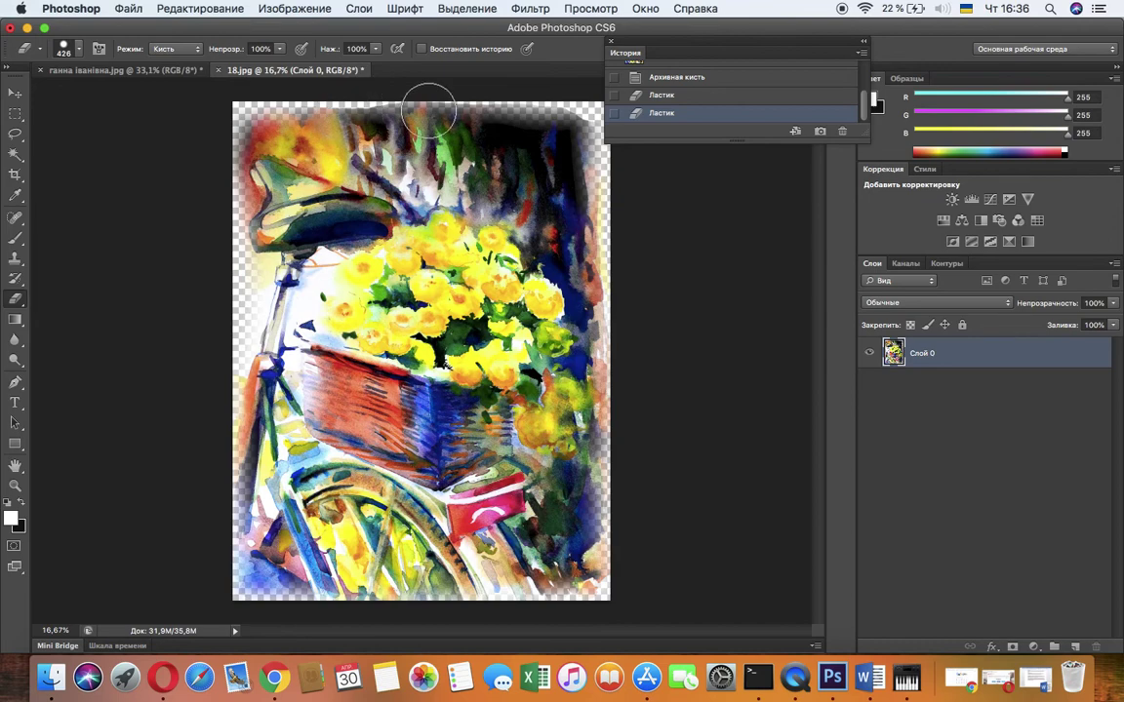
left_click(681, 96)
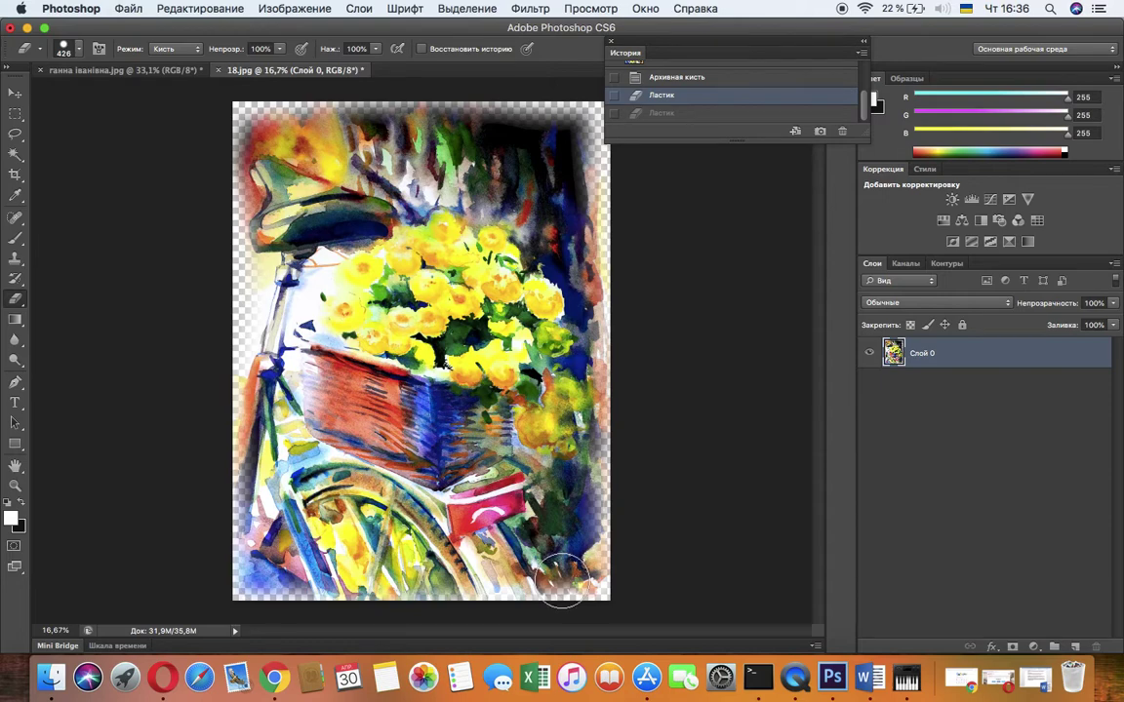
- Save the image as a PNG named 18 in the різне folder, with smallest/slow compression and no interlacing
left_click(127, 12)
left_click(165, 192)
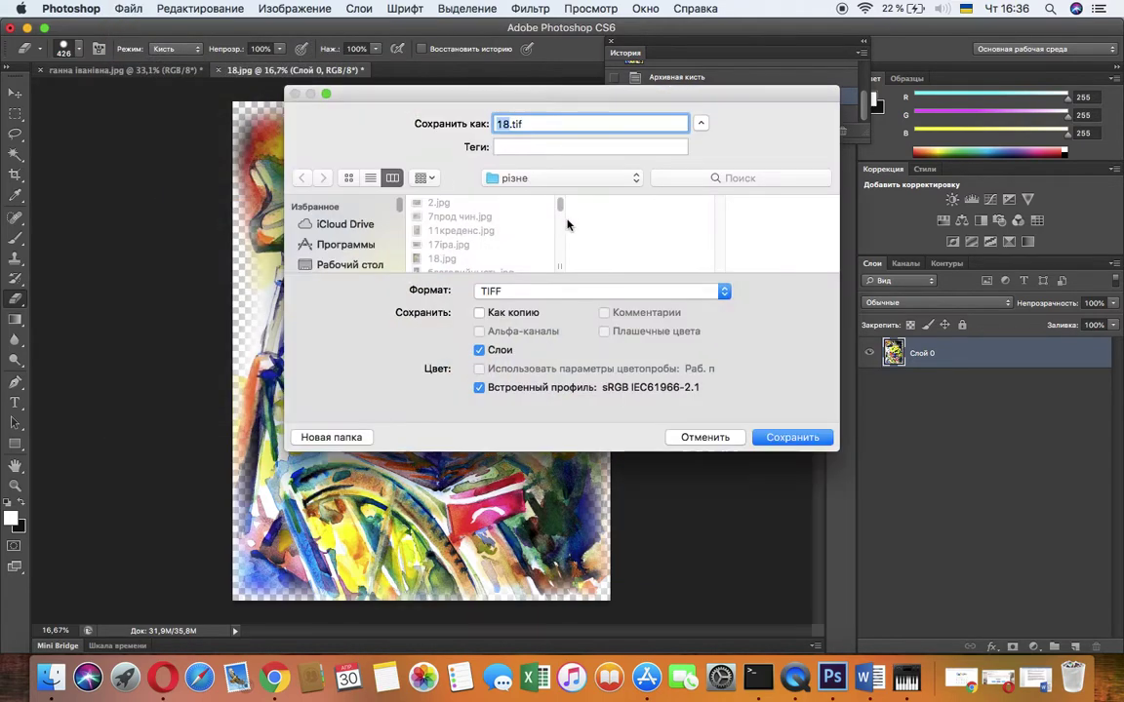
left_click(724, 293)
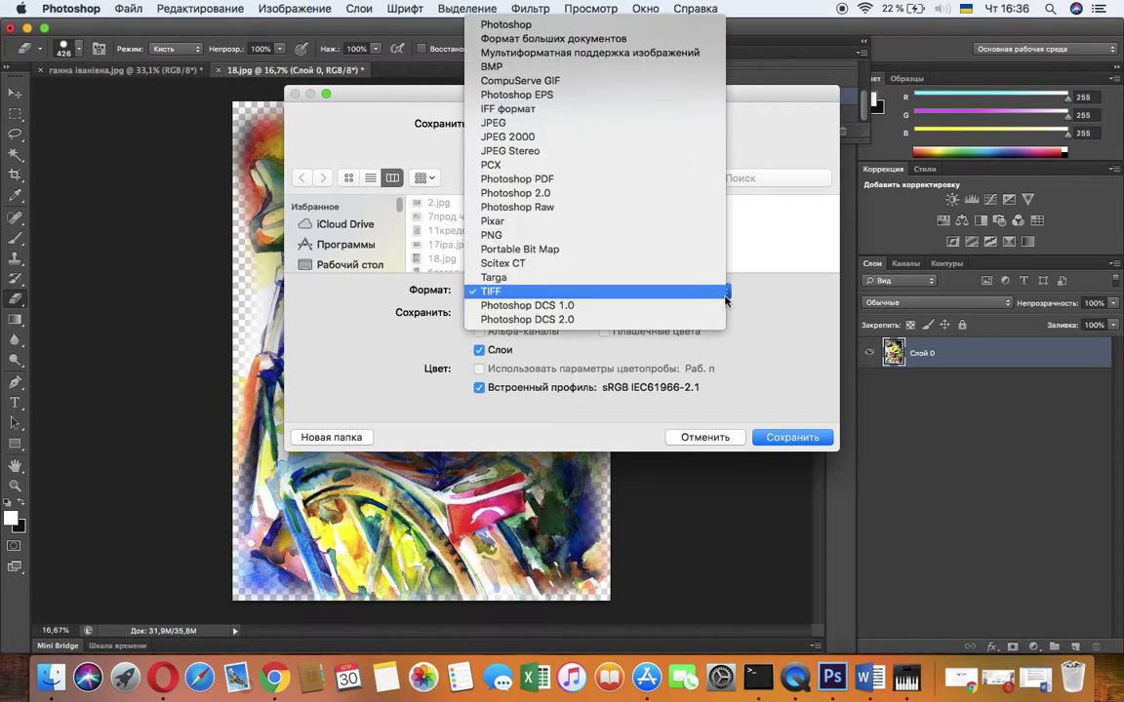
left_click(660, 235)
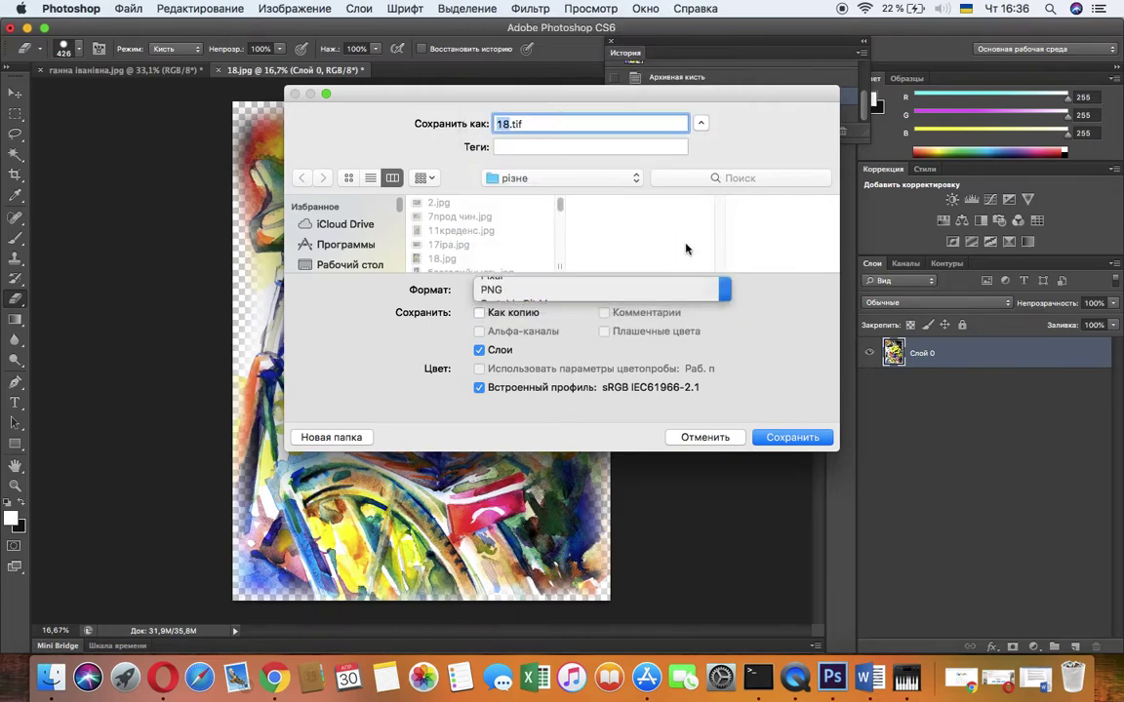
left_click(789, 444)
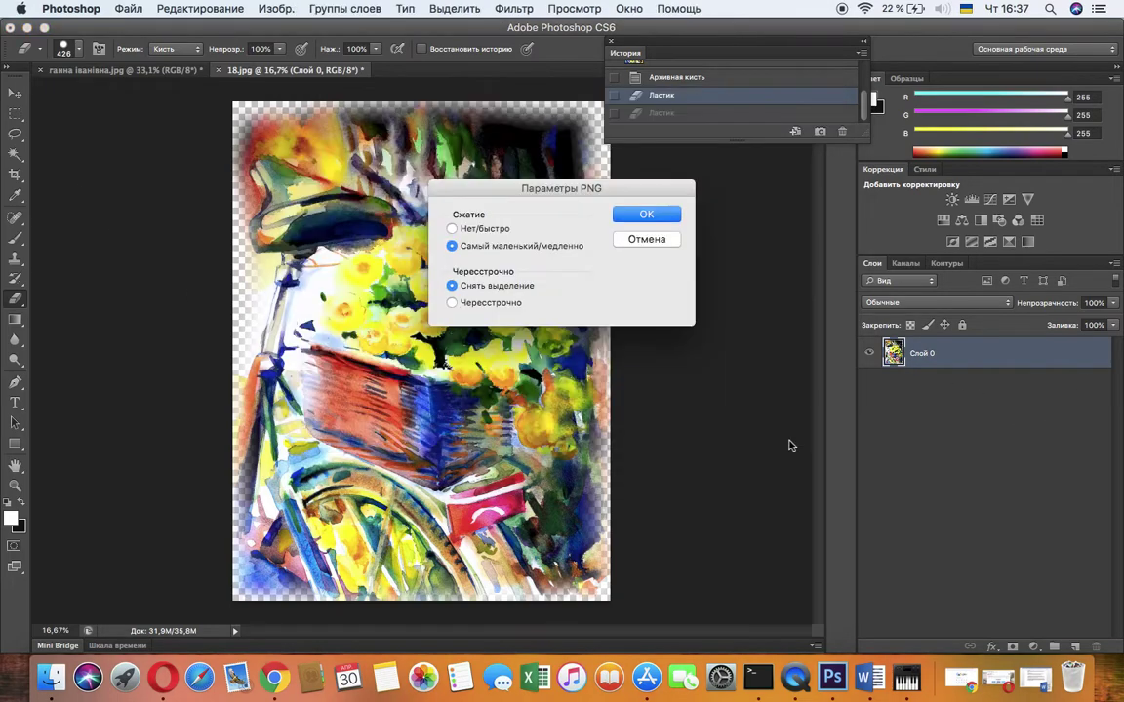
left_click(647, 215)
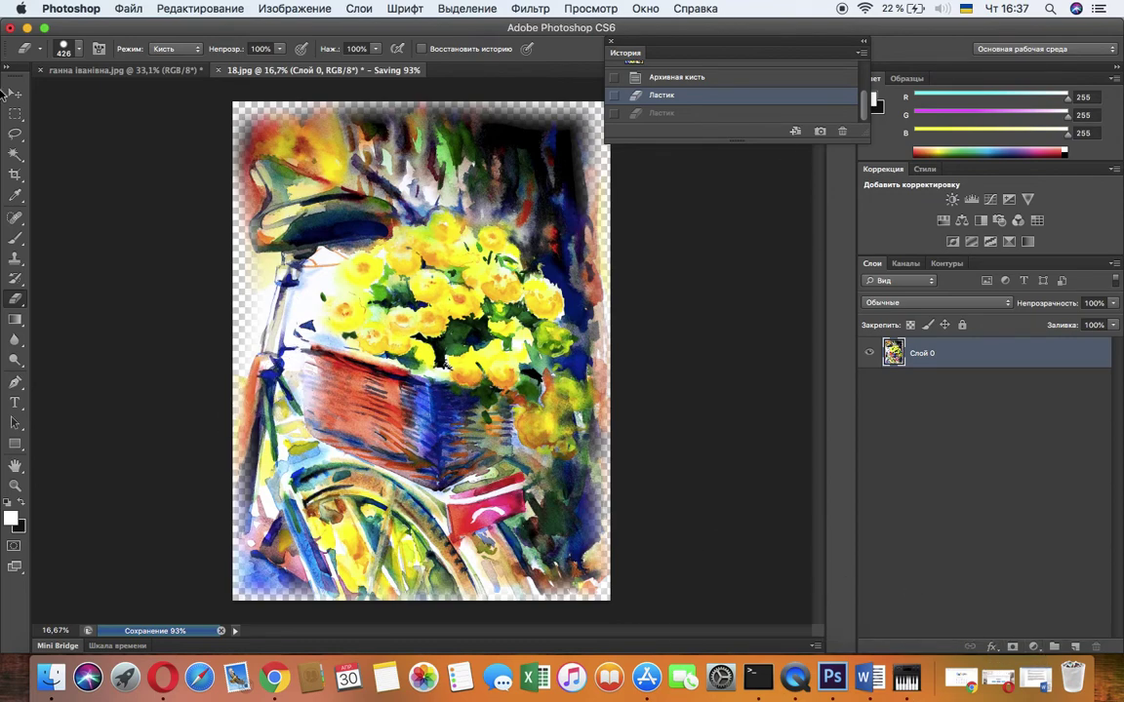
- Switch to Chrome and bring up the already open Teespring hobby shirts page
left_click(271, 681)
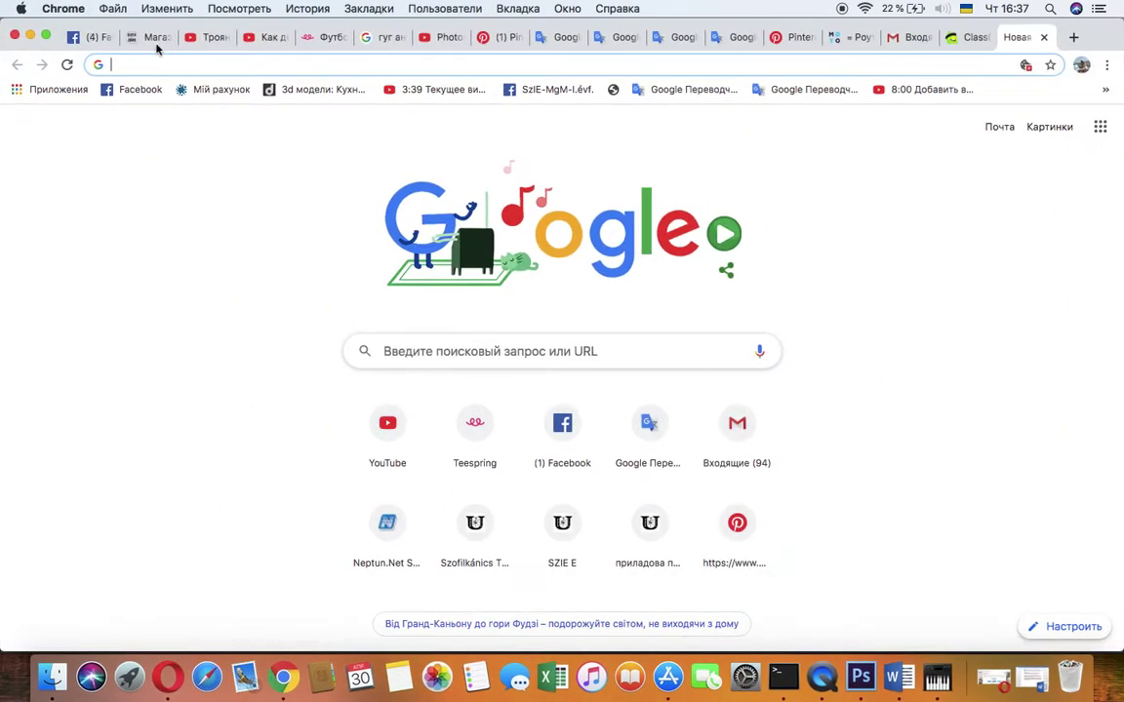
left_click(320, 37)
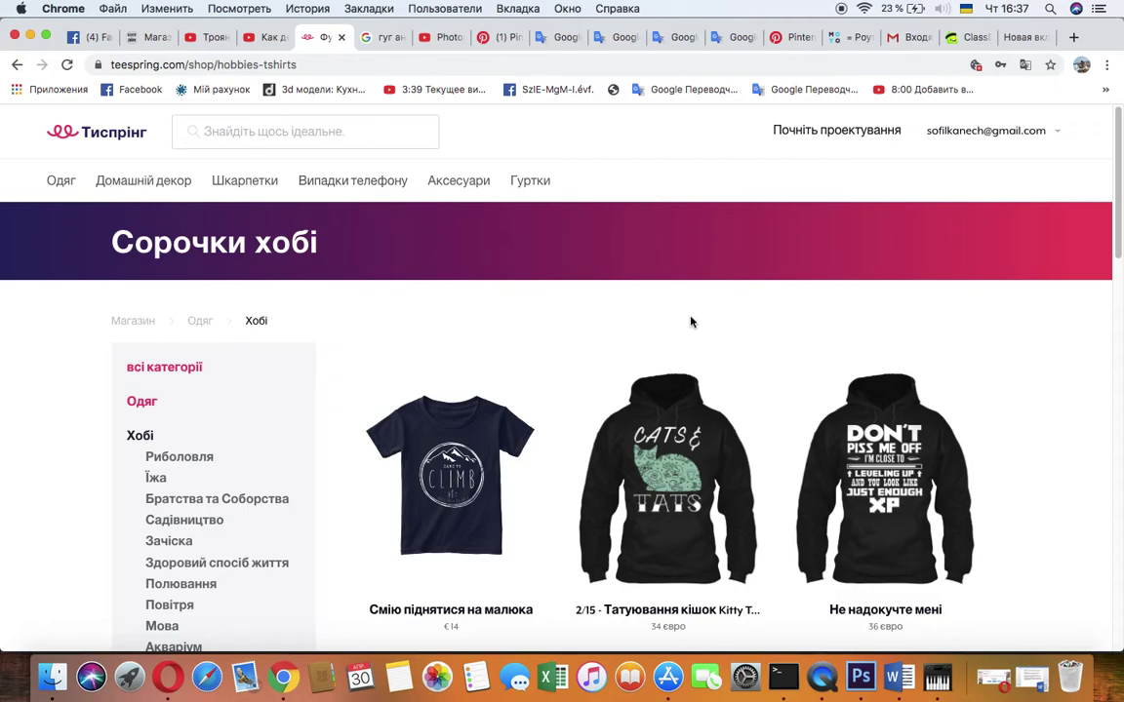
- Look over the hobby shirts listing and open the page for starting a new product design
scroll(585, 419, "down", 2)
scroll(598, 427, "down", 3)
scroll(595, 421, "up", 5)
scroll(778, 327, "down", 1)
scroll(760, 293, "up", 1)
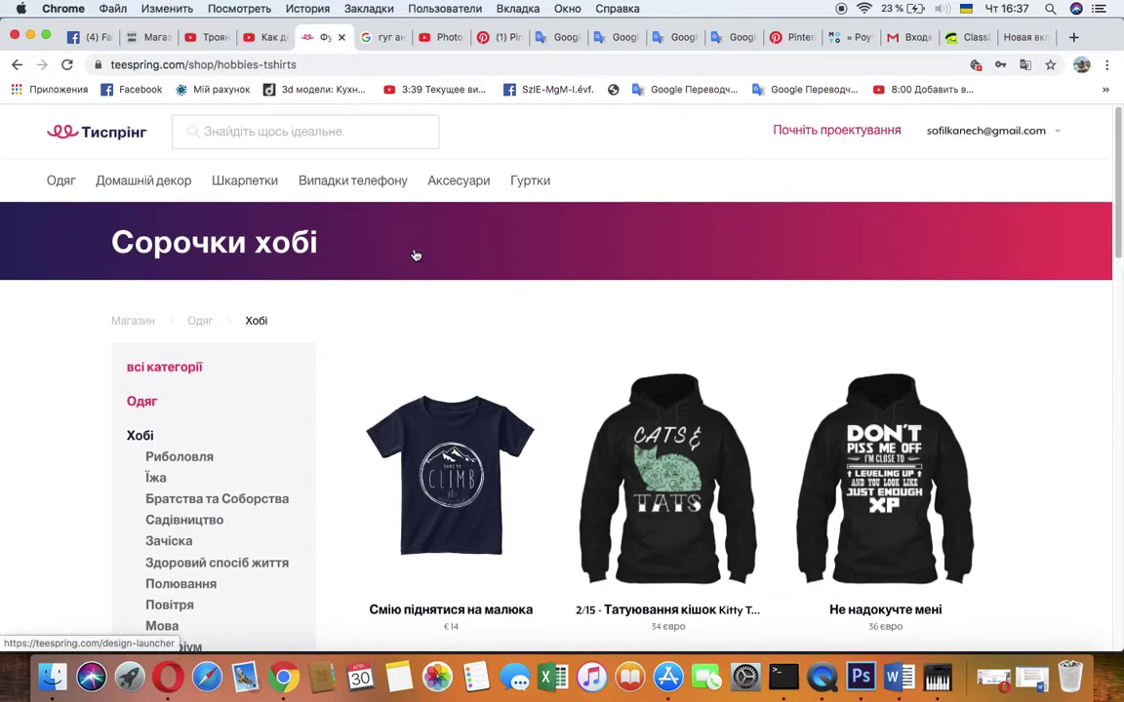
left_click(828, 136)
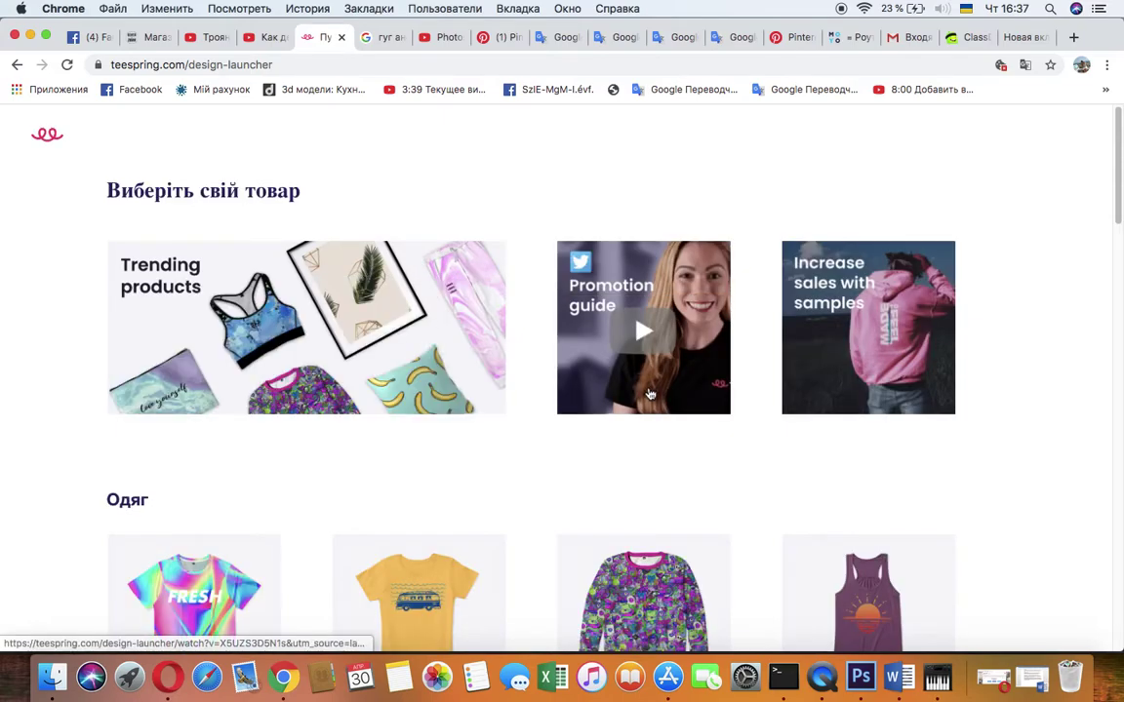
- Browse the product catalogue to the accessories and start designing the phone case with the flamingo sample
scroll(624, 496, "down", 2)
scroll(622, 495, "down", 5)
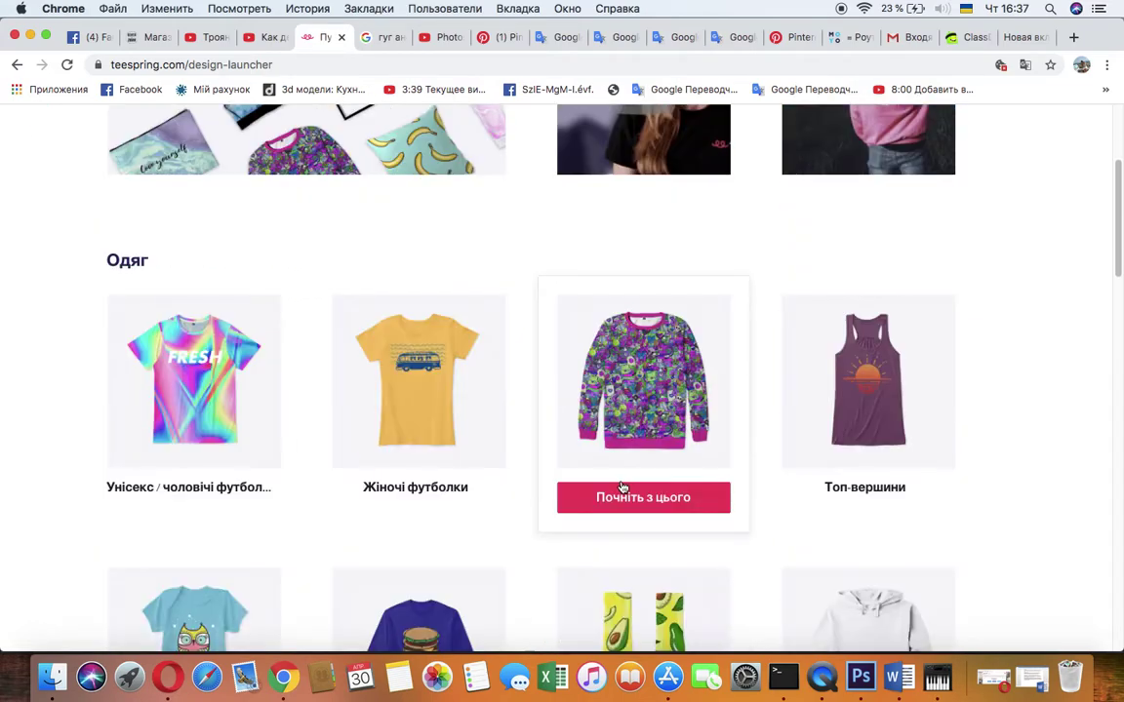
scroll(581, 452, "down", 6)
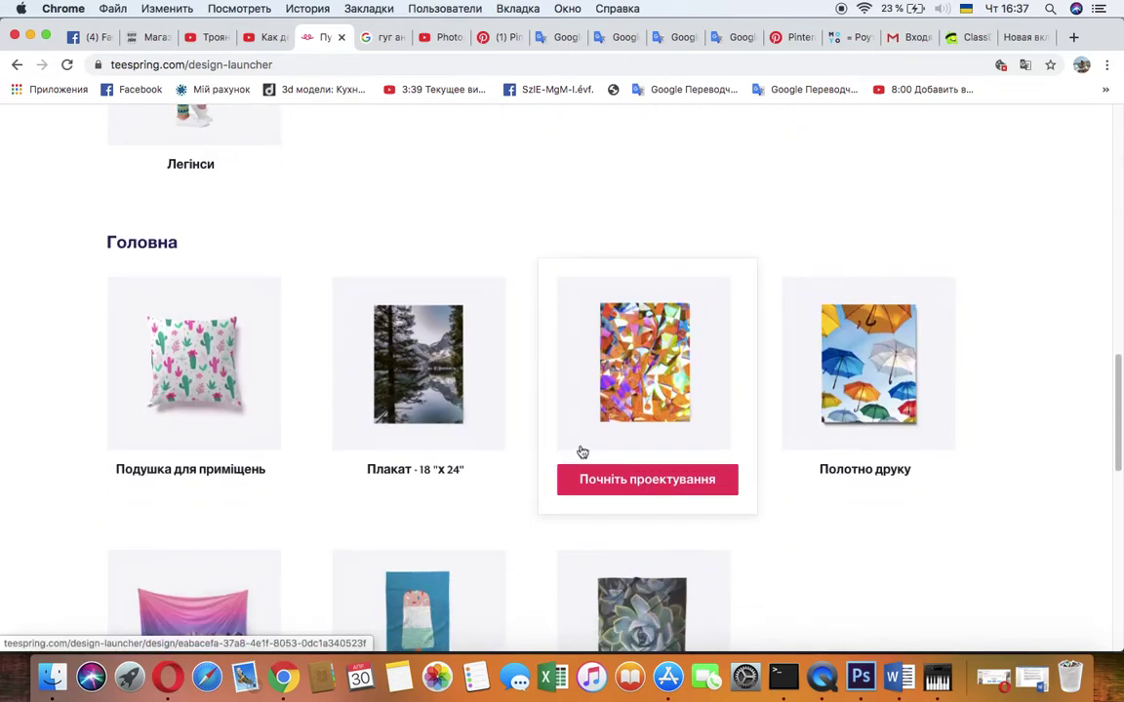
scroll(581, 452, "down", 1)
scroll(582, 452, "down", 7)
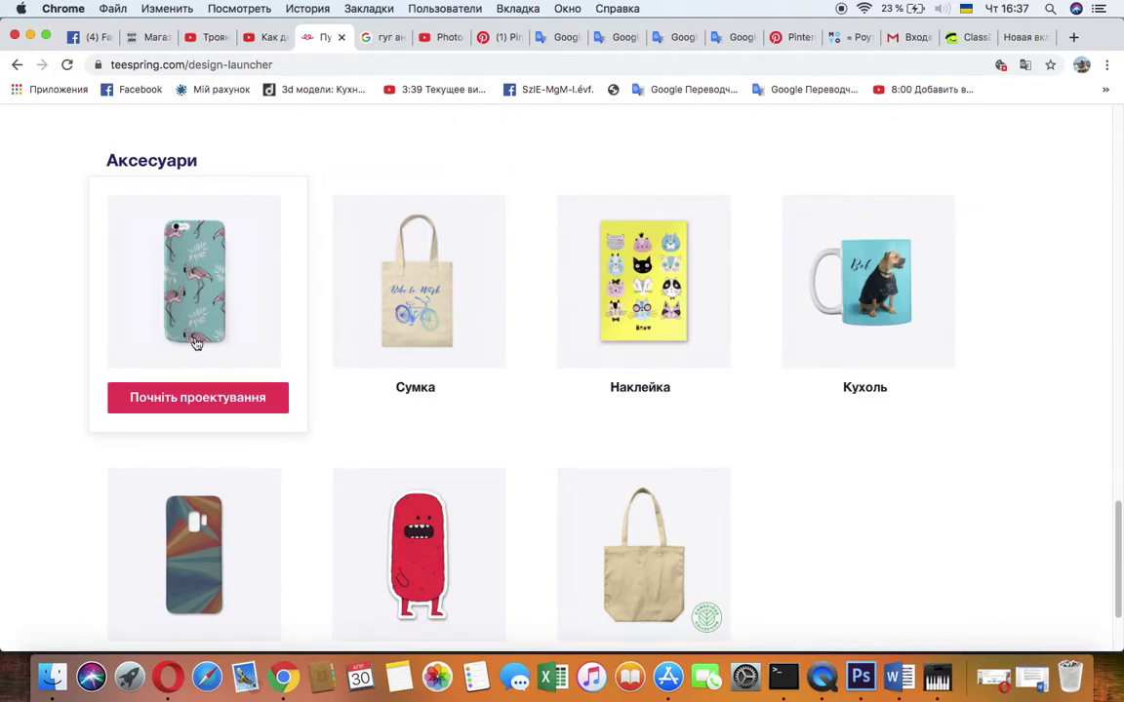
left_click(230, 392)
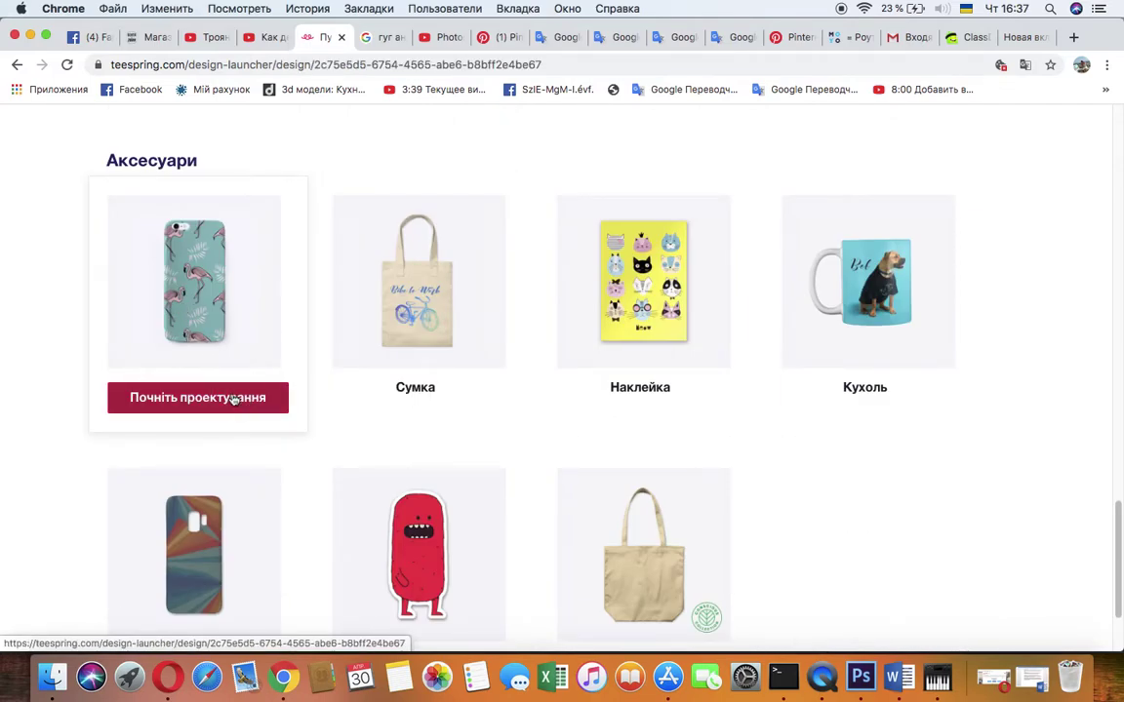
- Add the image 18.png from the різне folder to the phone case design
left_click(109, 248)
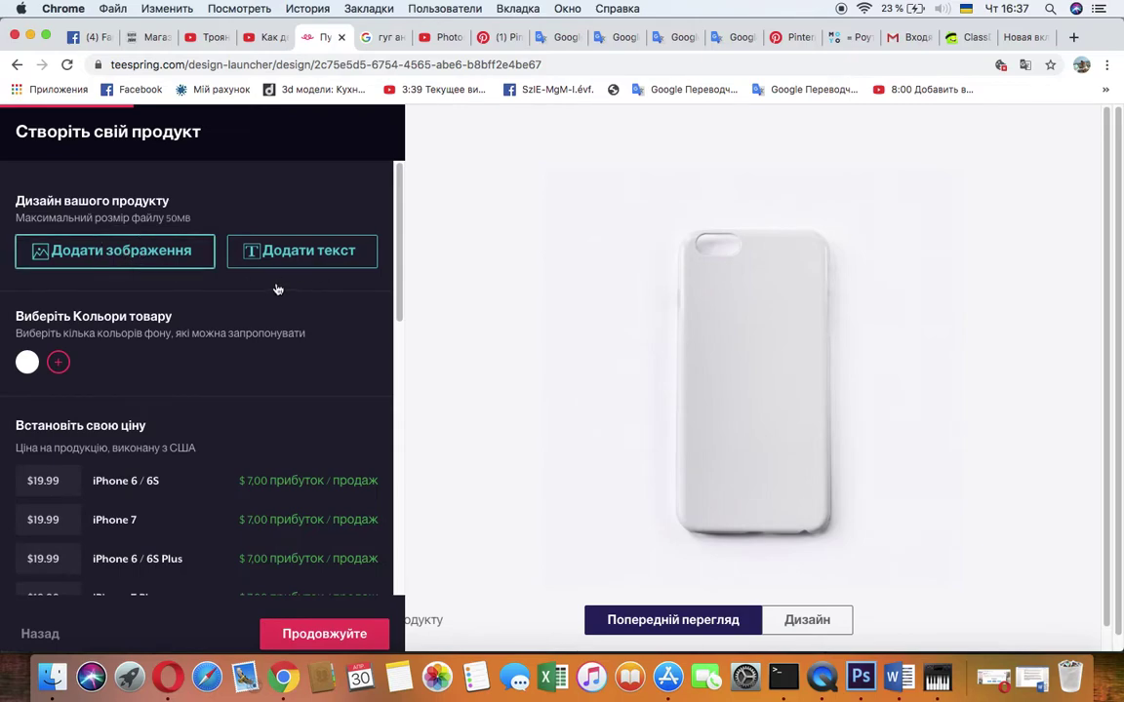
left_click(131, 232)
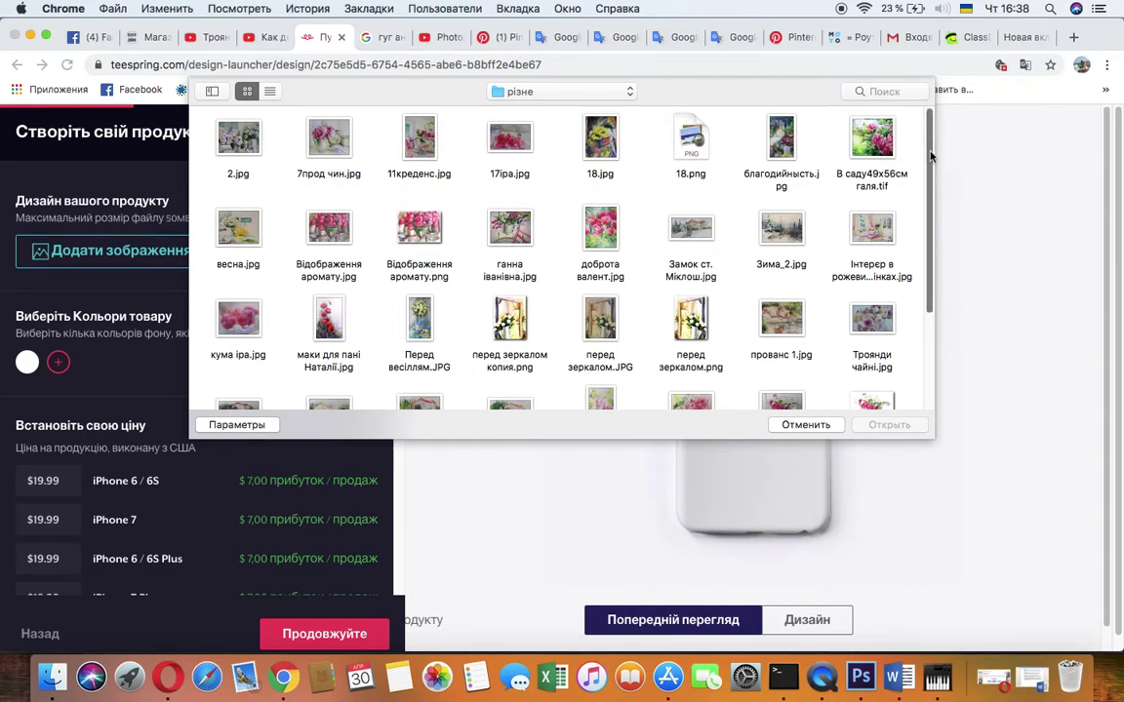
left_click_drag(931, 156, 931, 263)
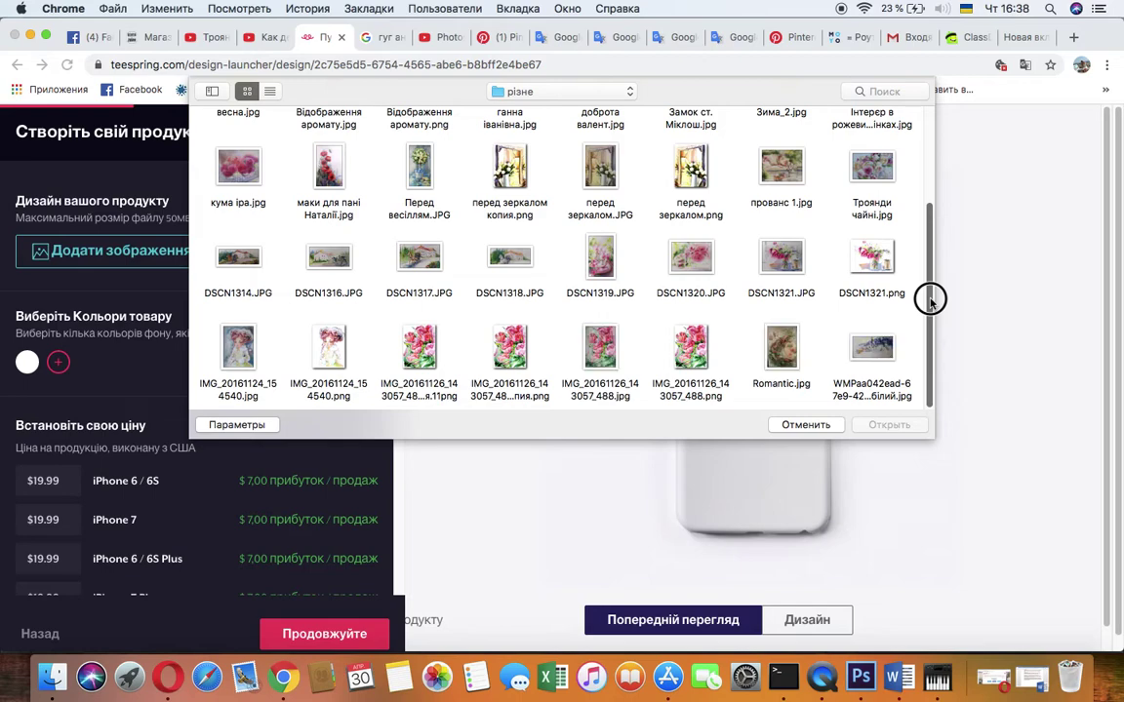
left_click_drag(930, 293, 907, 149)
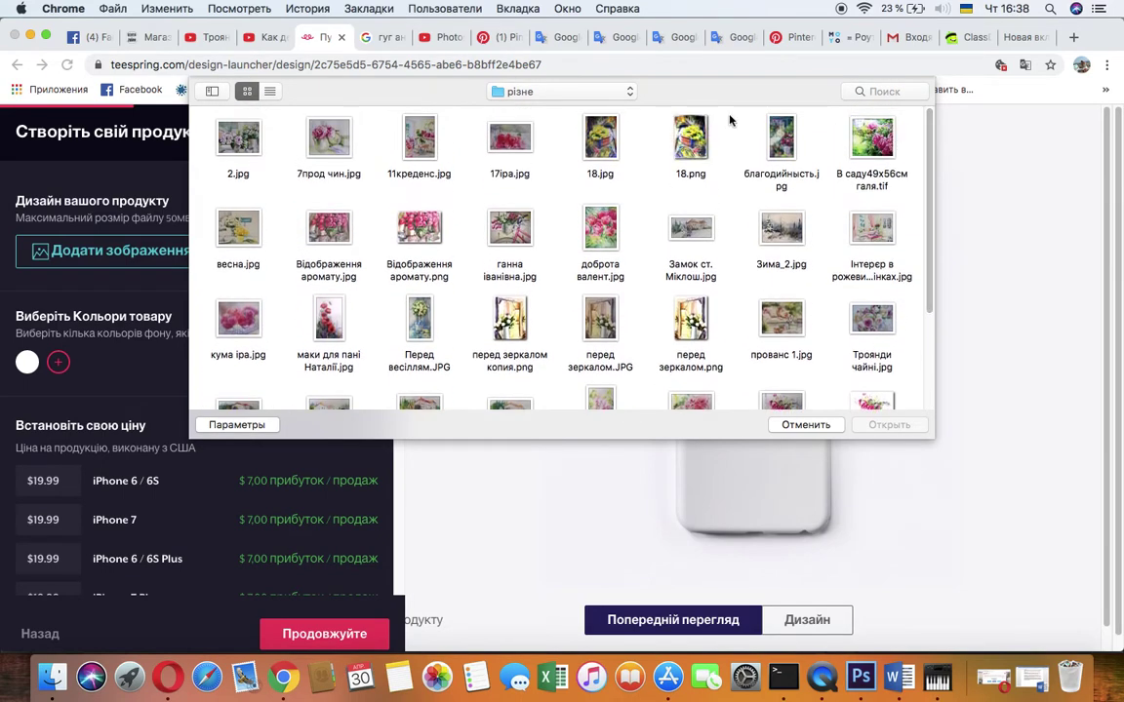
left_click(687, 136)
left_click(884, 426)
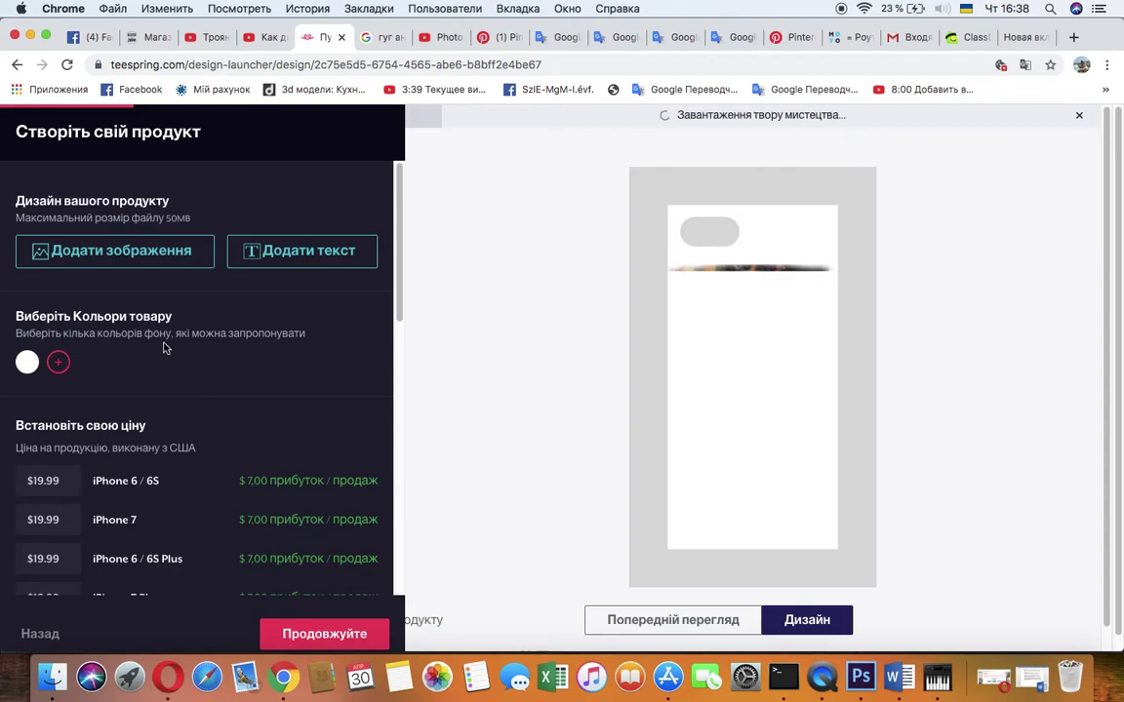
- Offer light blue, mint, cream and lavender as background colours, trying pink and removing it again
left_click(59, 364)
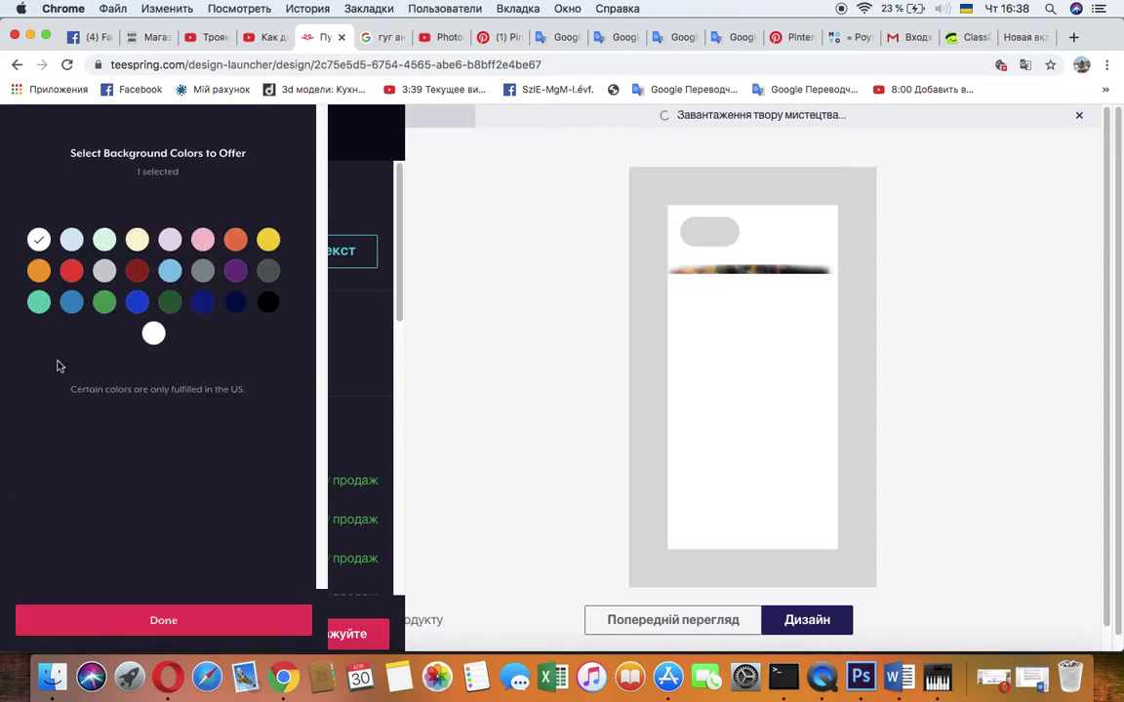
left_click(72, 241)
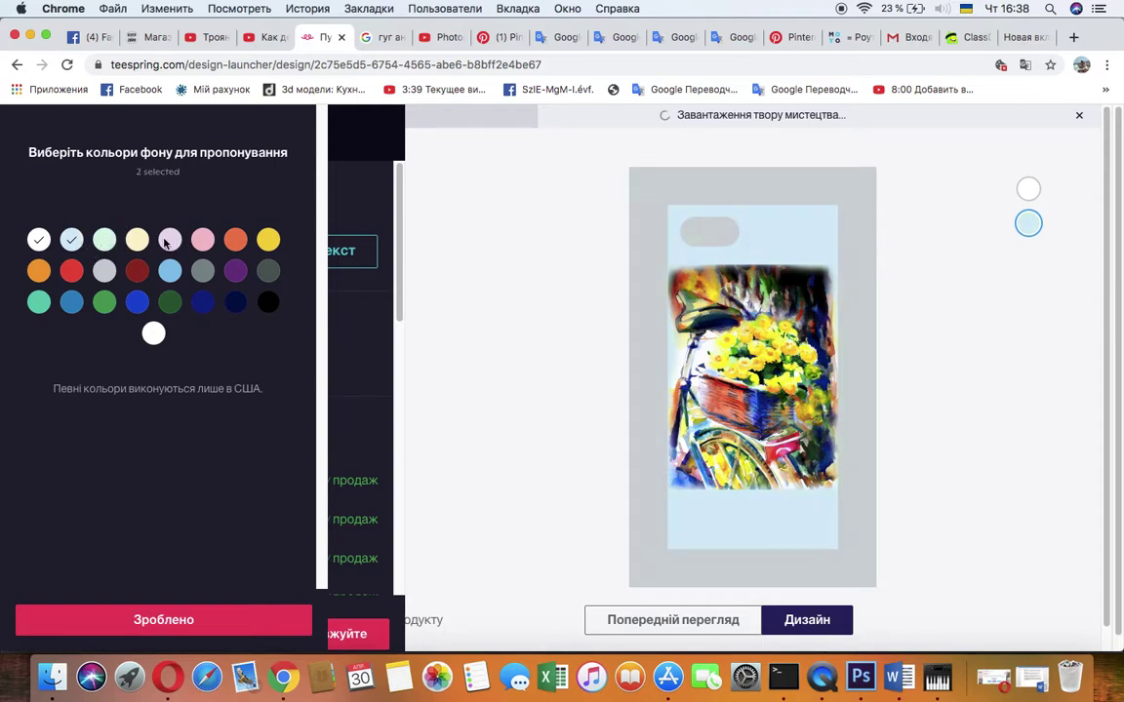
left_click(102, 244)
left_click(139, 243)
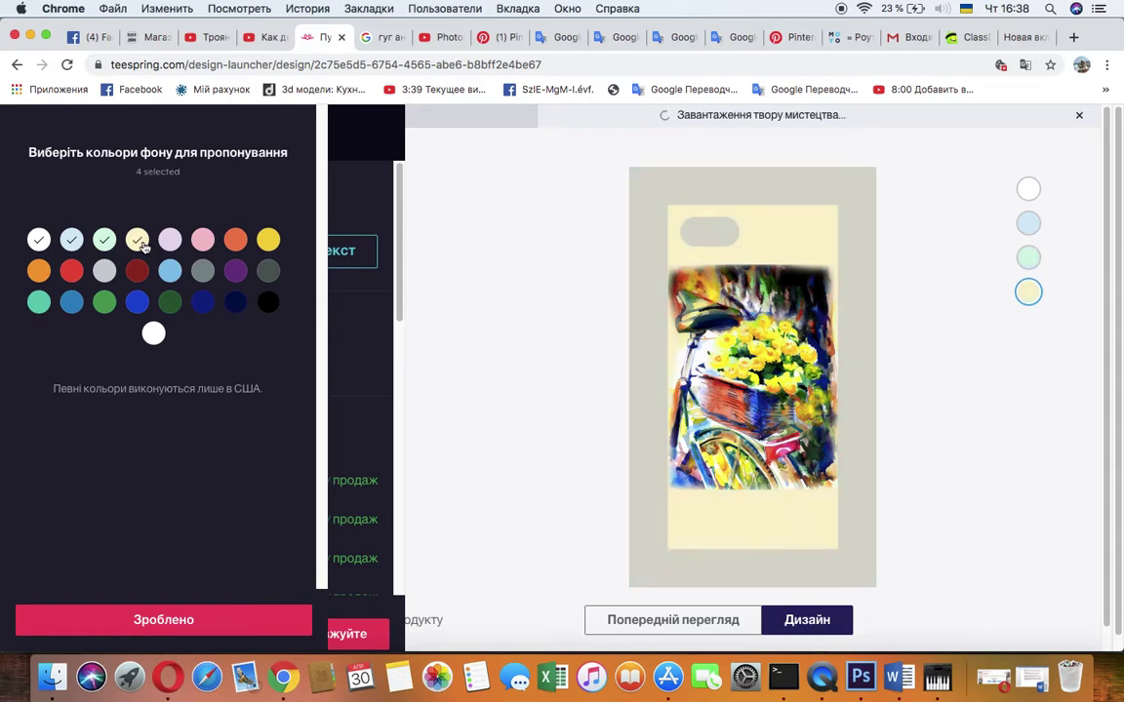
left_click(170, 243)
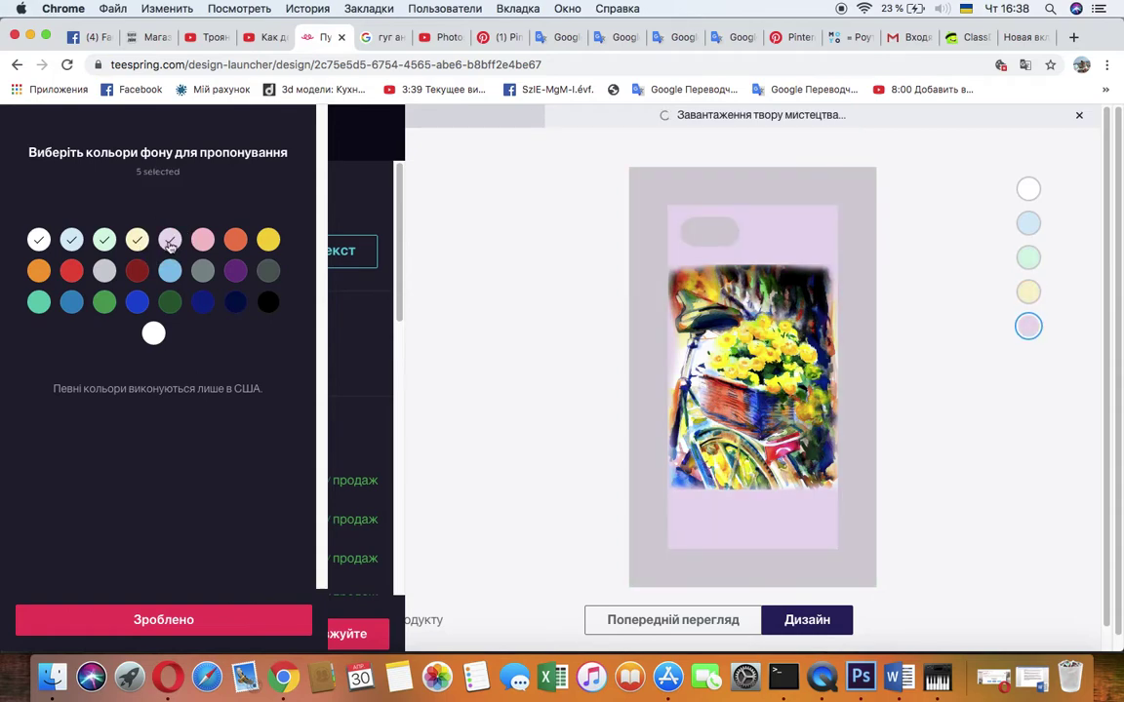
left_click(203, 244)
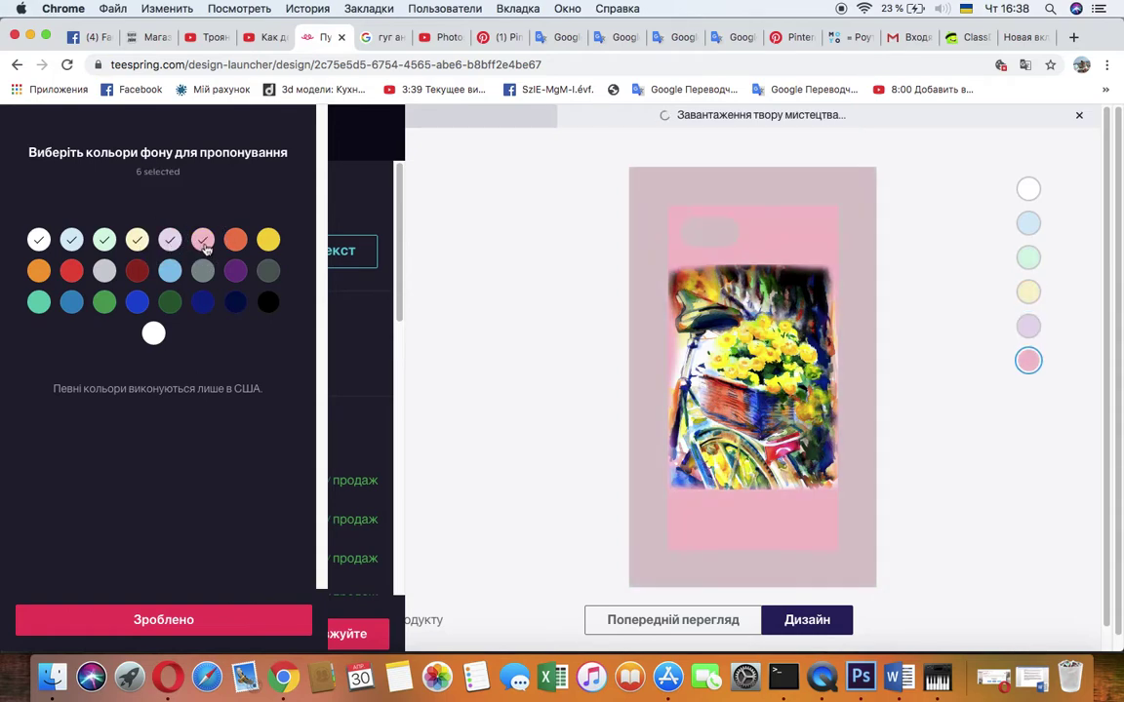
left_click(203, 240)
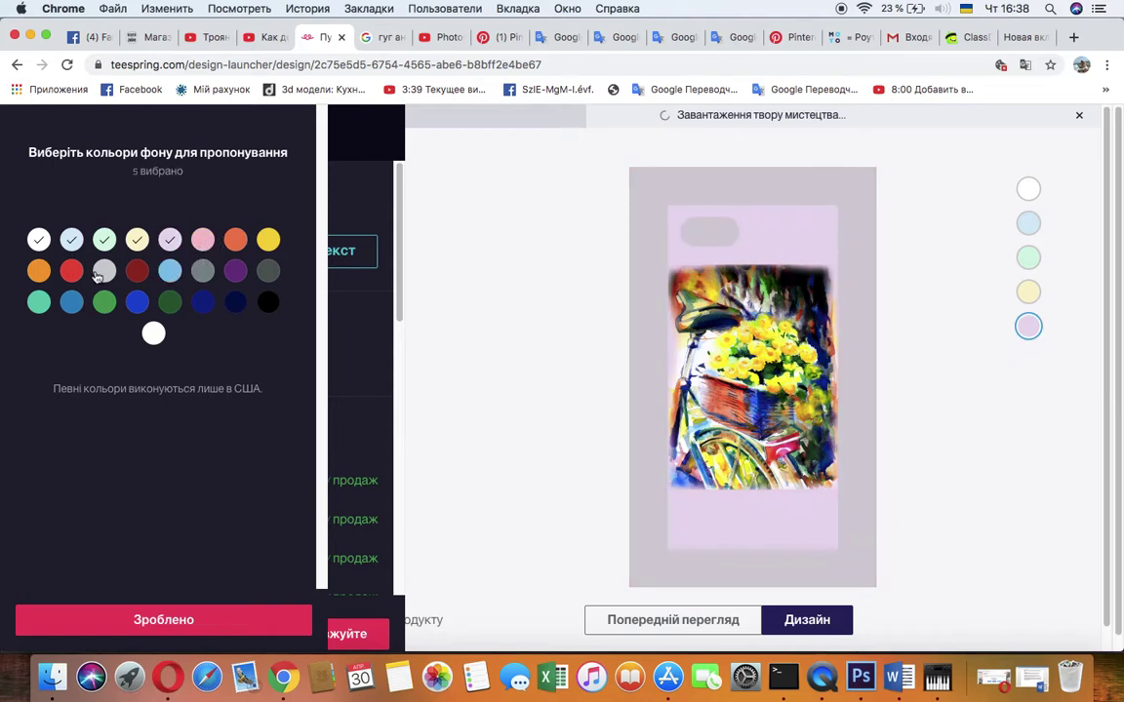
- Add orange, dark red, light grey, medium grey and dark grey backgrounds, trying bright red and deselecting it
left_click(38, 271)
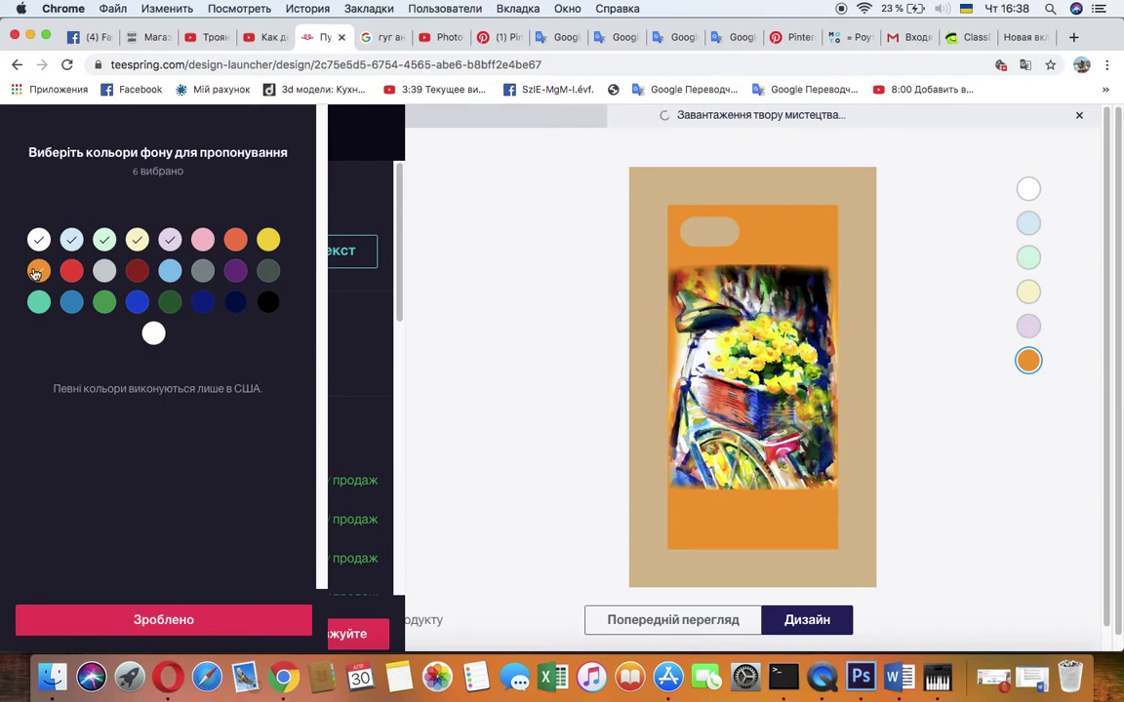
left_click(72, 277)
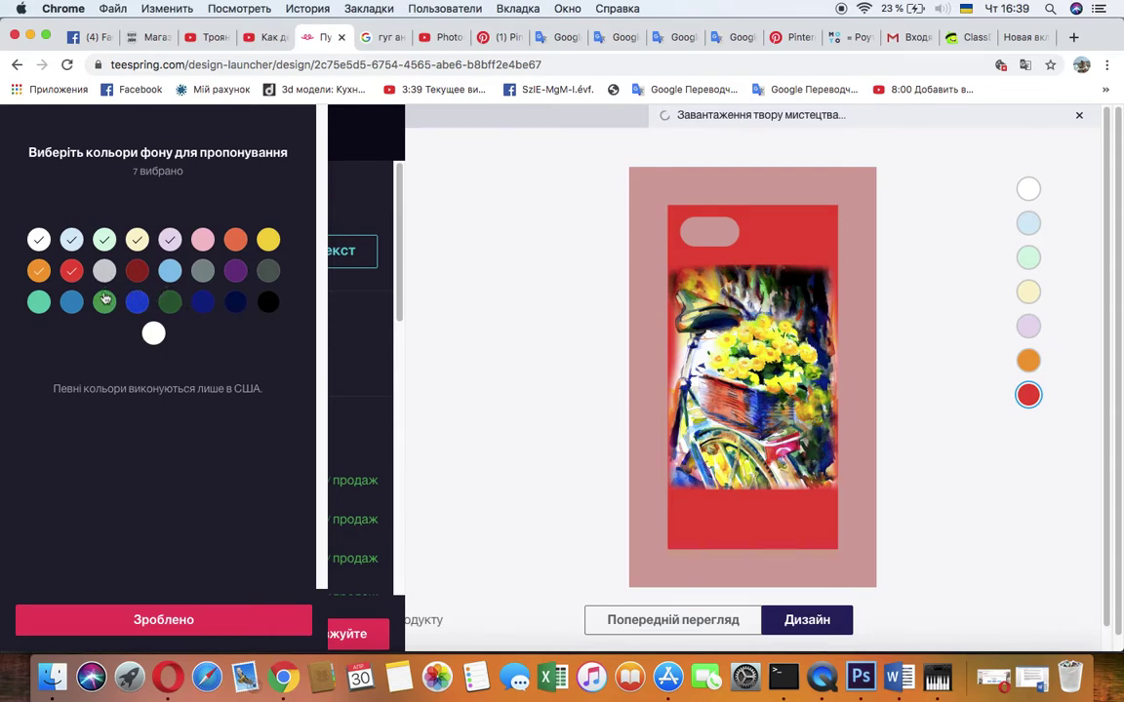
left_click(72, 273)
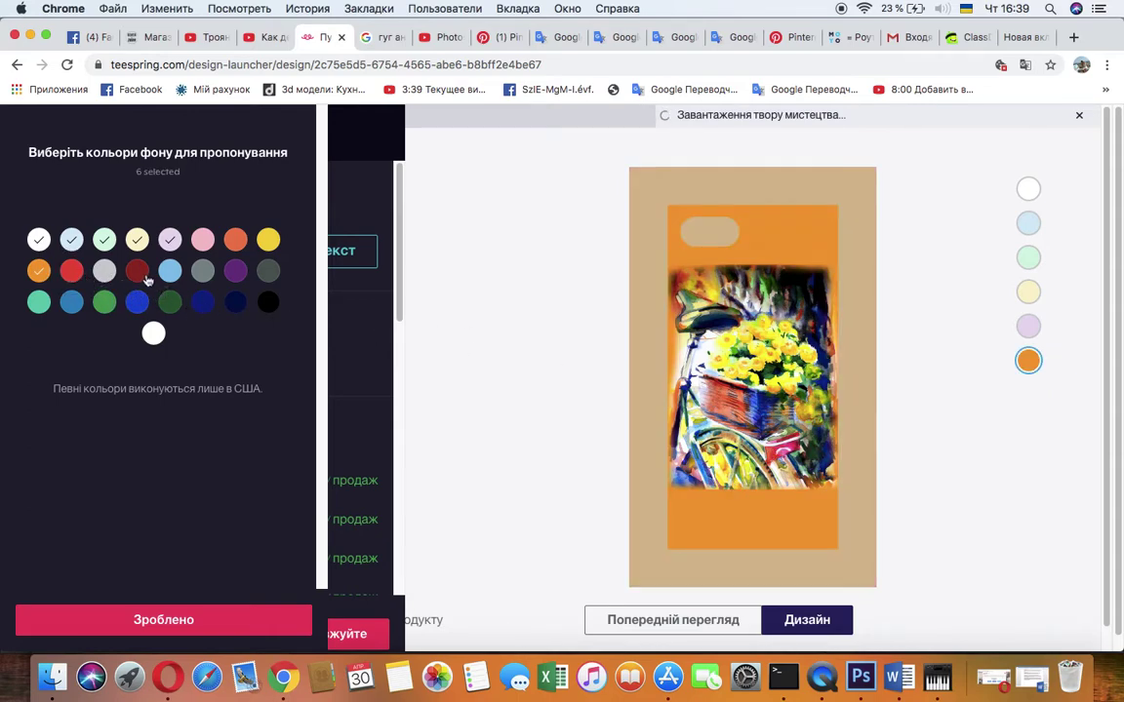
left_click(137, 273)
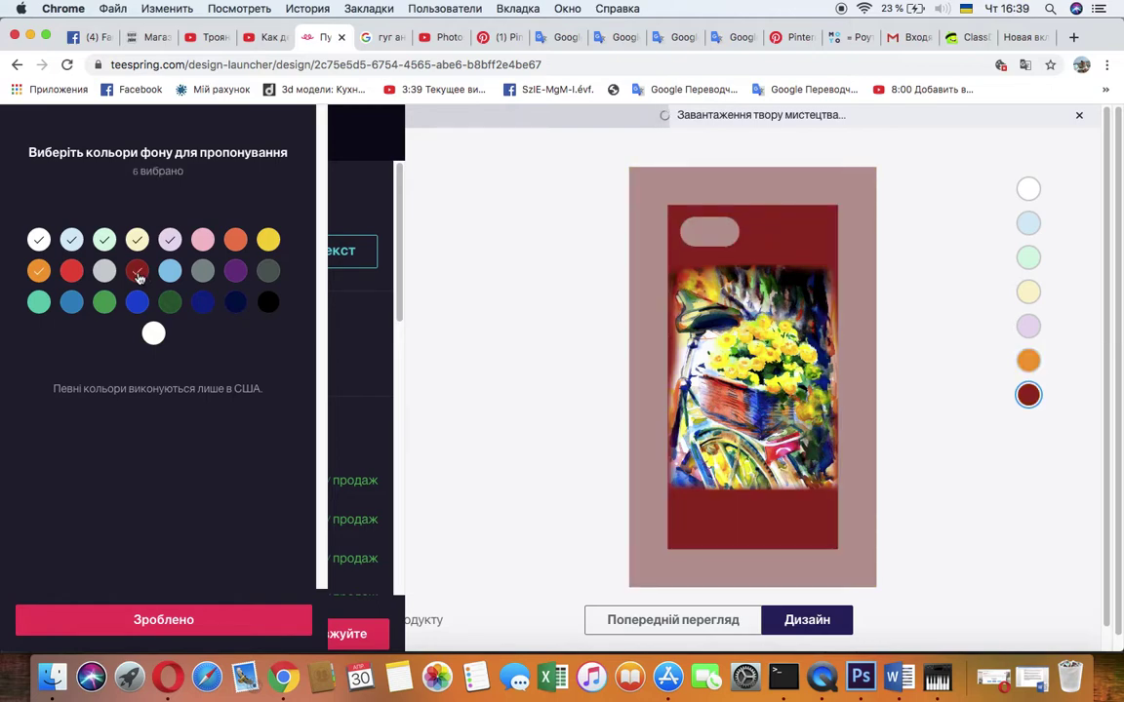
left_click(104, 273)
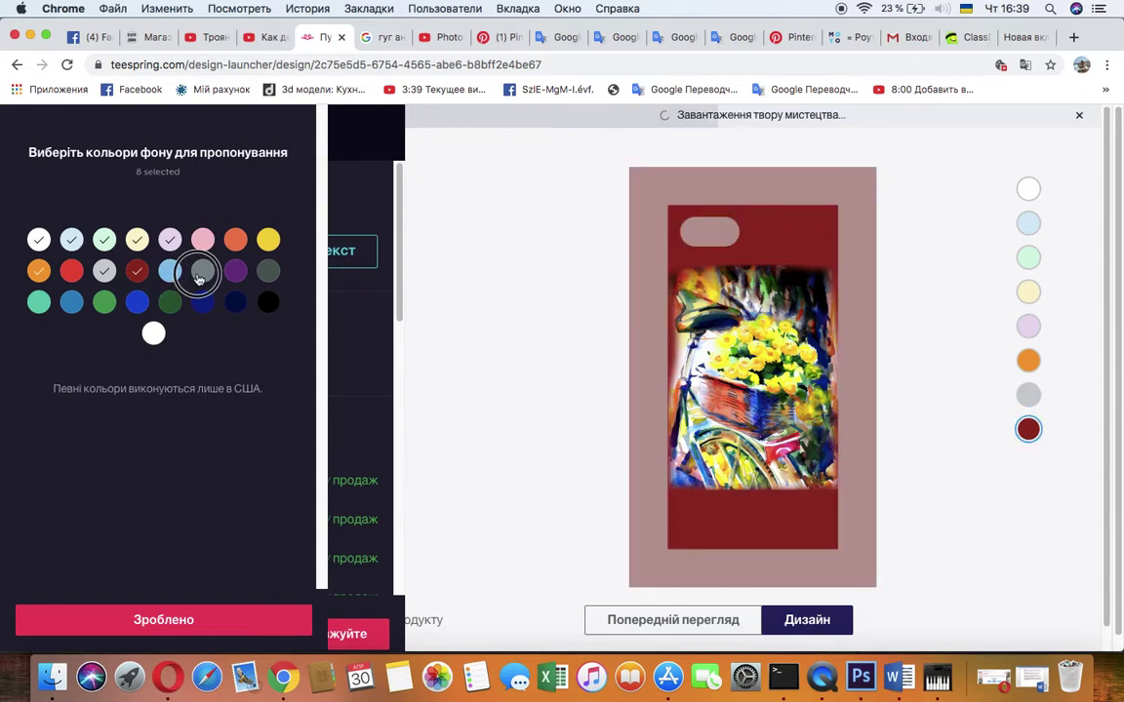
left_click(200, 273)
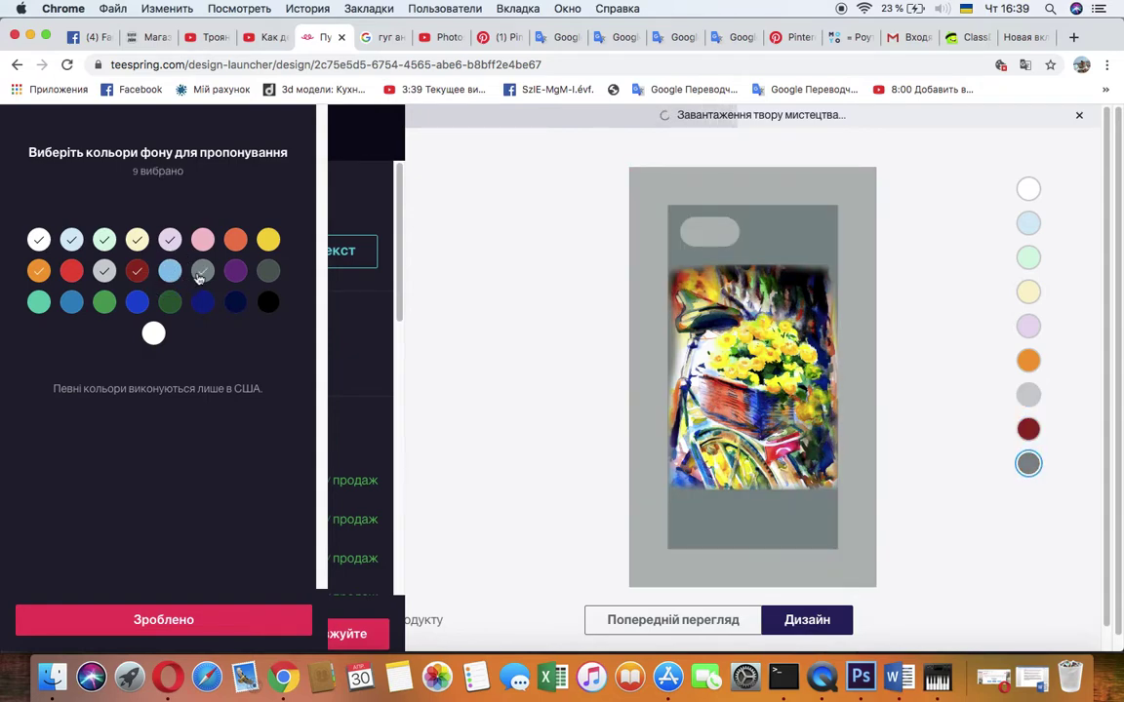
left_click(271, 279)
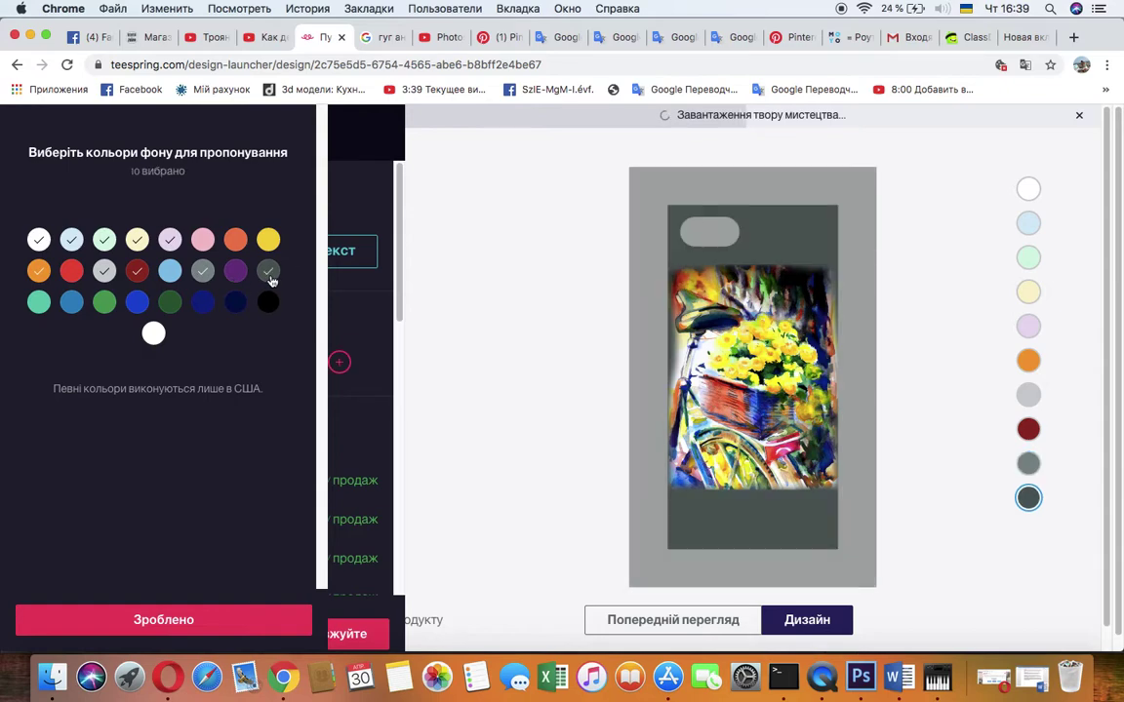
- Add dark green, navy, black and the separate last white swatch to the offered background colours
left_click(170, 304)
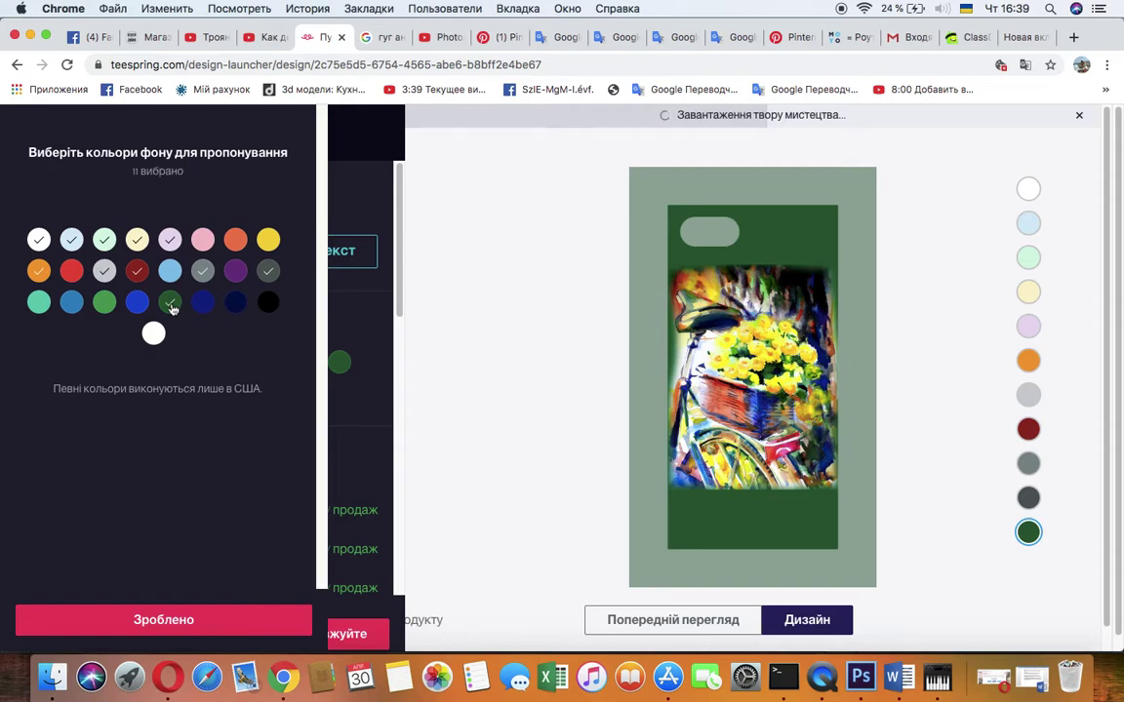
left_click(237, 305)
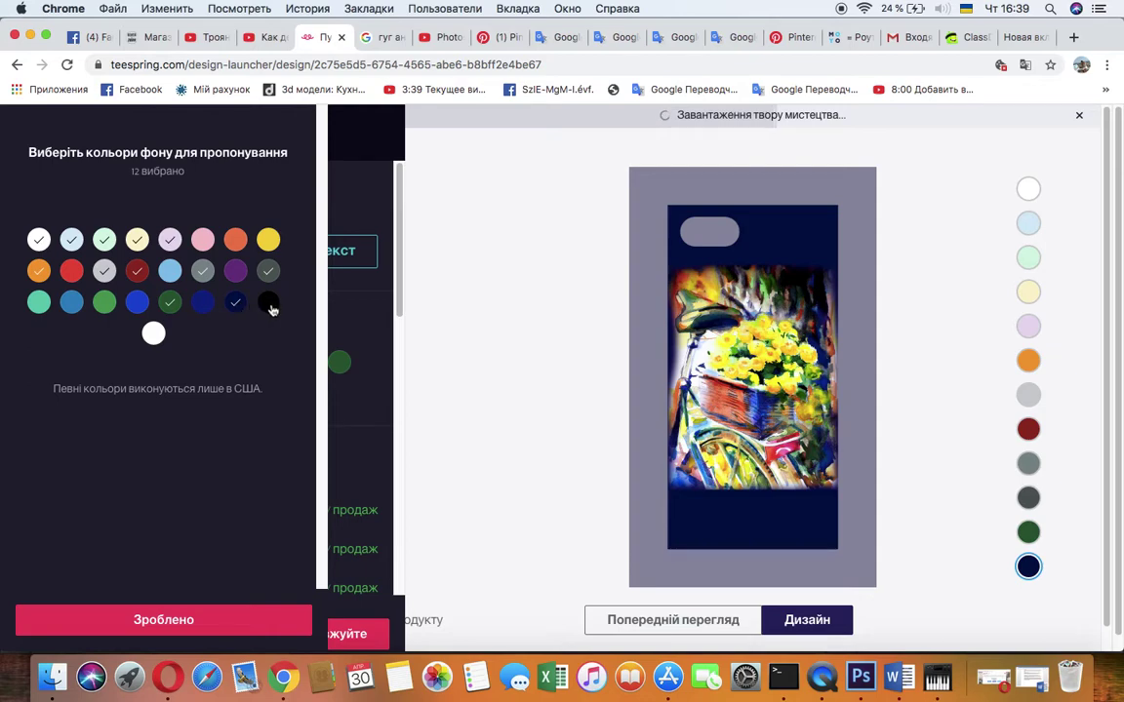
left_click(270, 305)
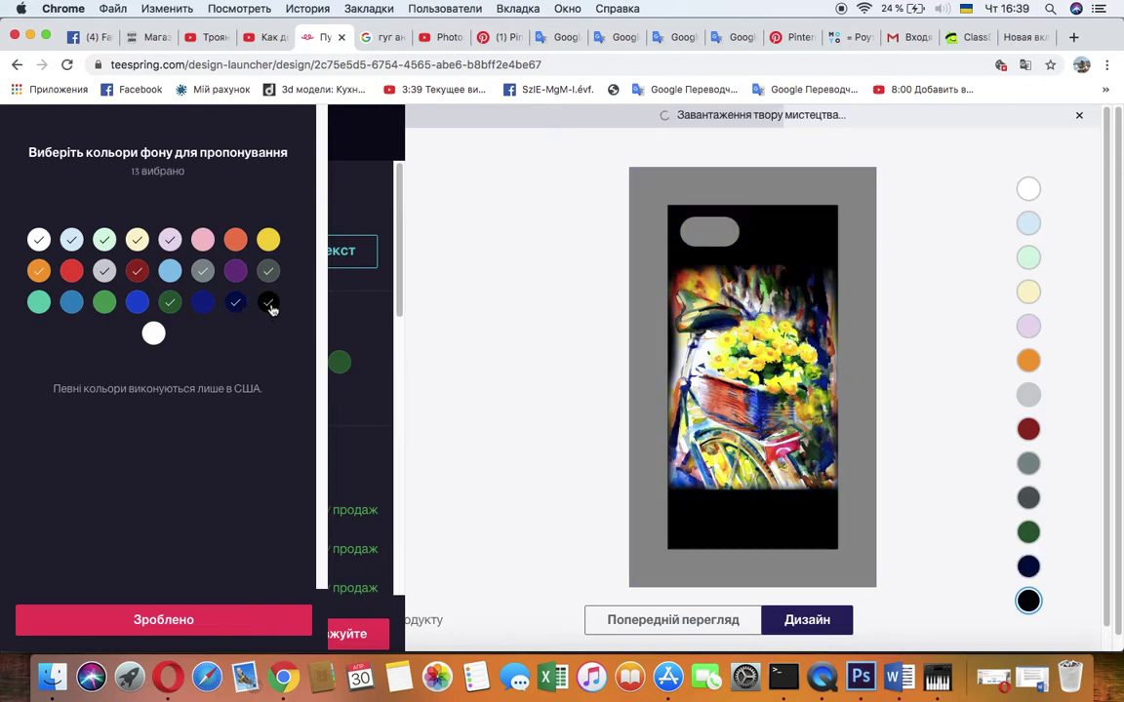
left_click(153, 335)
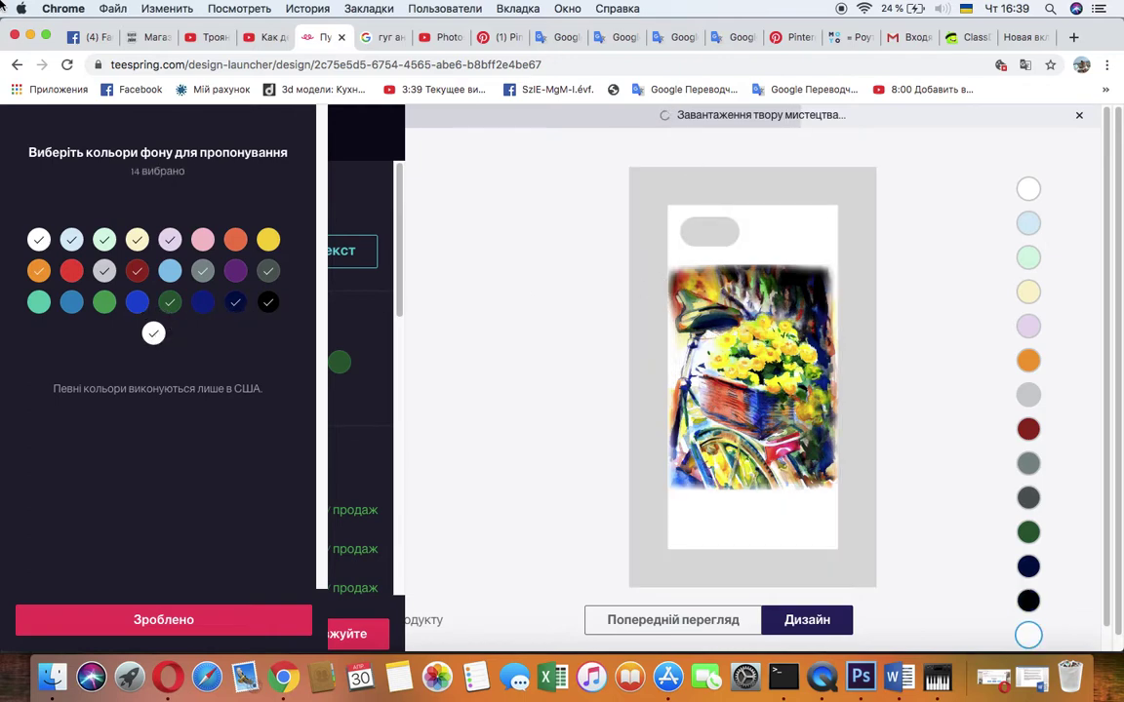
- Move the painting slightly lower on the phone case and confirm the background colour selection
left_click(764, 376)
left_click_drag(762, 377, 707, 360)
left_click(540, 312)
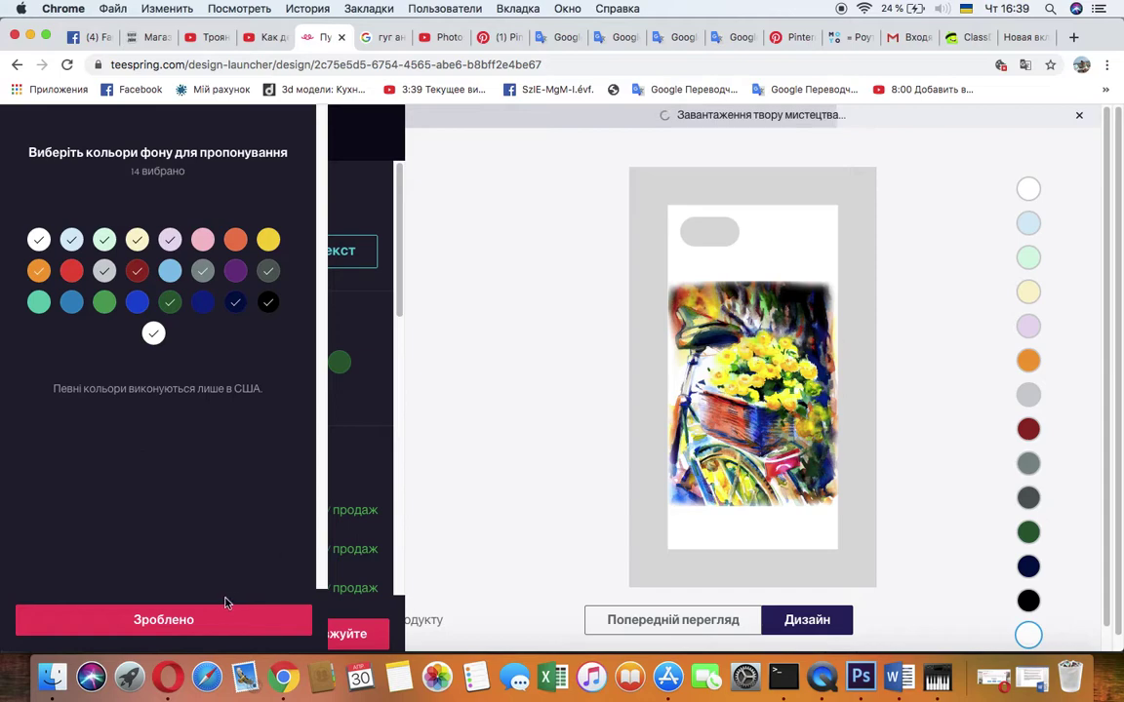
left_click(251, 619)
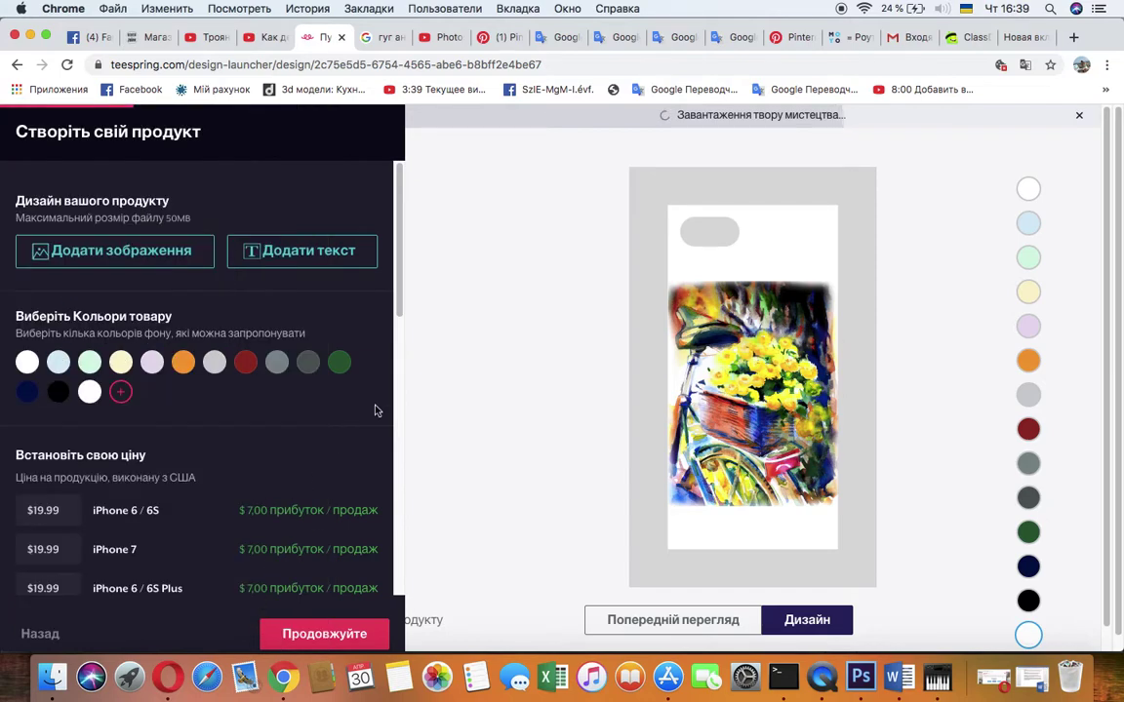
- Look over the colour and price settings, add a text element to the case and clear its placeholder text
left_click(399, 280)
scroll(399, 280, "down", 3)
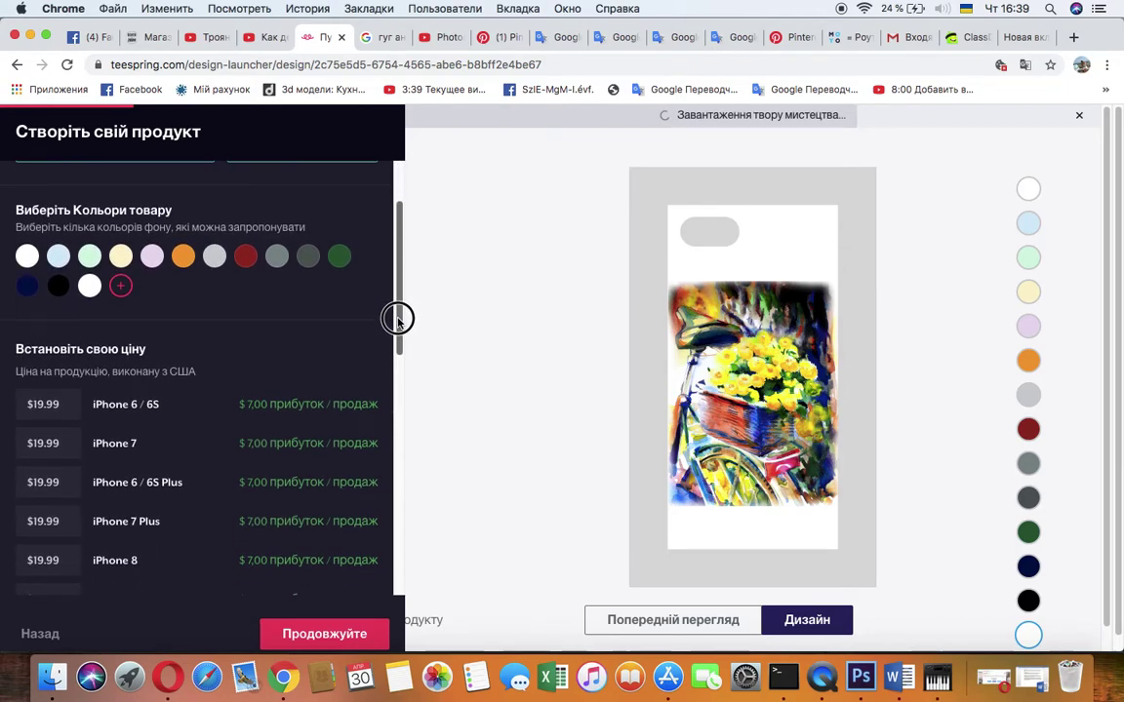
left_click_drag(395, 283, 394, 251)
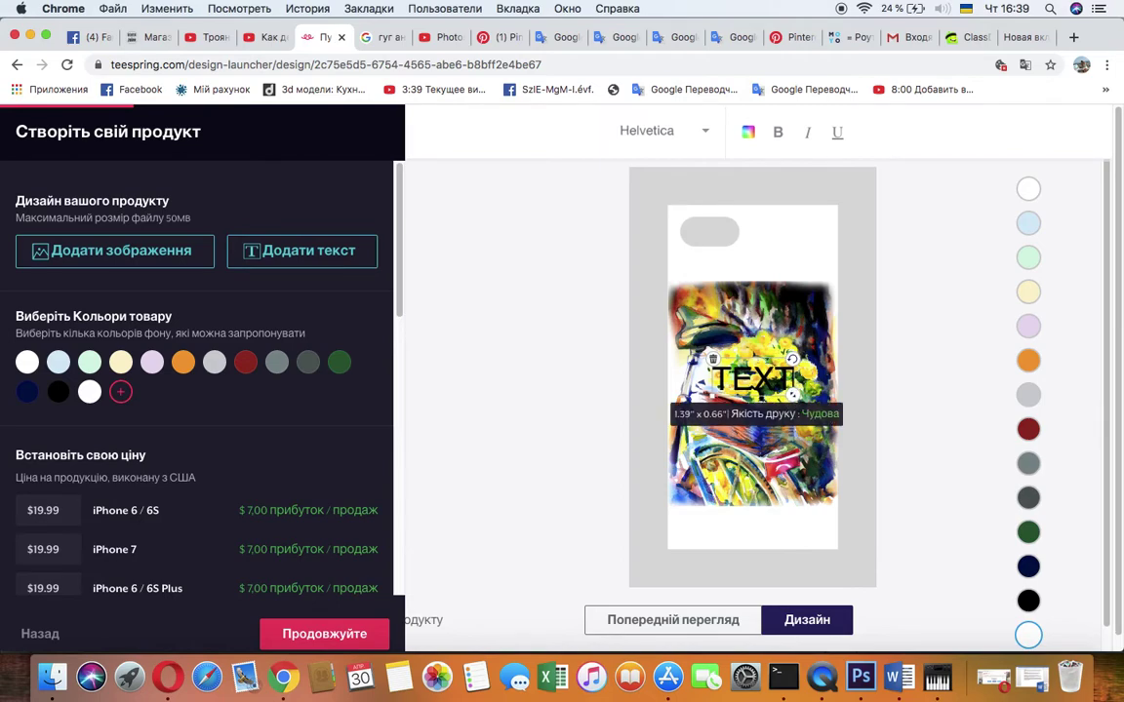
key("BackSpace")
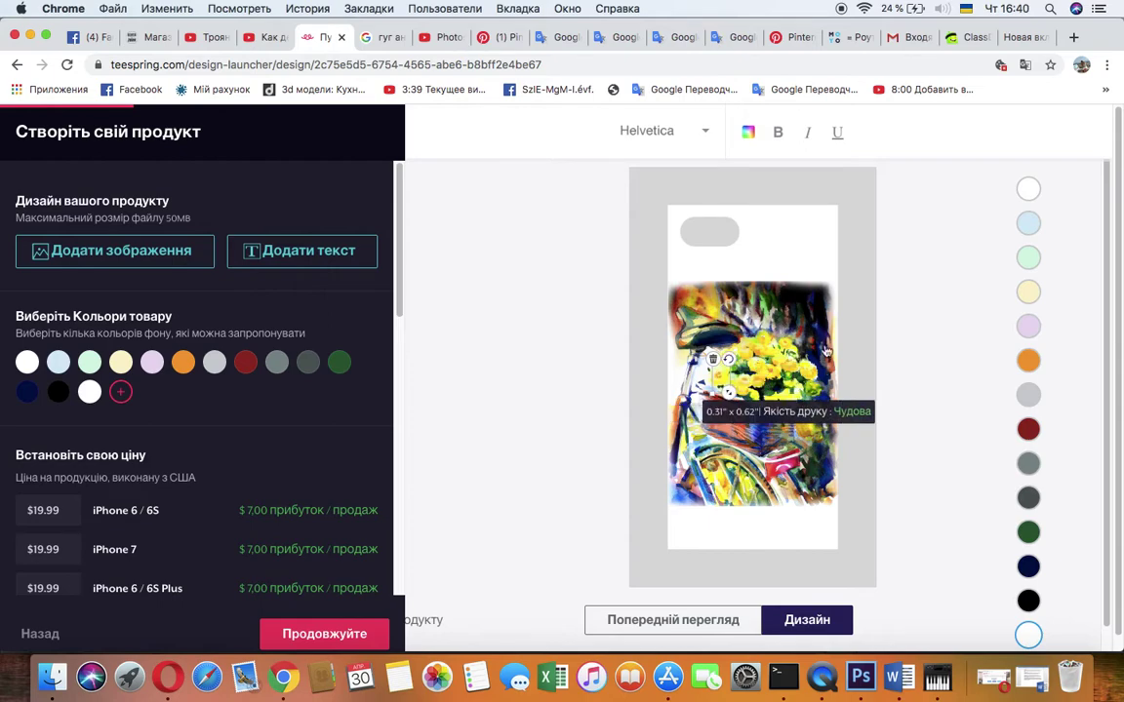
- Switch to the open Google Translate pages and copy the English translation "Immortal love"
left_click(554, 39)
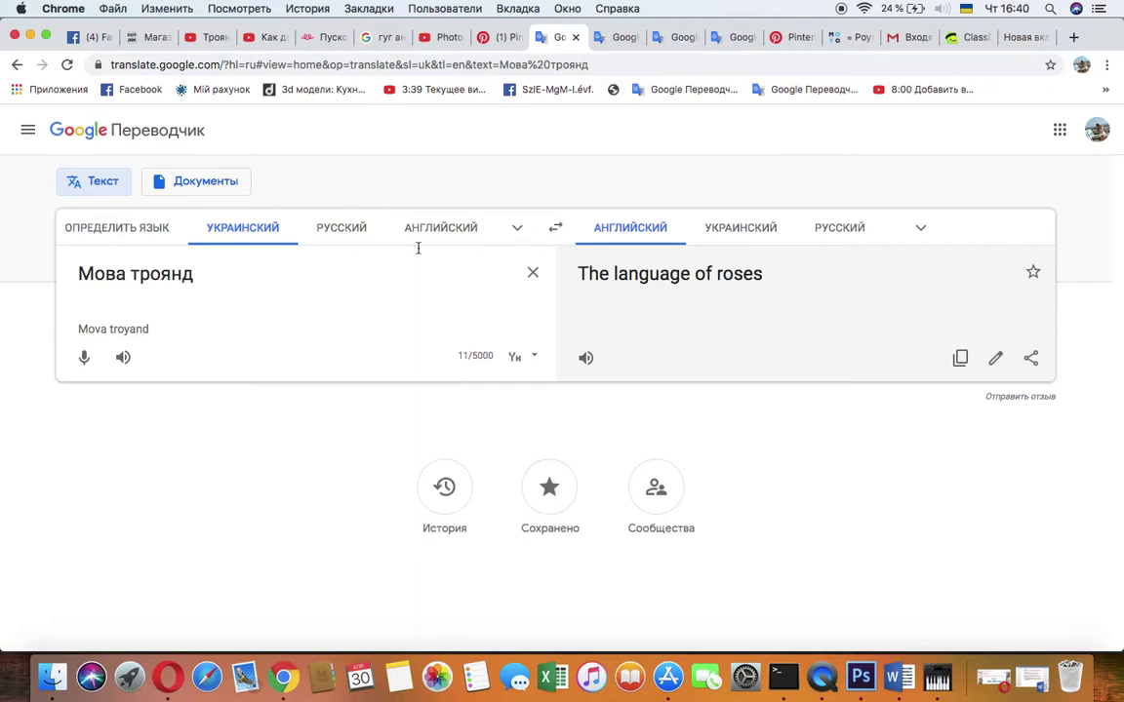
left_click(623, 37)
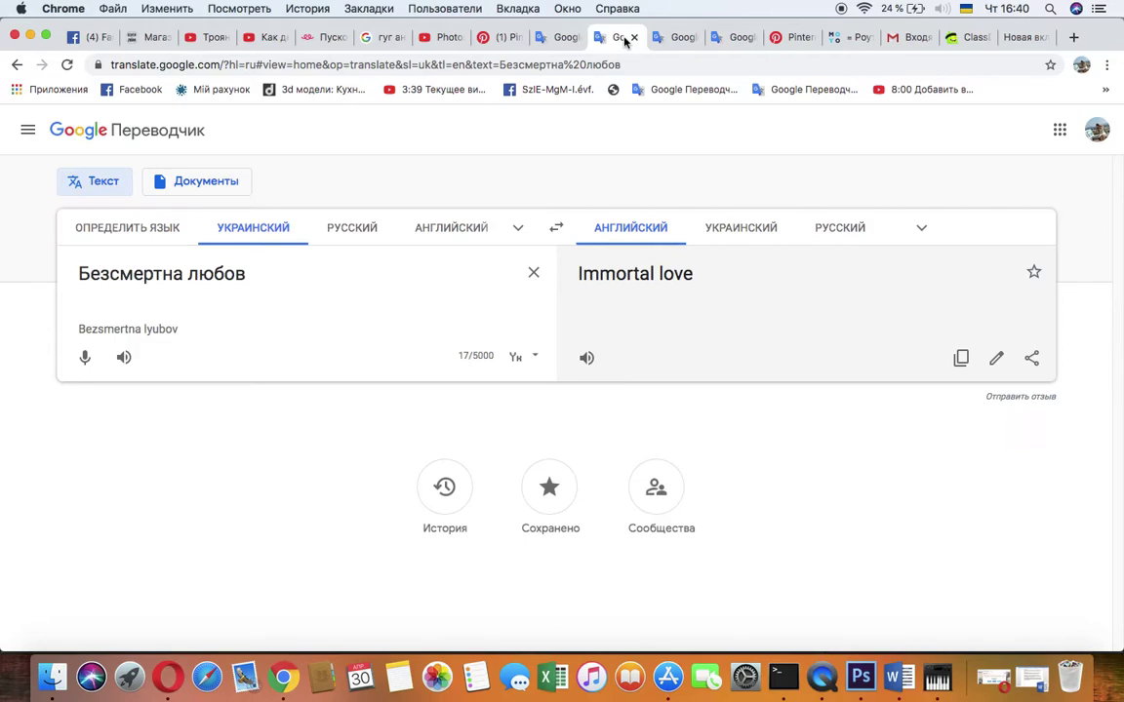
left_click(961, 358)
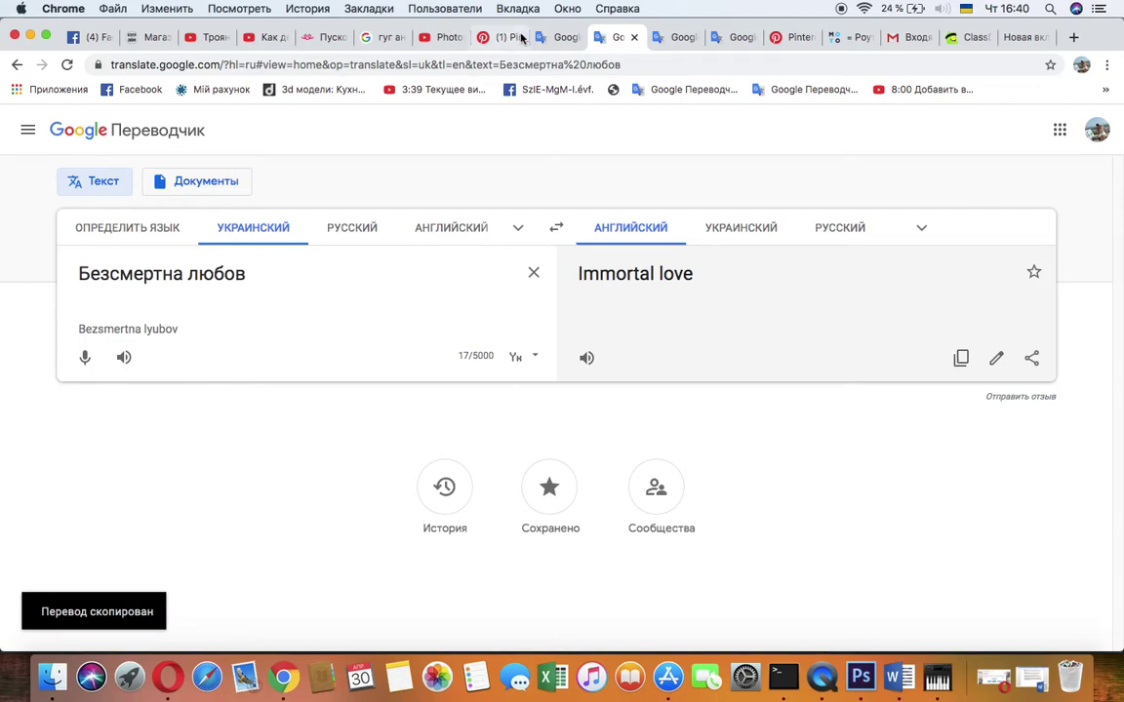
- Back in the Teespring design, fill the text element with "Immortal love" and place it below the painting at about 2.74 × 0.55 inches
left_click(333, 37)
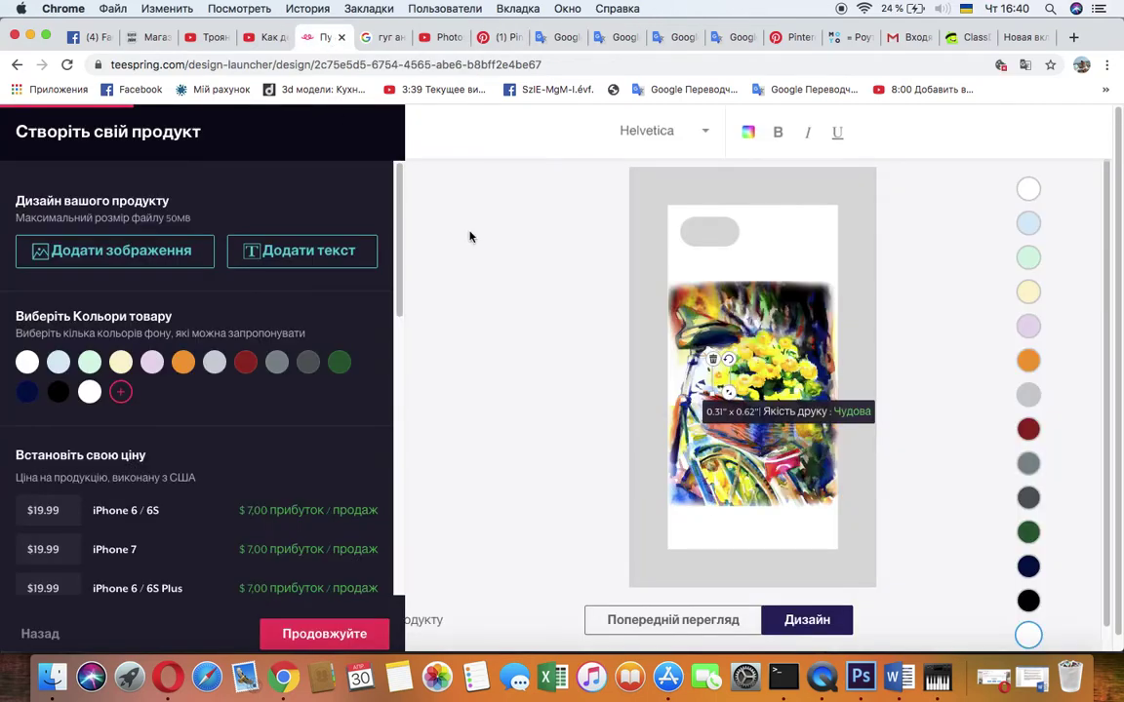
left_click_drag(722, 370, 722, 373)
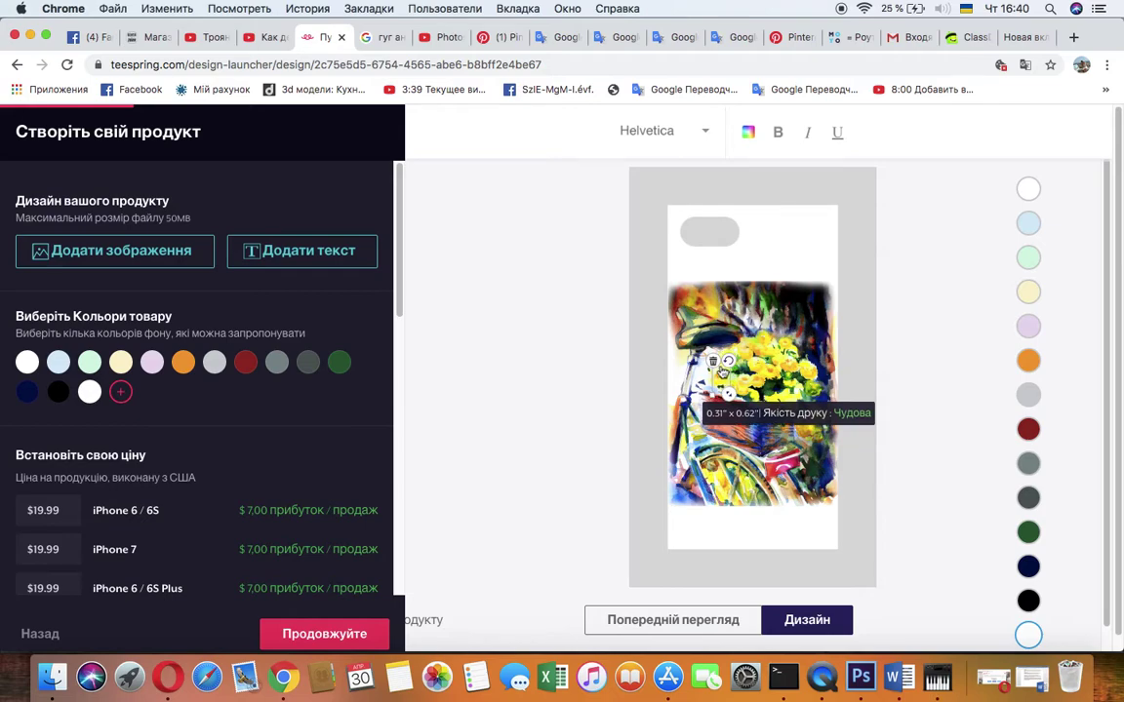
type("Immortal love")
left_click_drag(724, 372, 820, 467)
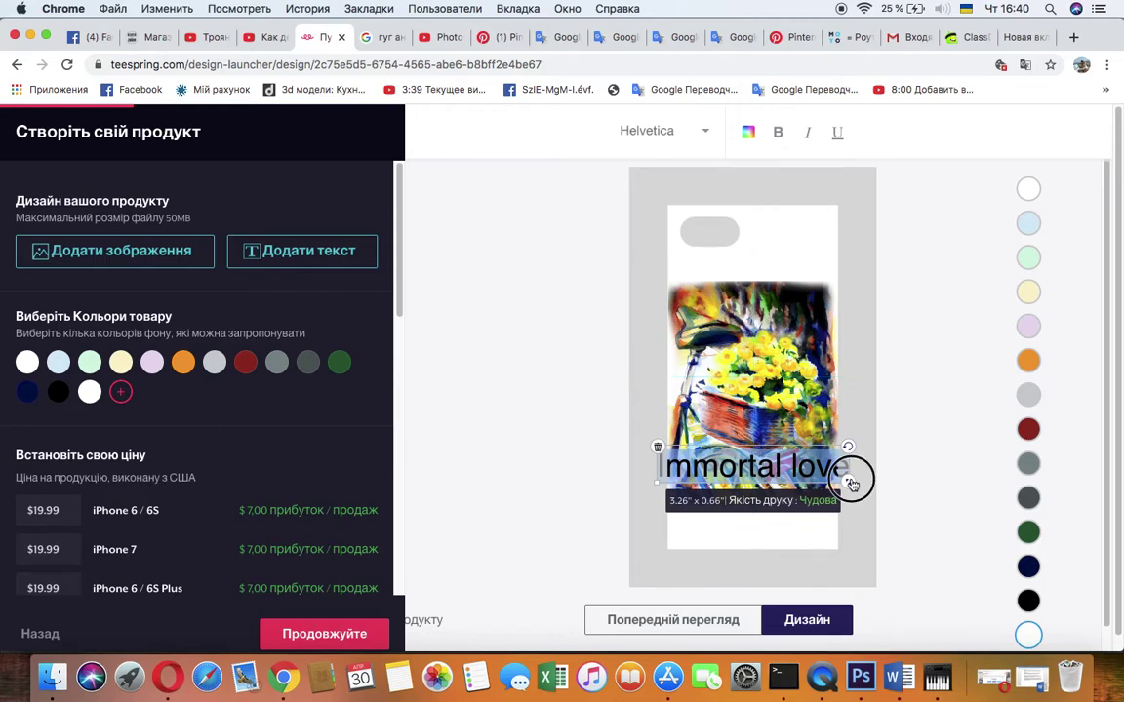
left_click_drag(848, 481, 835, 531)
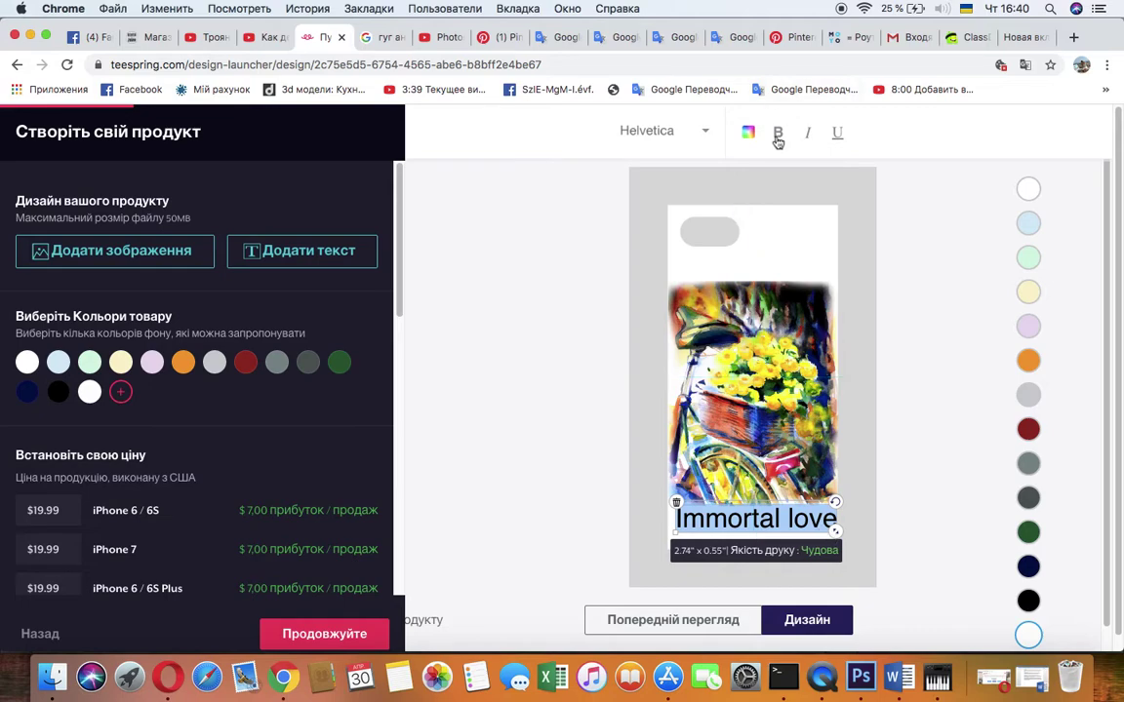
- Set the "Immortal love" text to the Fontleroy Brown font and enlarge it to about 2.52 × 1.00 inches
left_click(709, 132)
scroll(652, 223, "up", 5)
scroll(652, 224, "up", 3)
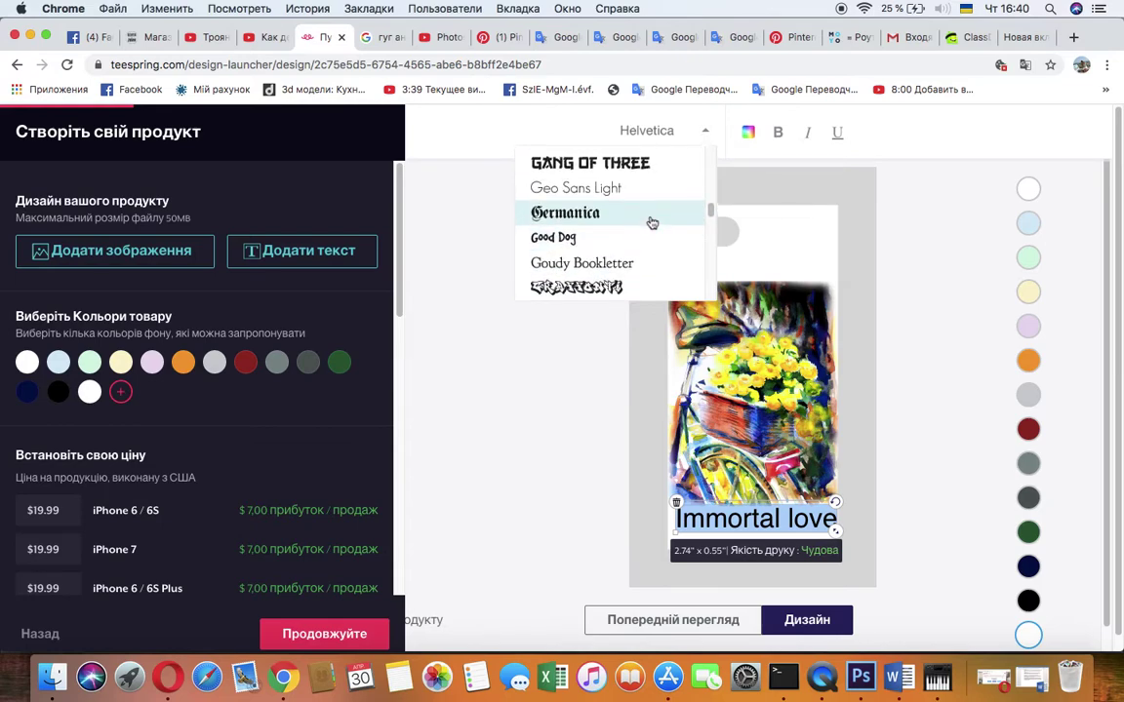
scroll(652, 223, "up", 4)
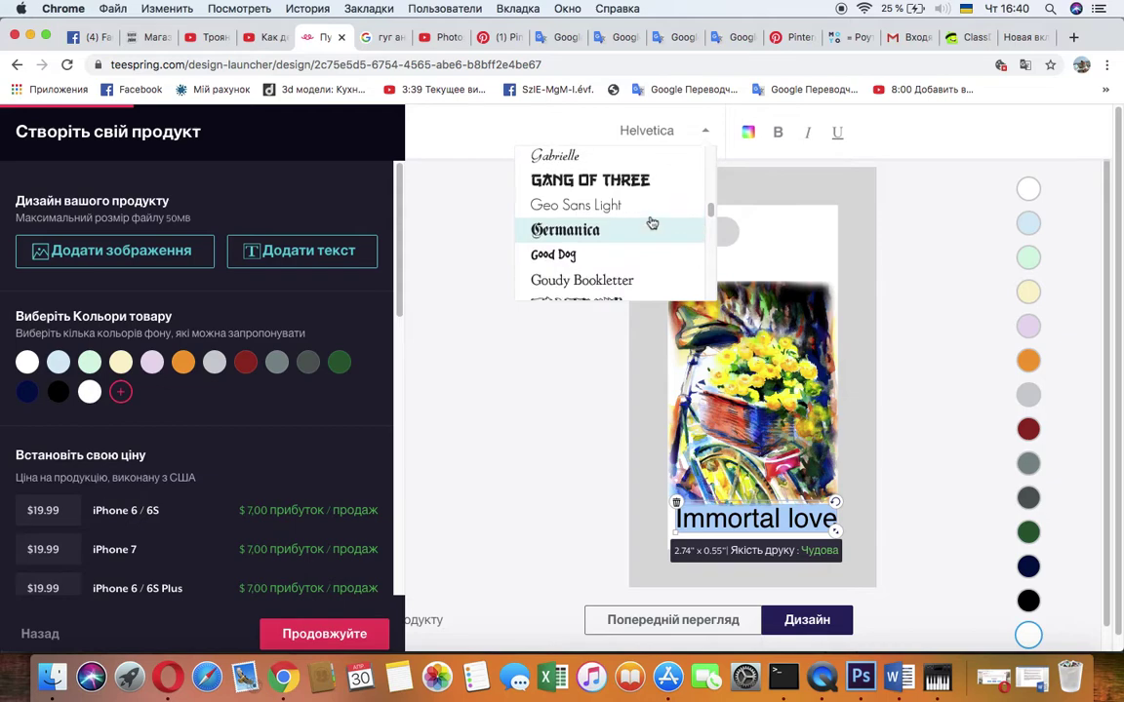
scroll(652, 223, "up", 1)
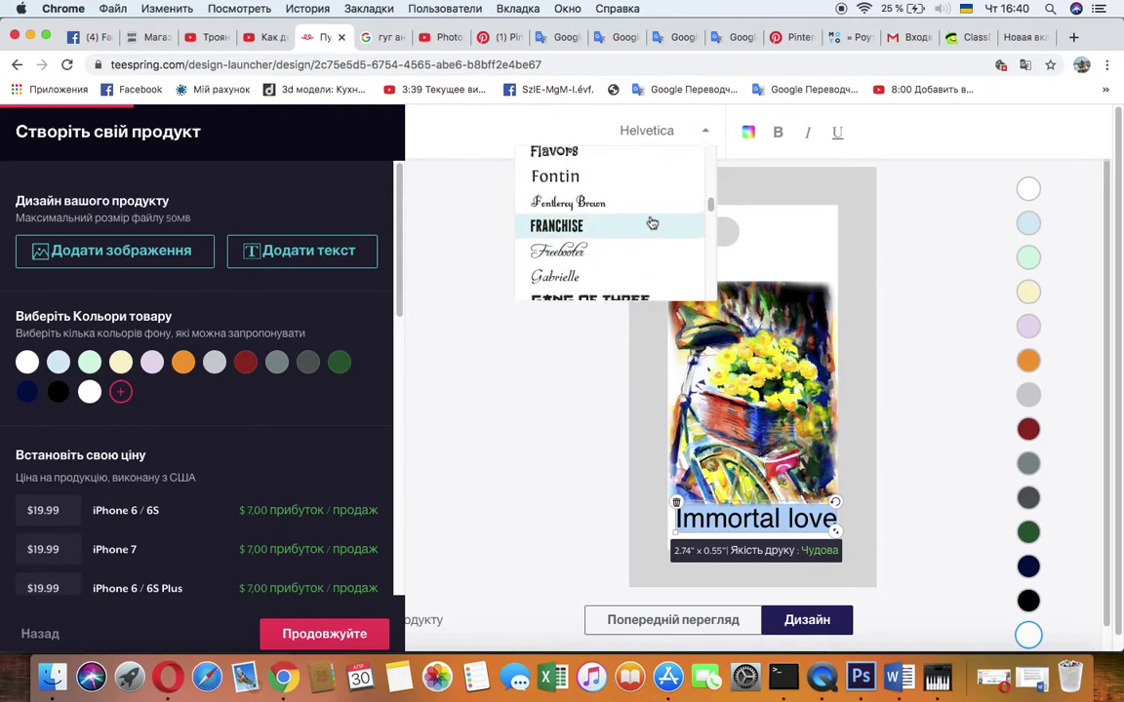
left_click(605, 207)
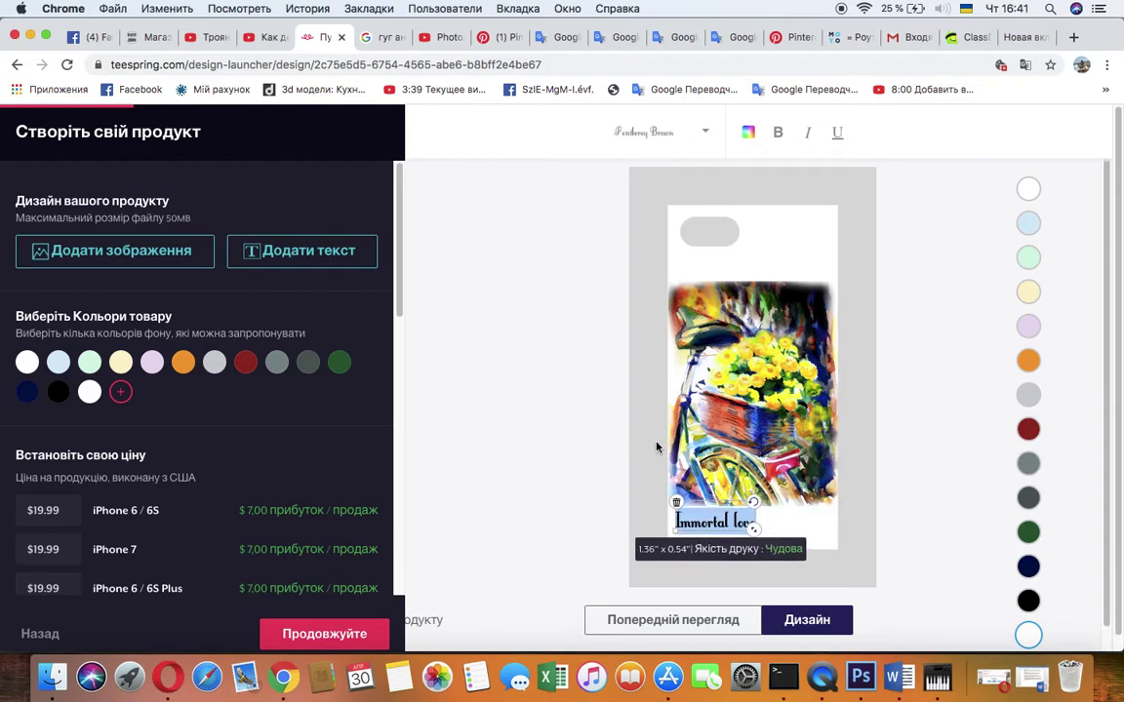
left_click_drag(765, 532, 831, 539)
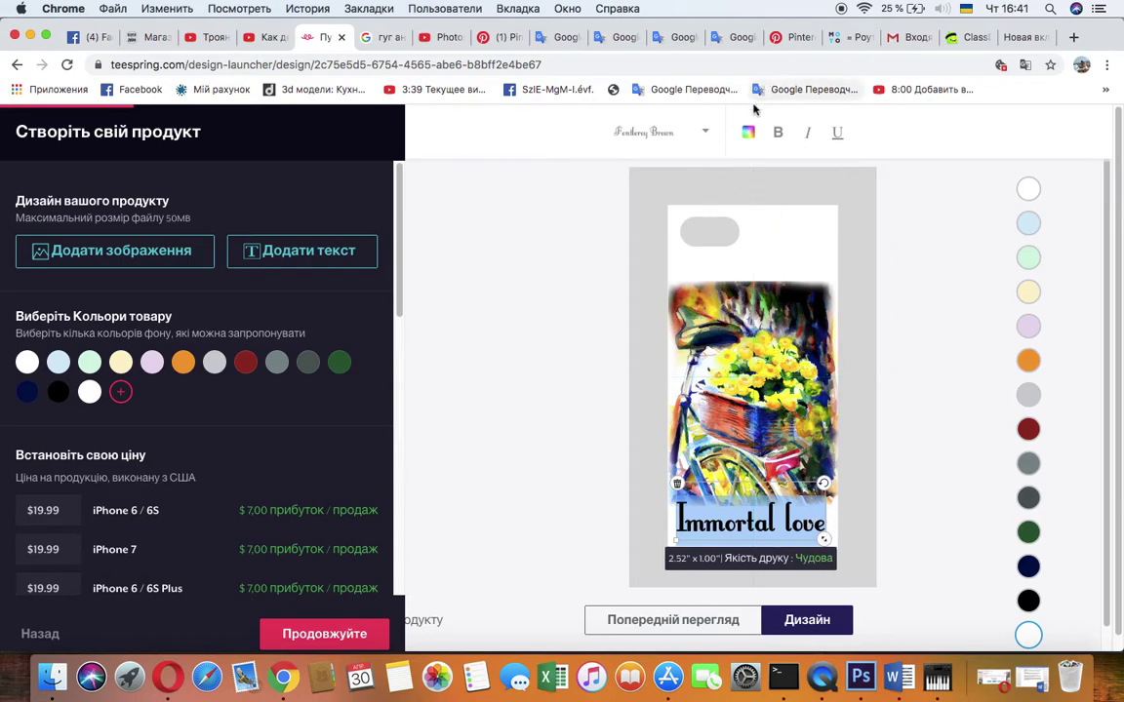
- Look at the text colour choices, enlarge the text to about 2.62 × 1.03 inches and preview the finished phone case
left_click(749, 133)
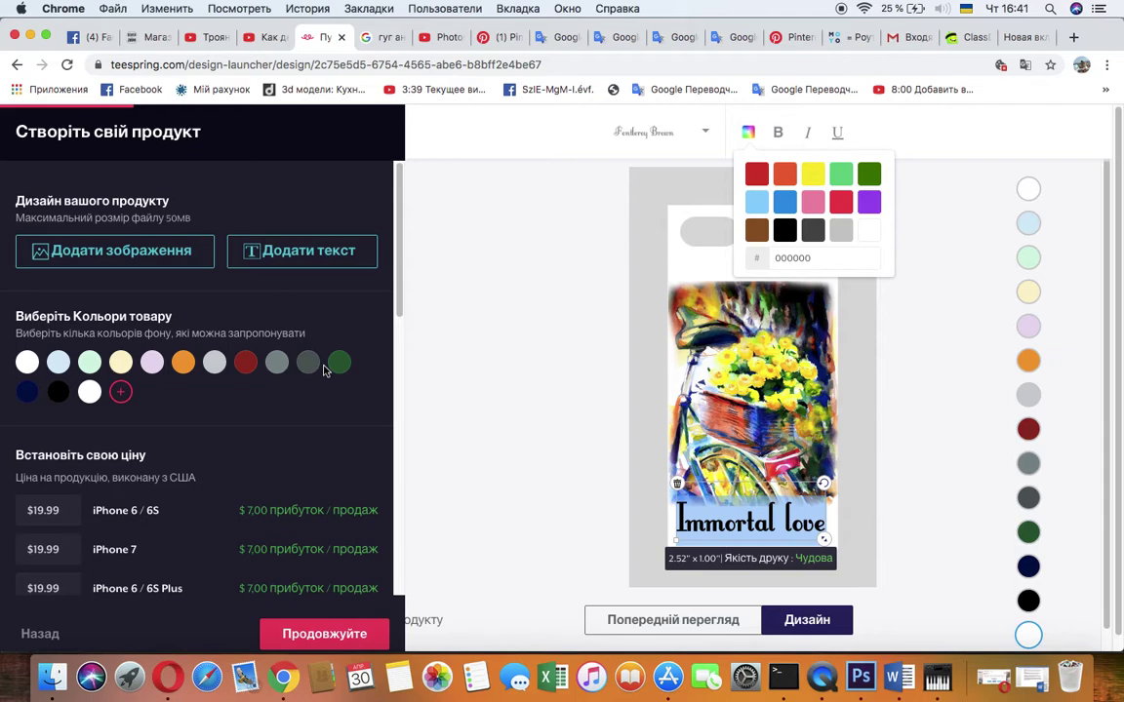
left_click(682, 618)
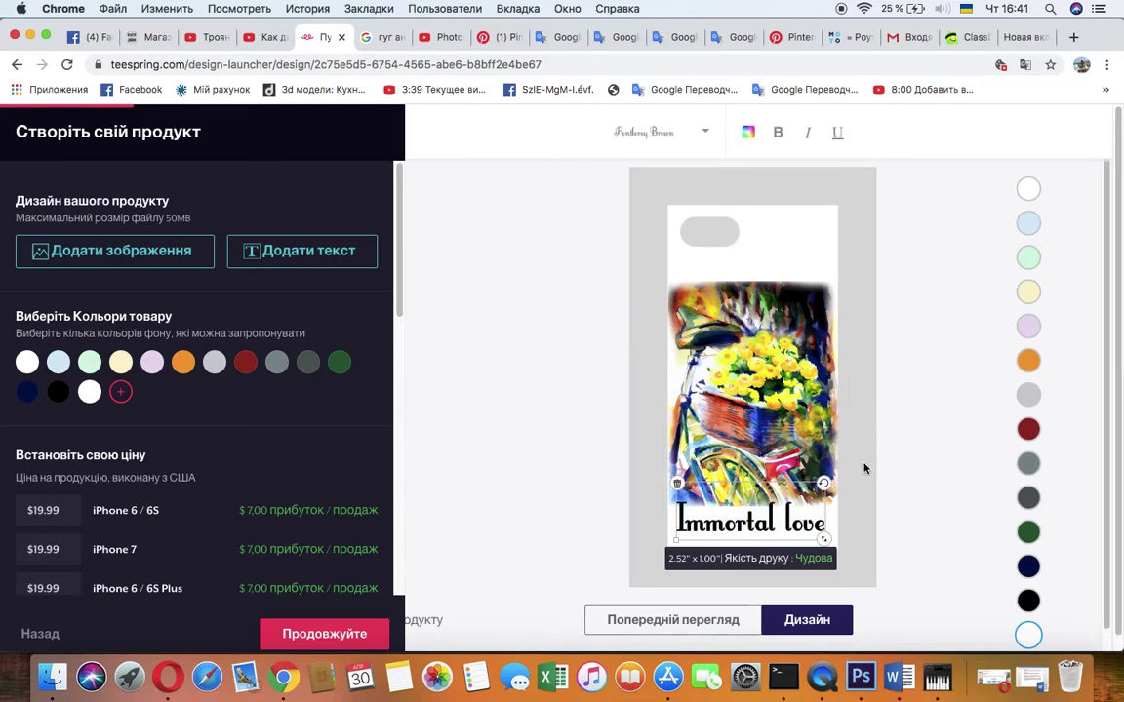
left_click_drag(827, 543, 830, 537)
left_click(686, 624)
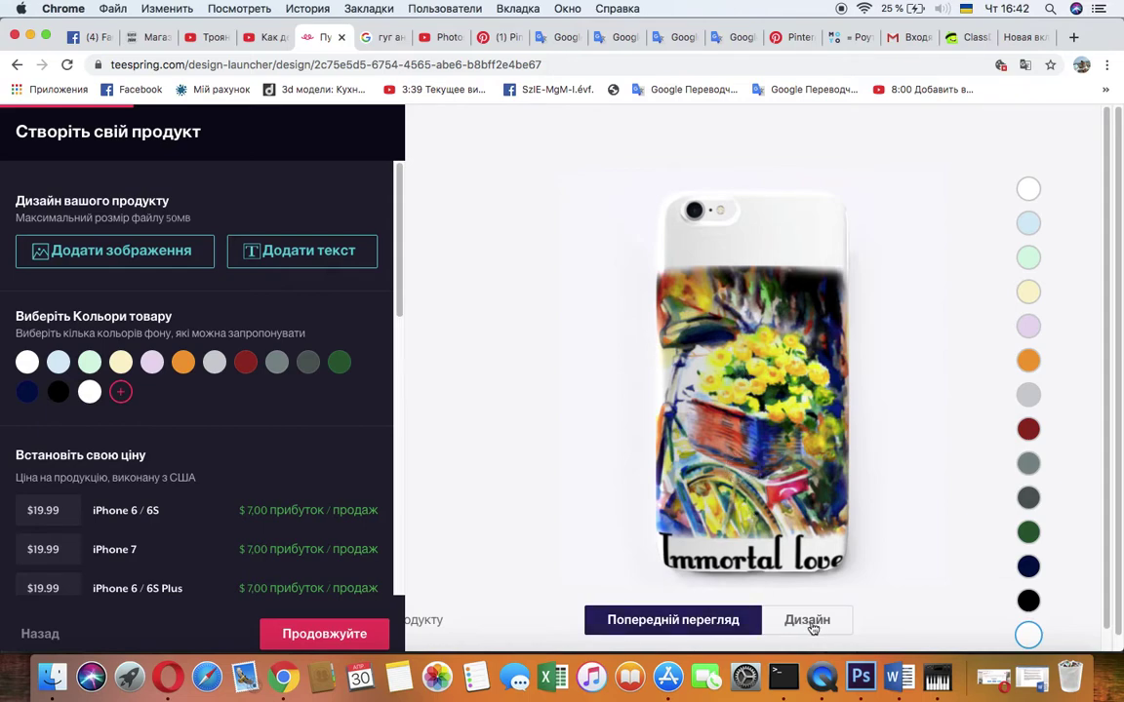
- Return to design editing, shrink the painting slightly and centre it on the case with white margins on both sides
left_click(809, 624)
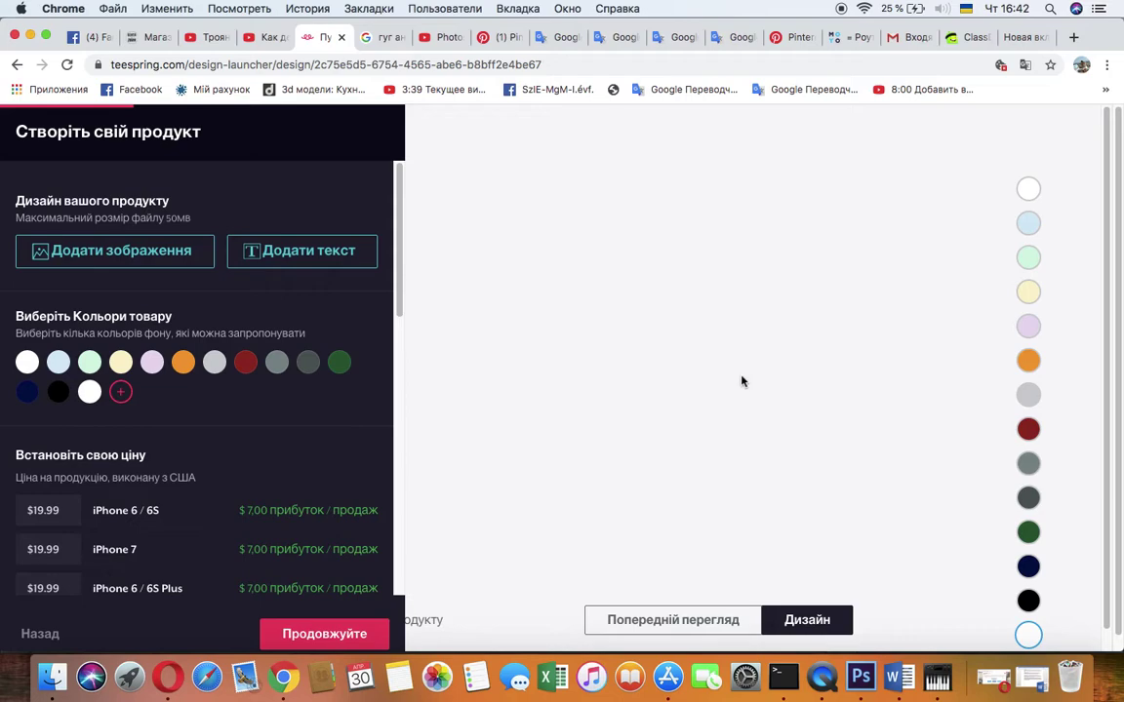
left_click_drag(683, 348, 683, 334)
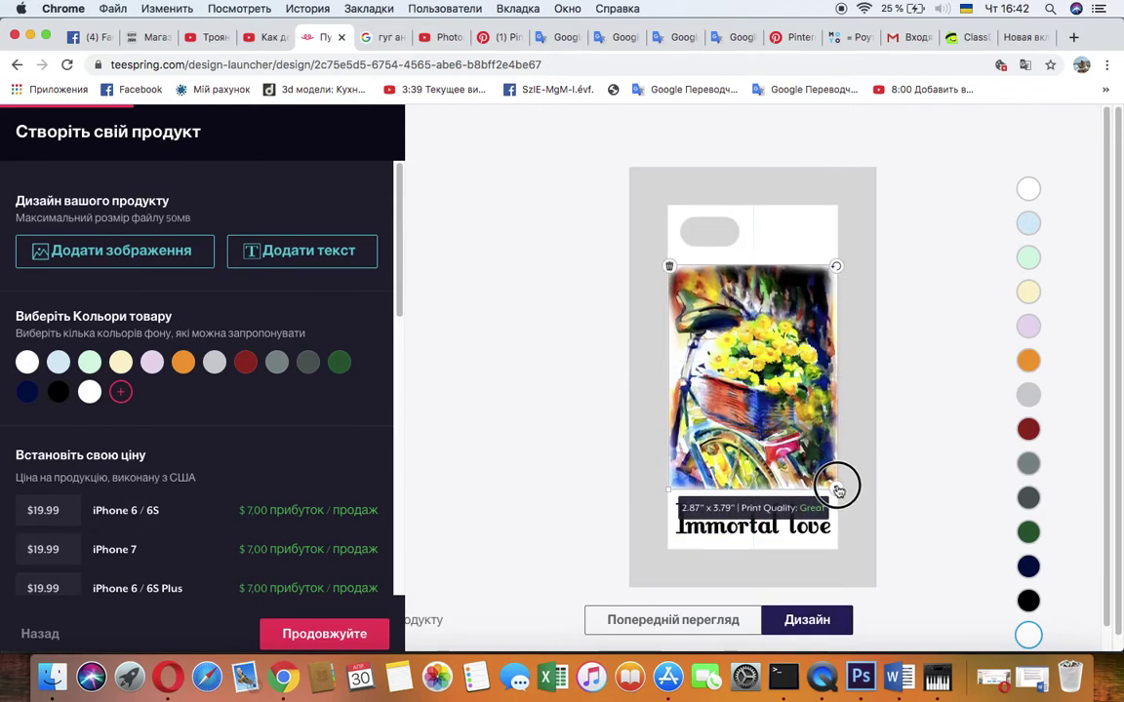
left_click_drag(837, 487, 821, 473)
left_click_drag(755, 389, 765, 402)
- Move the "Immortal love" text up so it overlaps the painting's lower edge
left_click(769, 489)
left_click(764, 525)
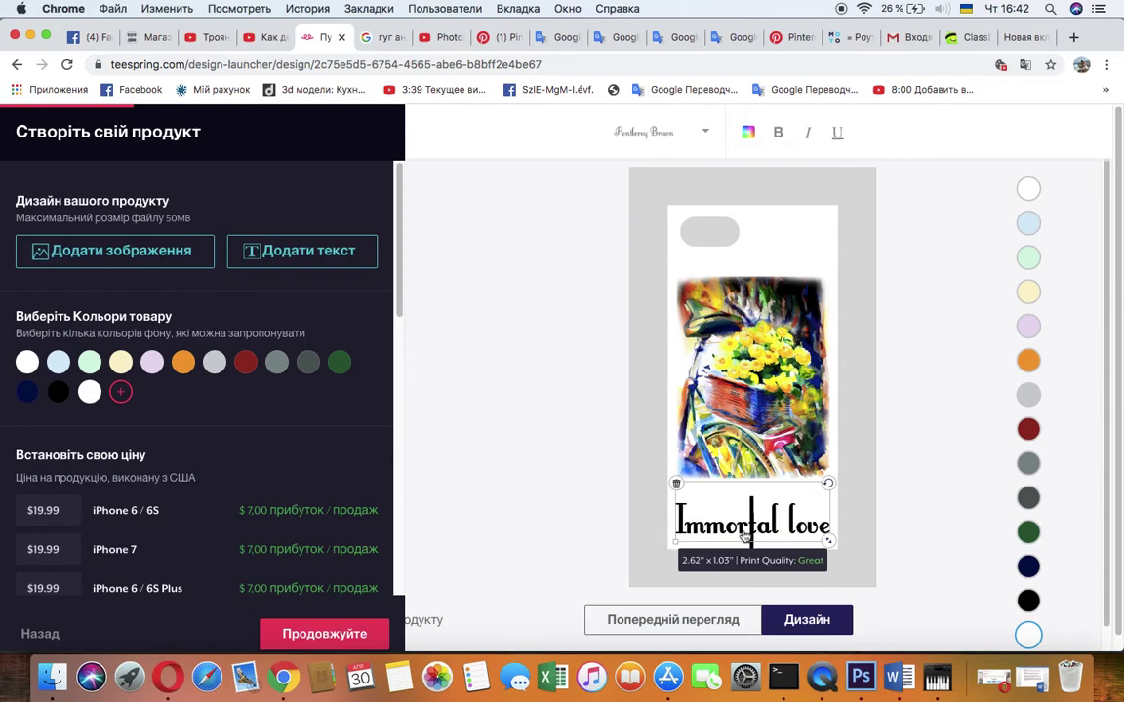
left_click_drag(745, 537, 741, 498)
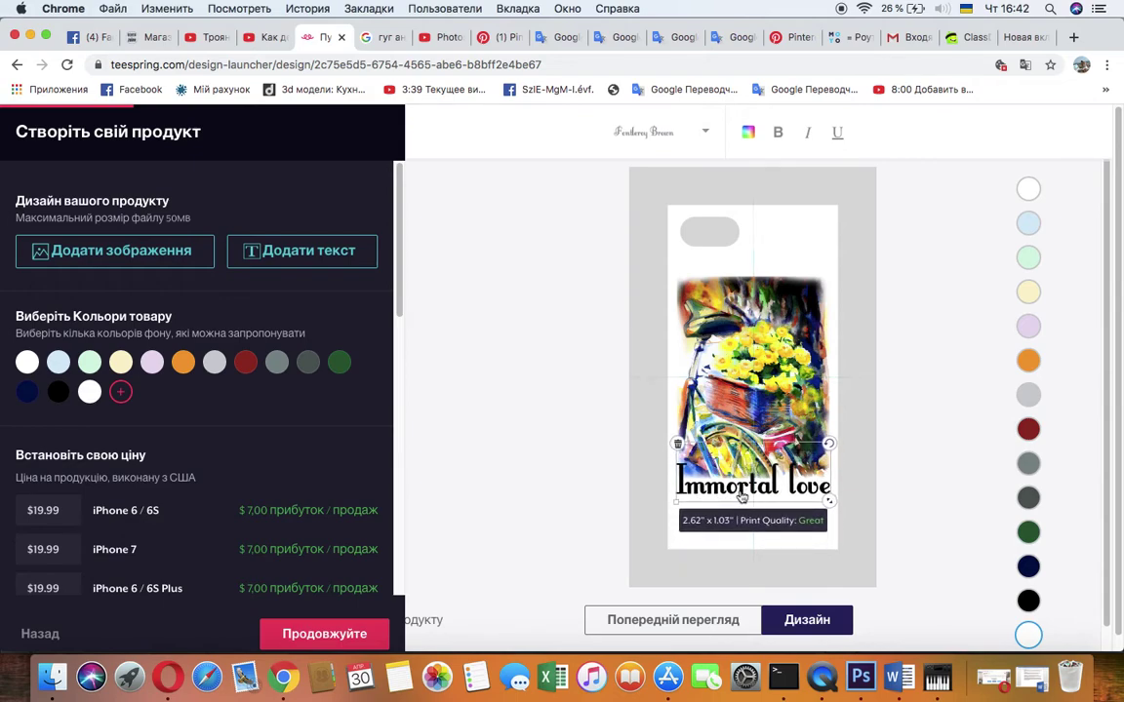
- Change the text's font to Budmo Jiggler and shrink the text to about 3.29 × 0.56 inches near the case's left edge
left_click(705, 136)
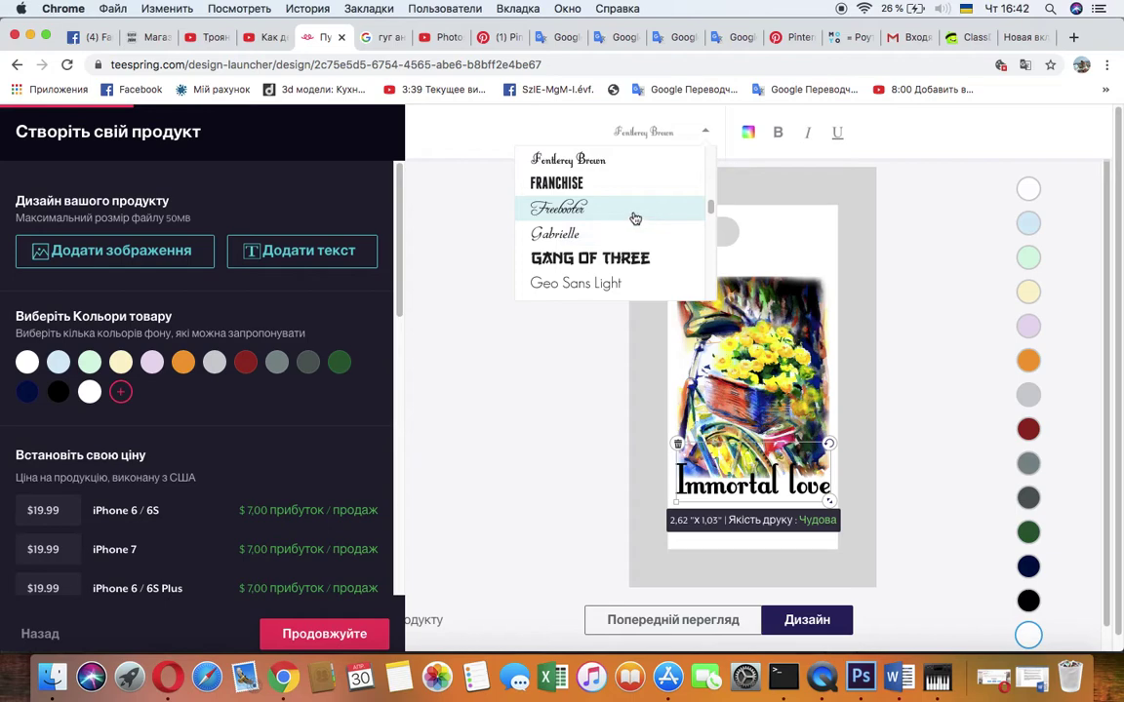
scroll(629, 222, "up", 5)
scroll(635, 223, "up", 5)
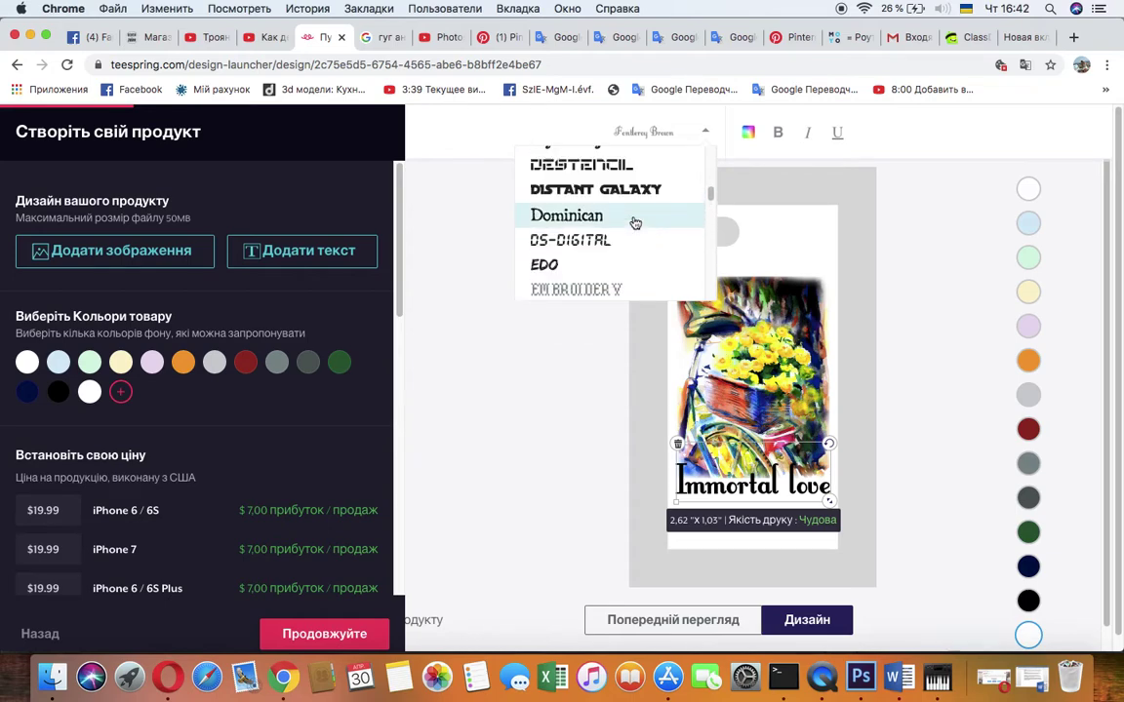
scroll(635, 223, "up", 5)
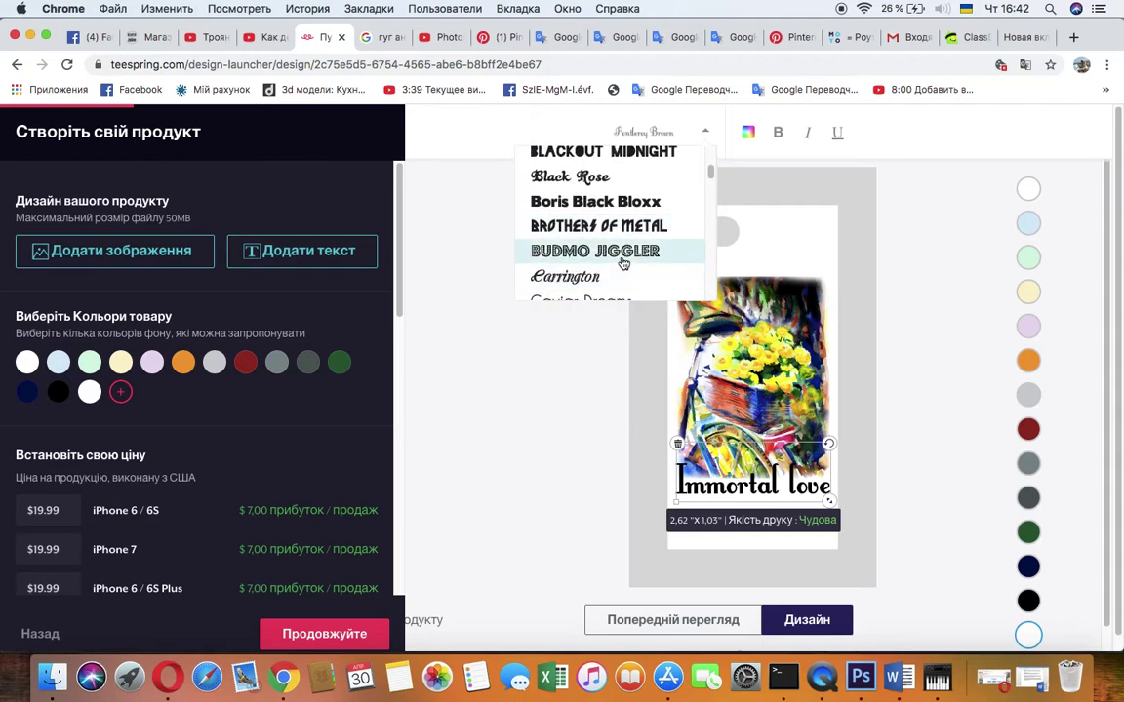
left_click(627, 250)
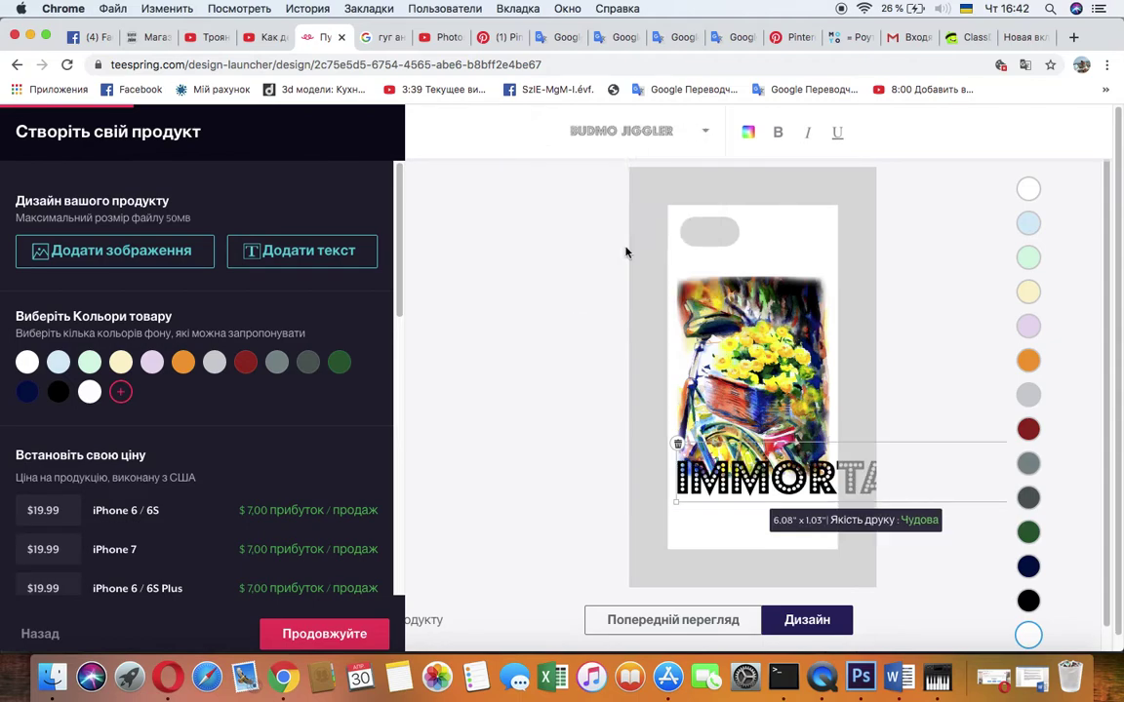
left_click_drag(732, 444, 680, 454)
left_click_drag(896, 471, 773, 470)
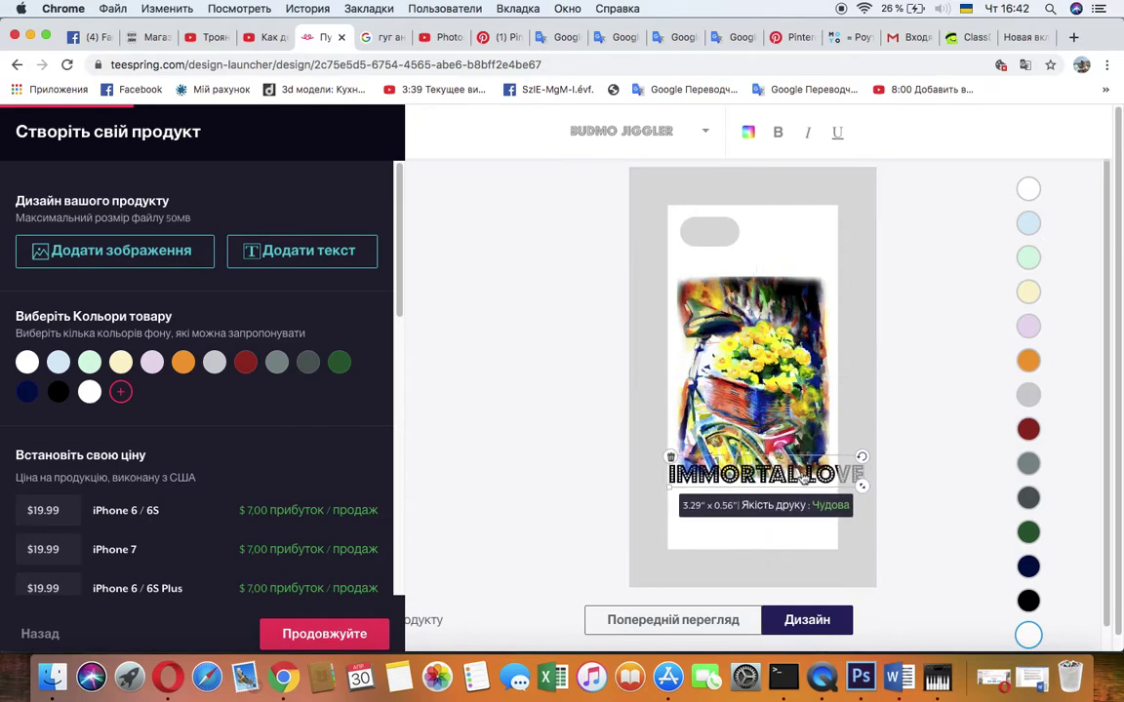
- Split the text into two lines with "Love" centred under "Immortal", and centre the block at the painting's lower edge
key("Return")
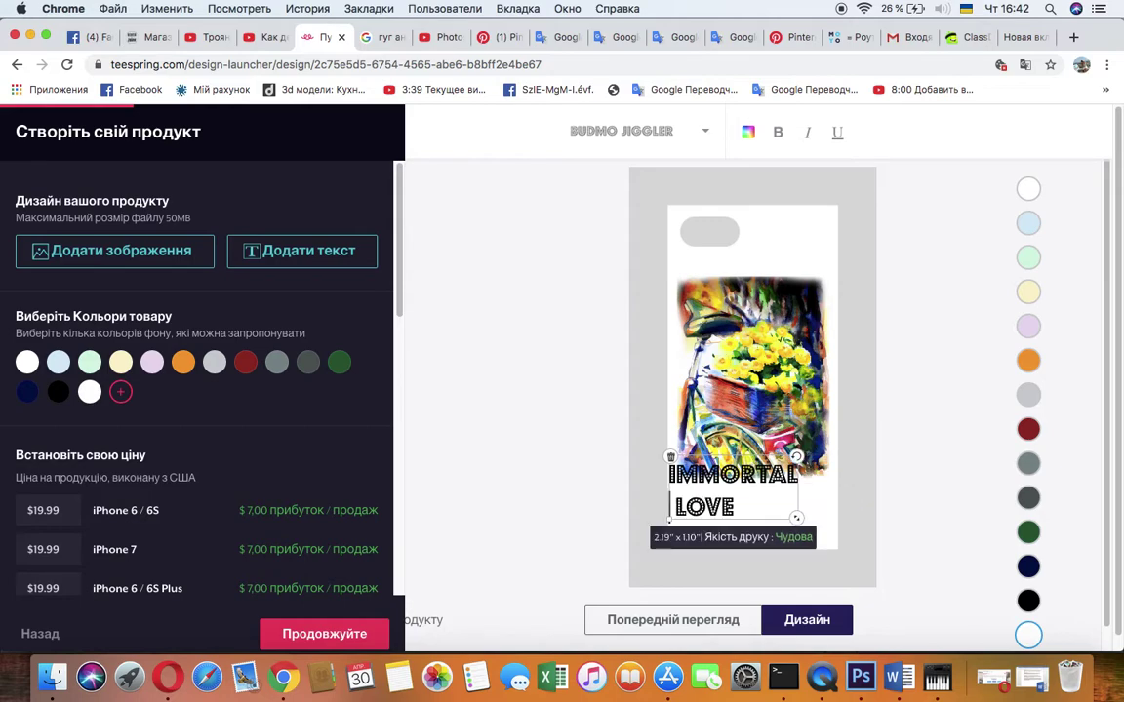
left_click_drag(757, 476, 780, 480)
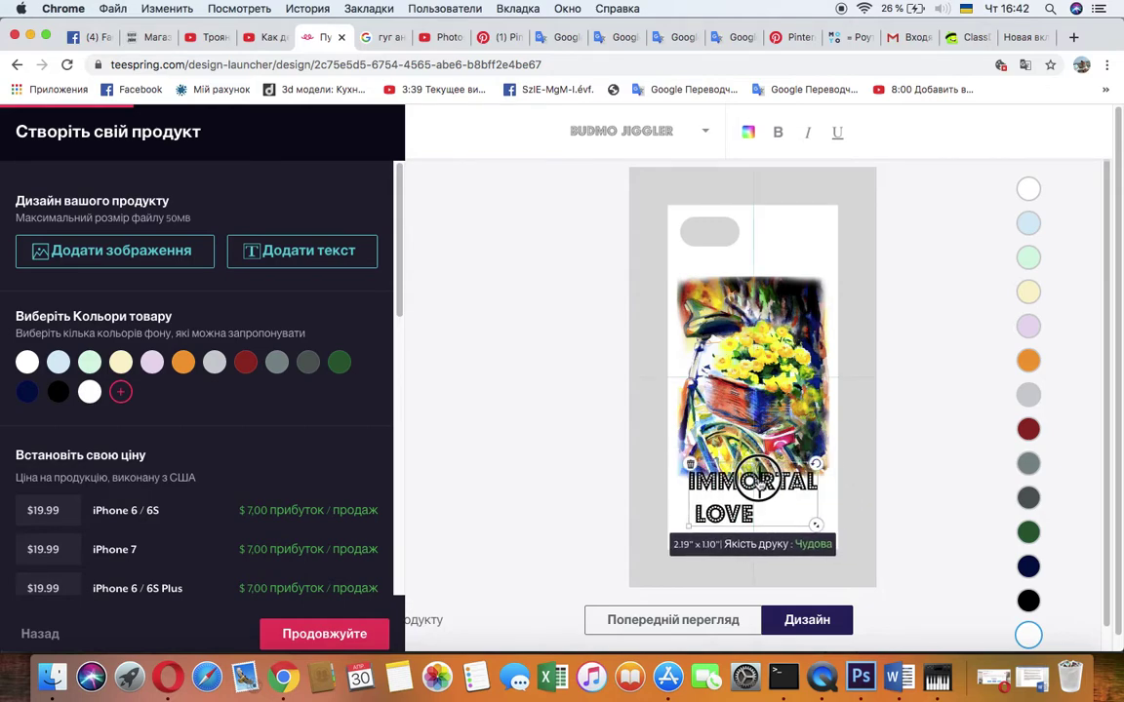
left_click(695, 511)
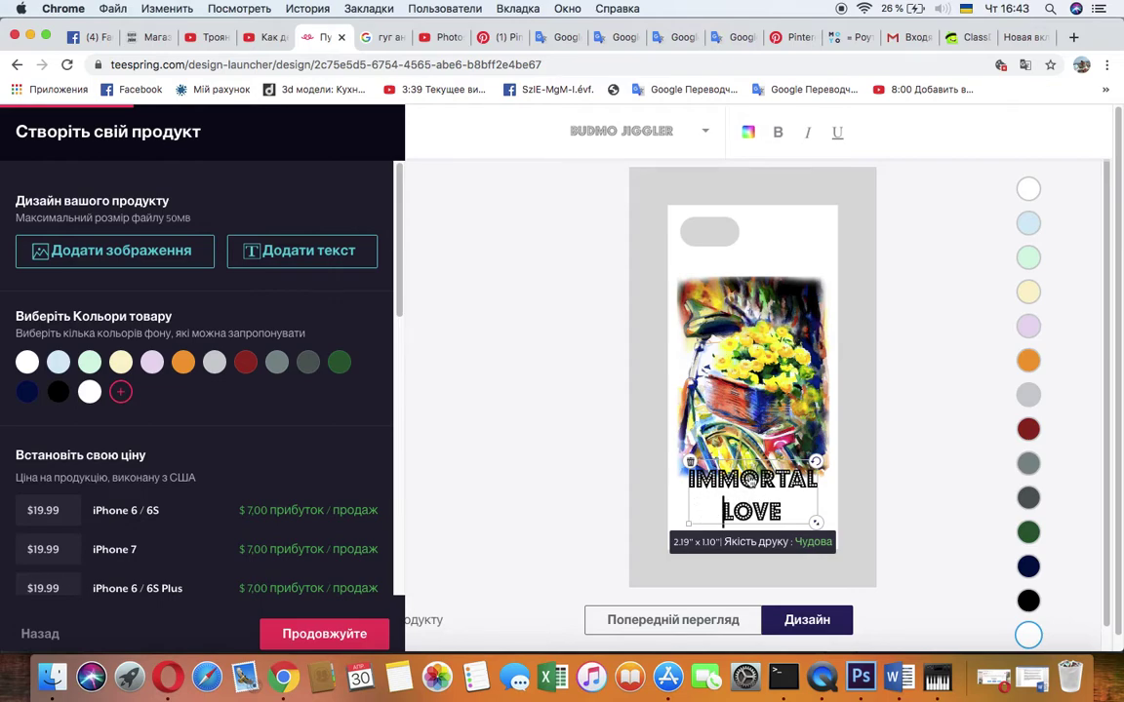
left_click_drag(743, 475, 748, 484)
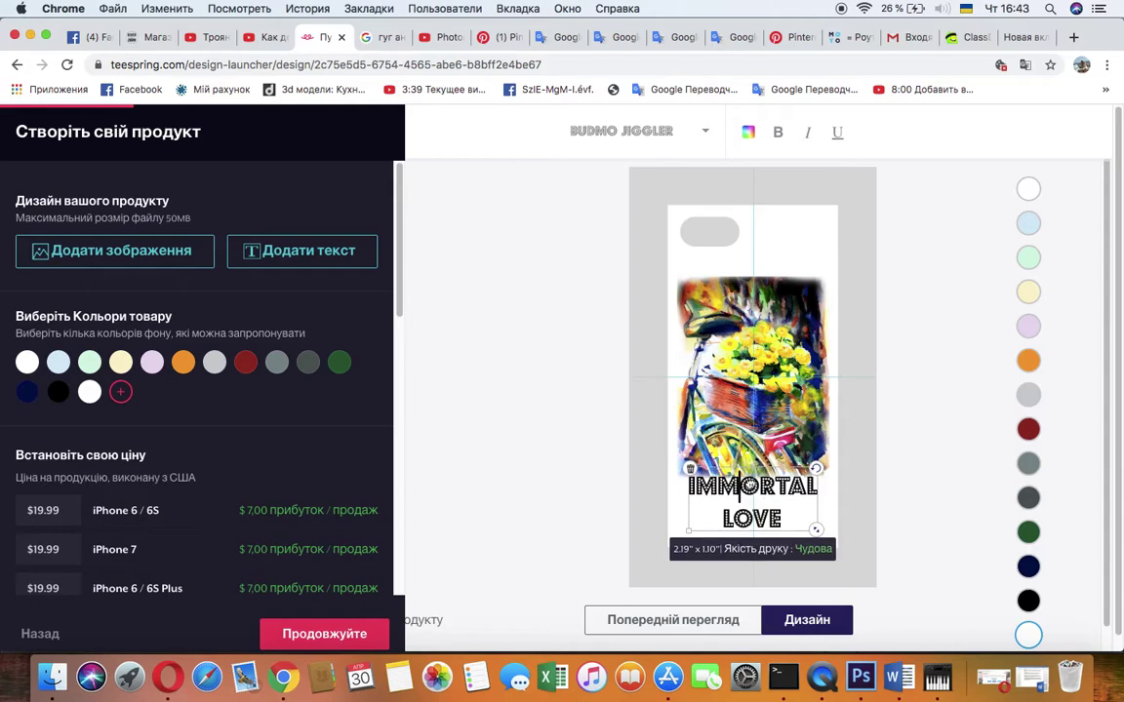
left_click(834, 505)
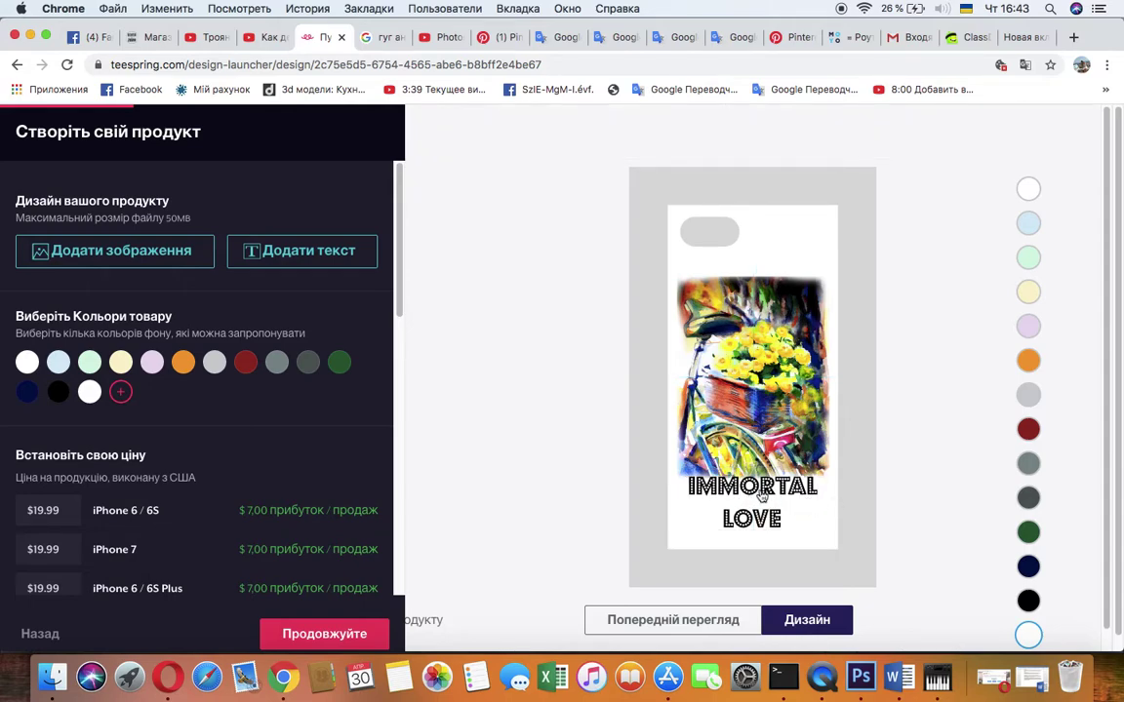
- Fine-tune the two-line text's height so it sits just below the painting, clear of the case's bottom edge
left_click_drag(756, 494, 761, 508)
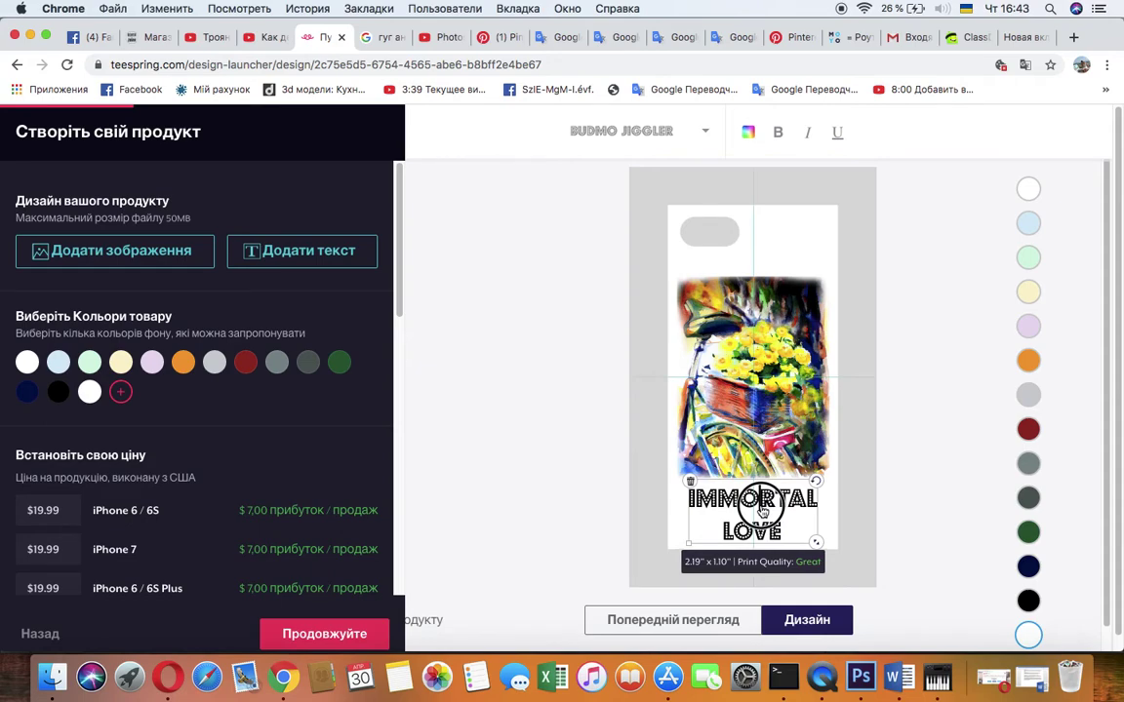
left_click(848, 454)
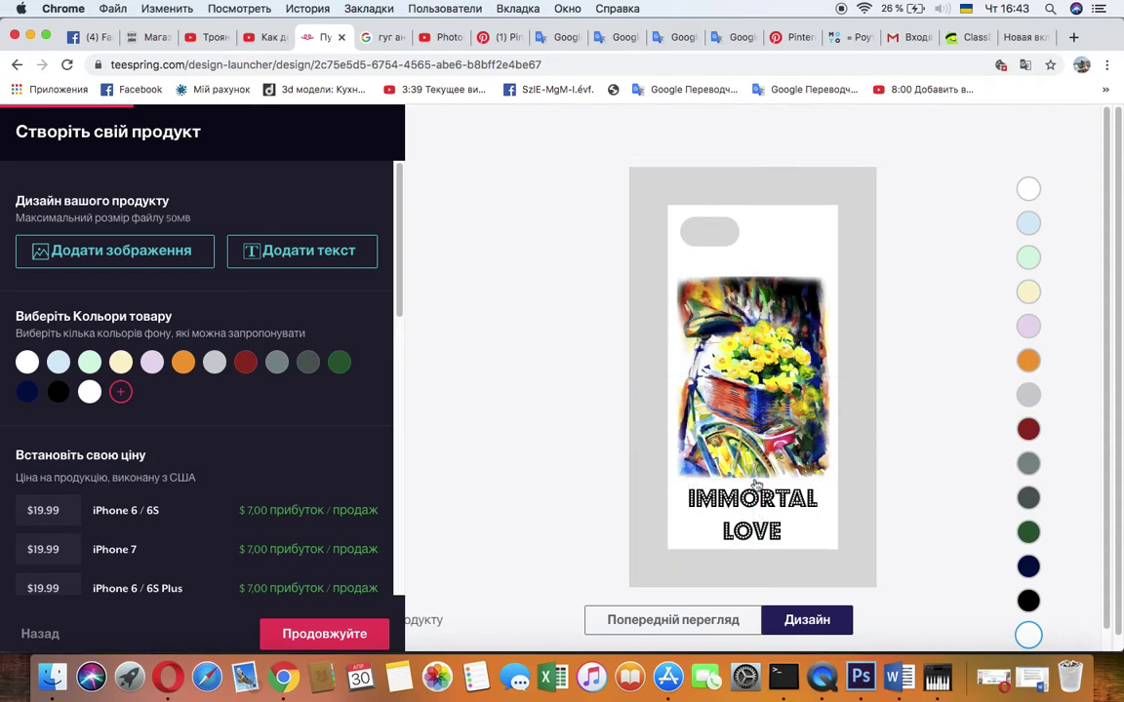
mouse_move(756, 485)
left_mouse_down()
mouse_move(756, 510)
mouse_move(756, 479)
left_mouse_up()
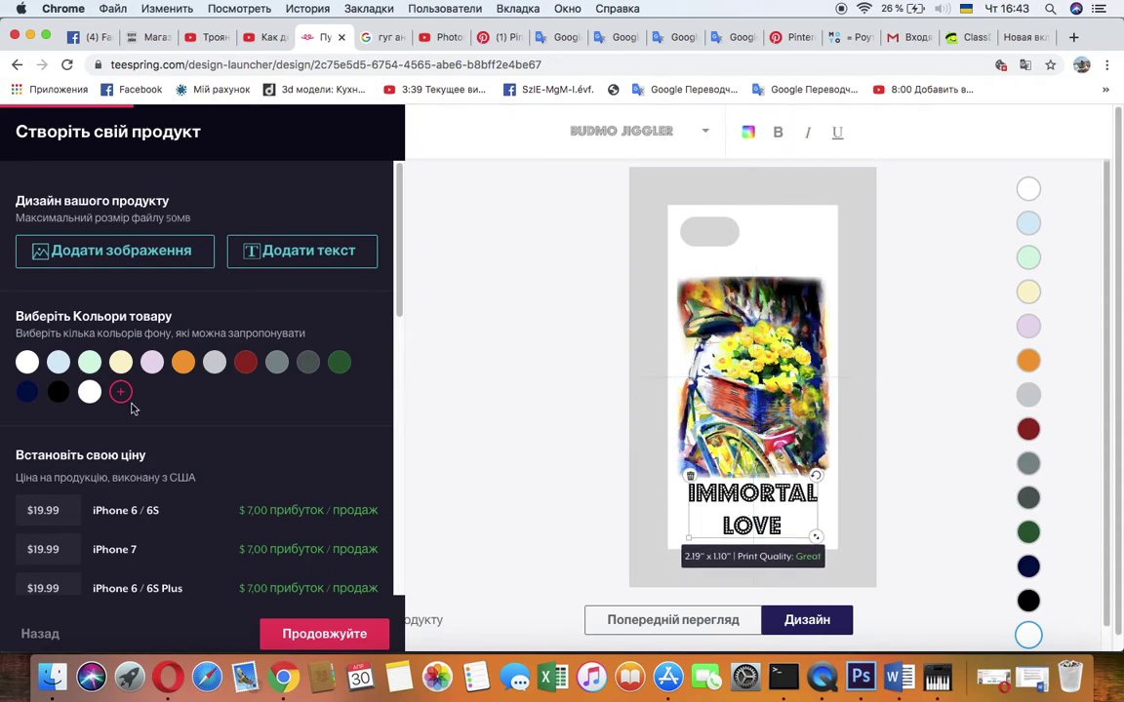
- Reopen the background colour selection and deselect and reselect black to view the design on a black case
left_click(58, 393)
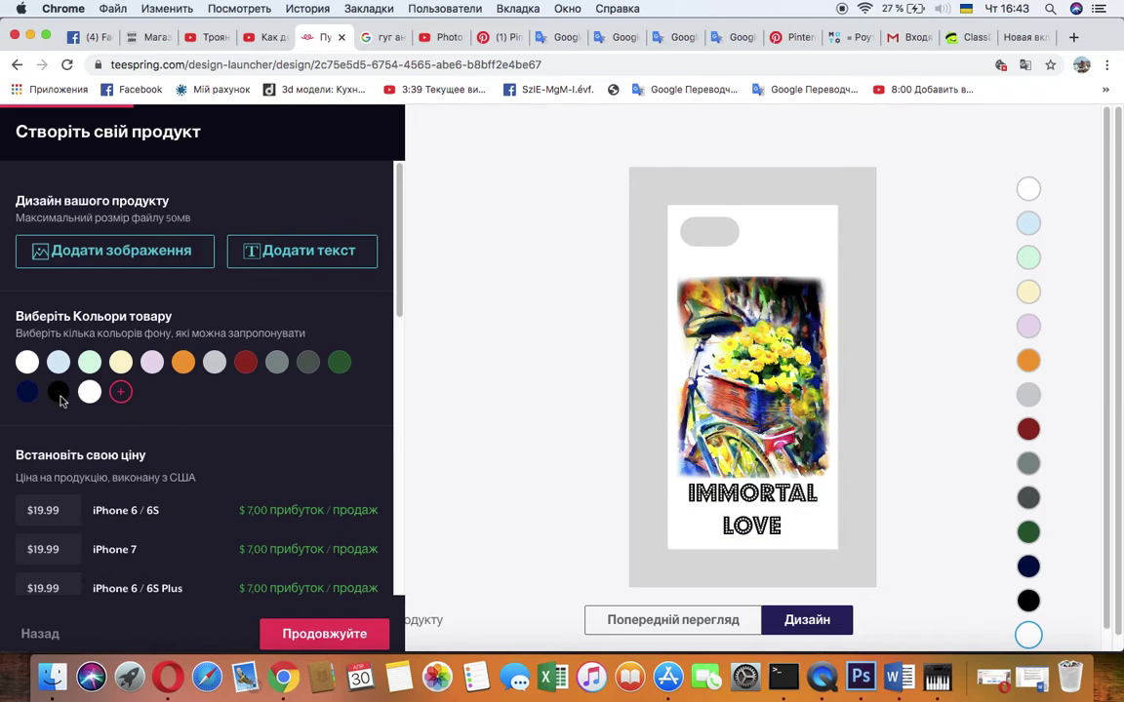
left_click(120, 391)
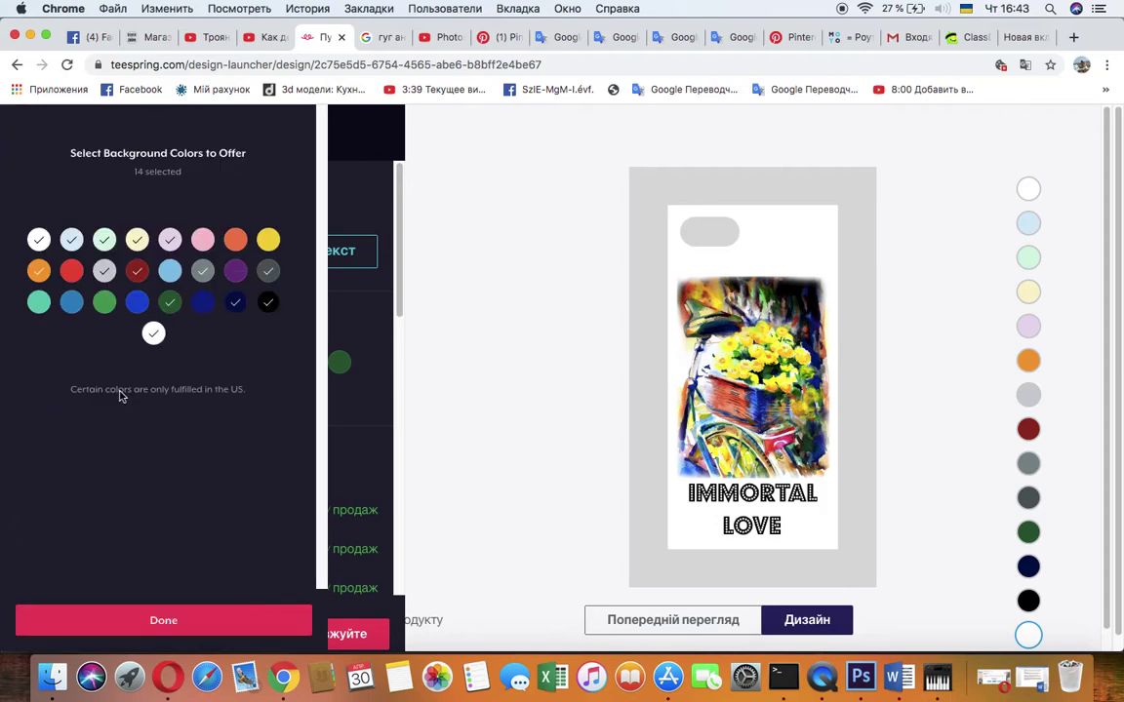
left_click(268, 304)
left_click(268, 305)
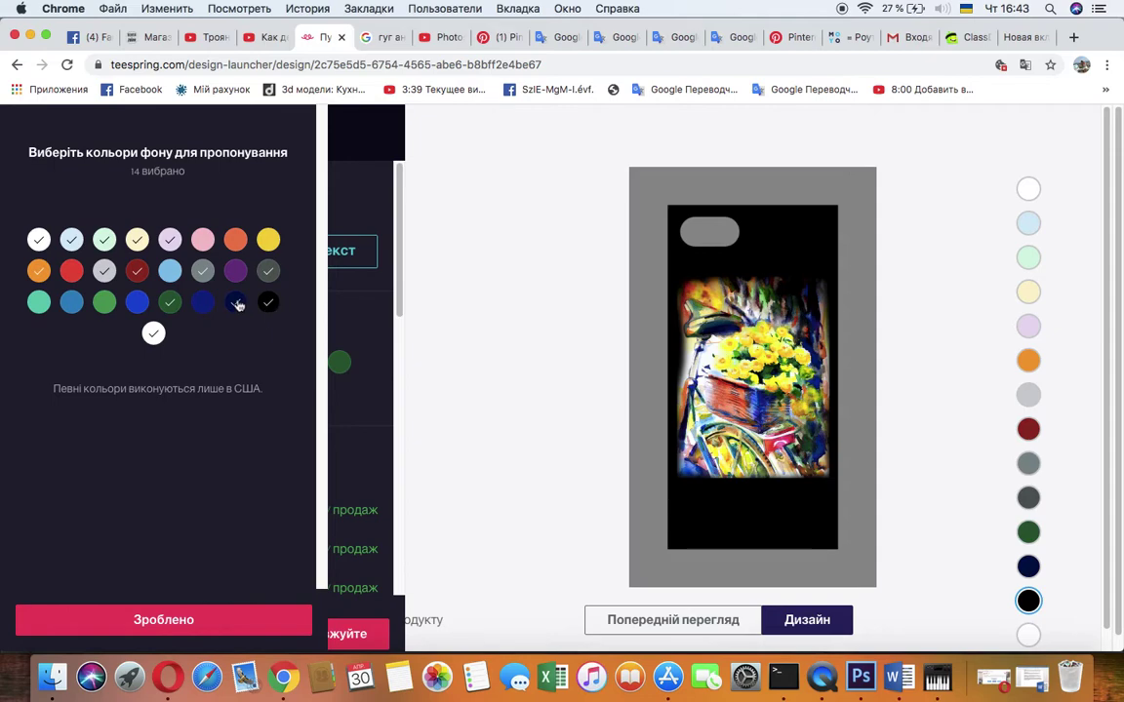
- Remove black, dark navy and dark green from the offered case background colours
left_click(268, 304)
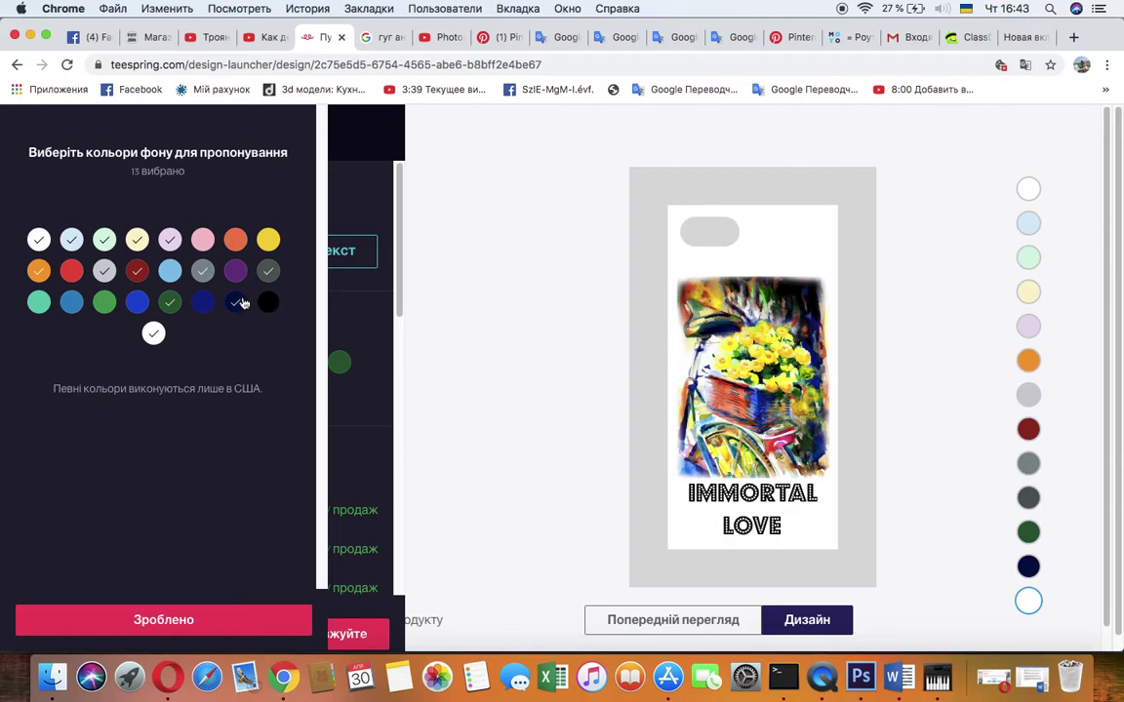
left_click(237, 305)
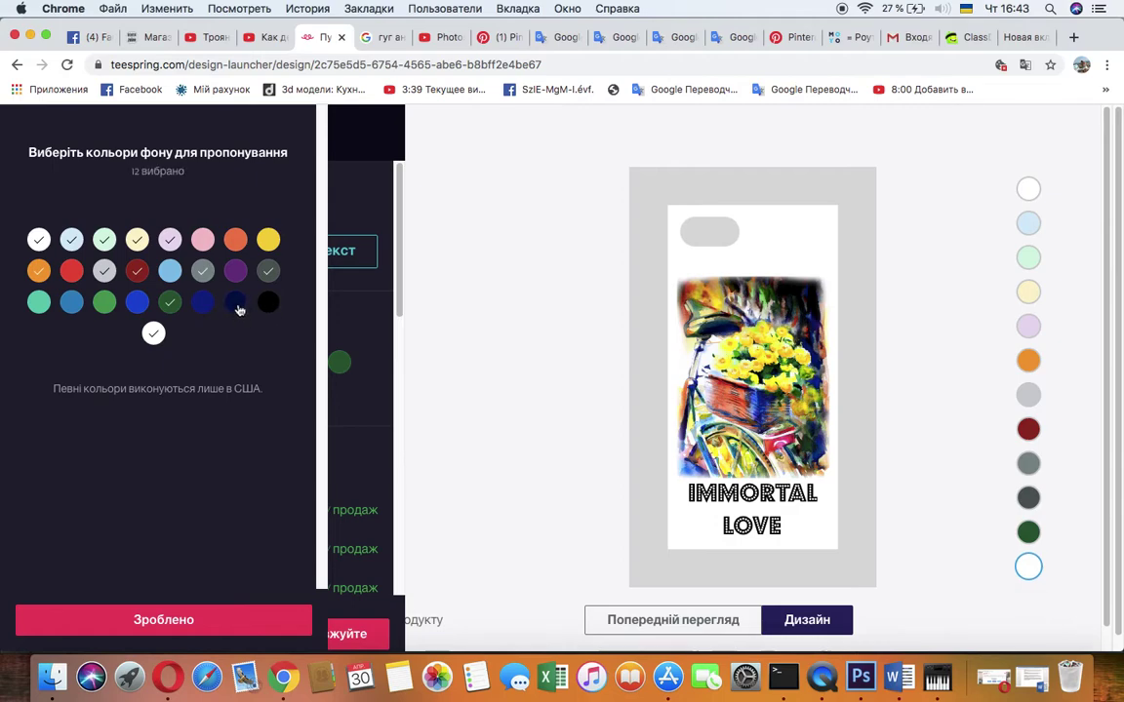
left_click(237, 305)
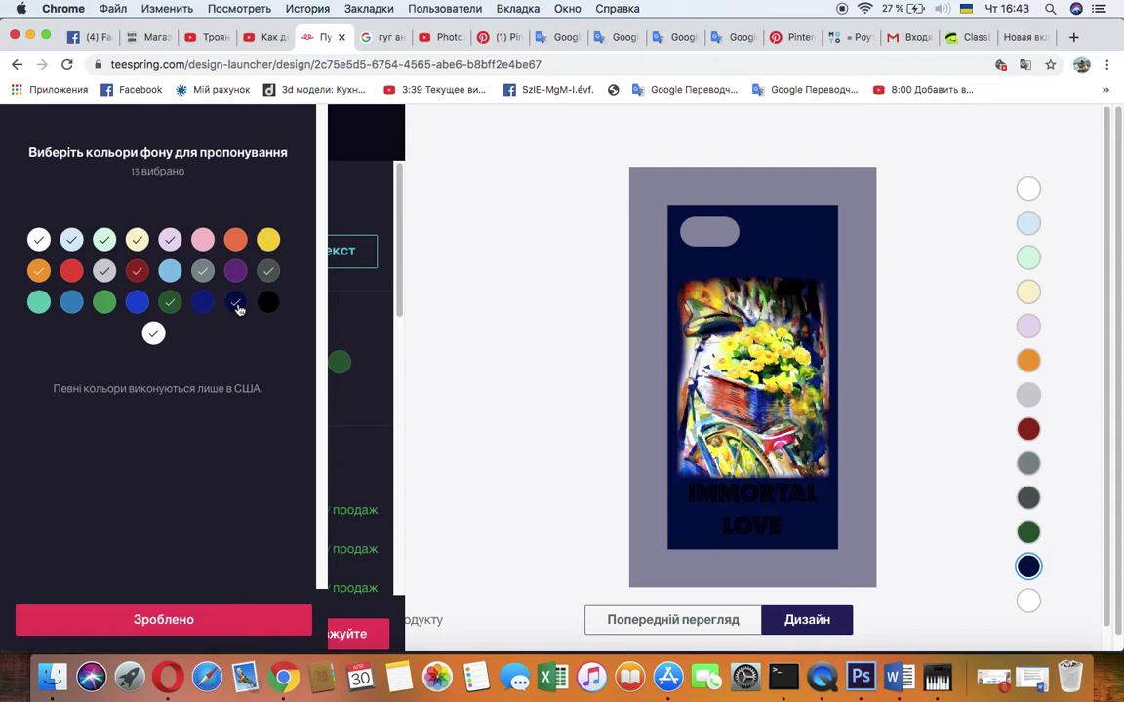
left_click(234, 305)
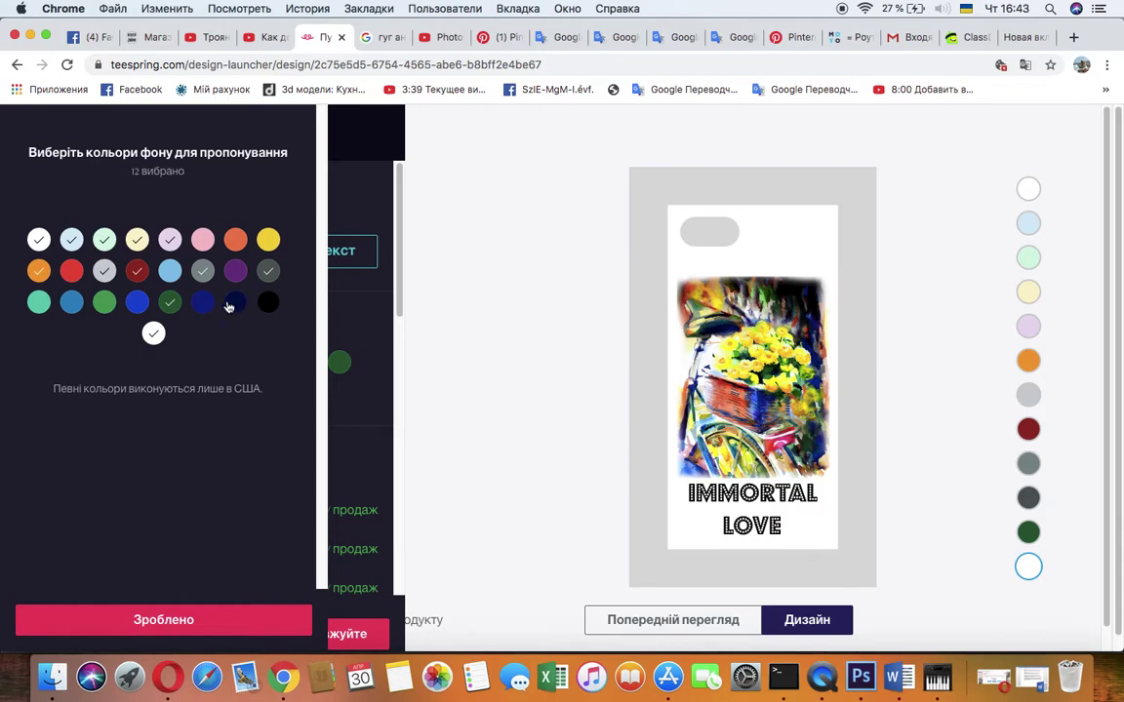
left_click(170, 302)
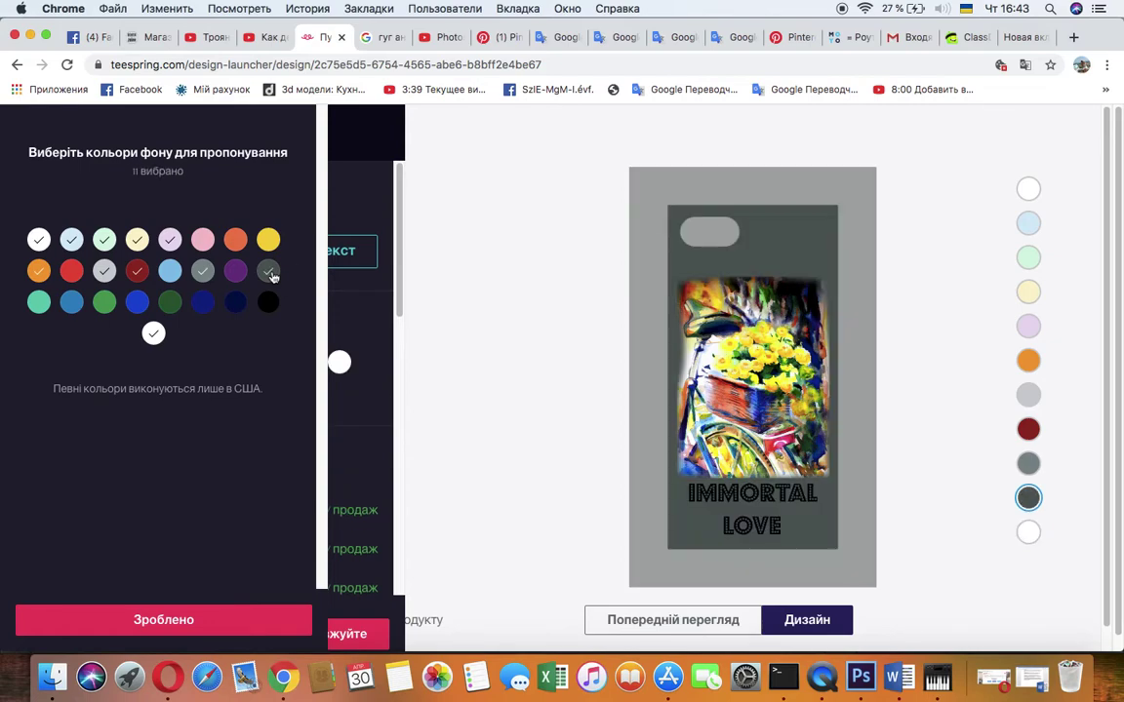
- Deselect and reselect grey, dark red and orange to check the text on each case colour, and confirm the colour selection
left_click(203, 273)
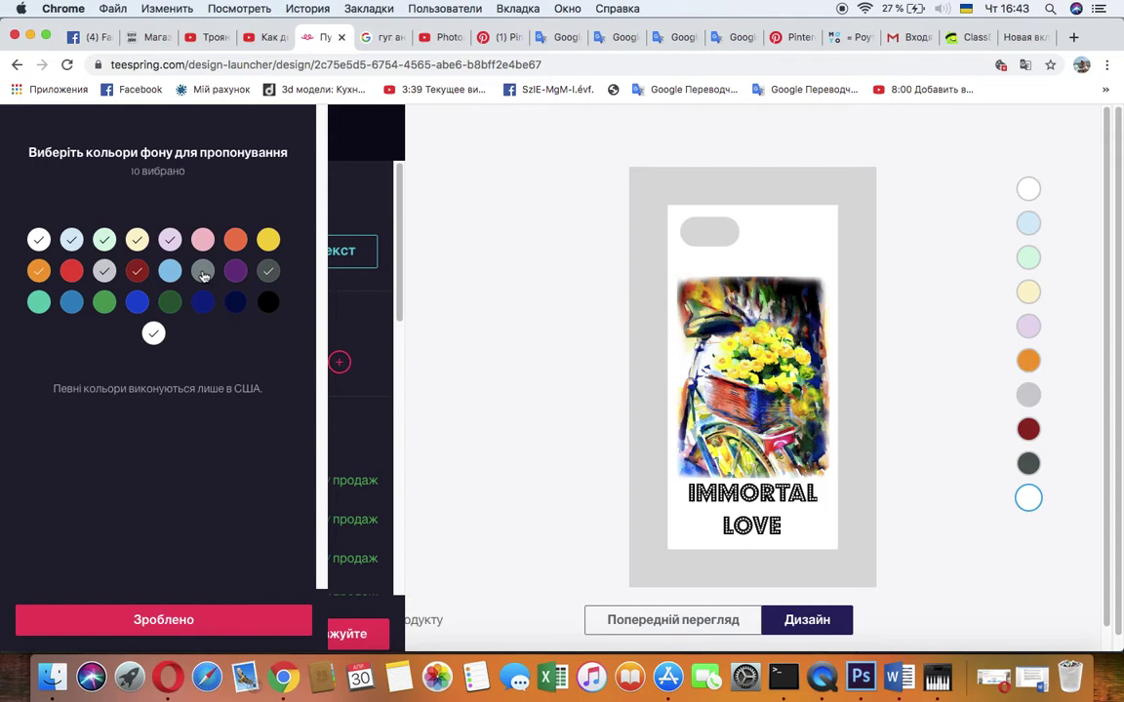
left_click(203, 273)
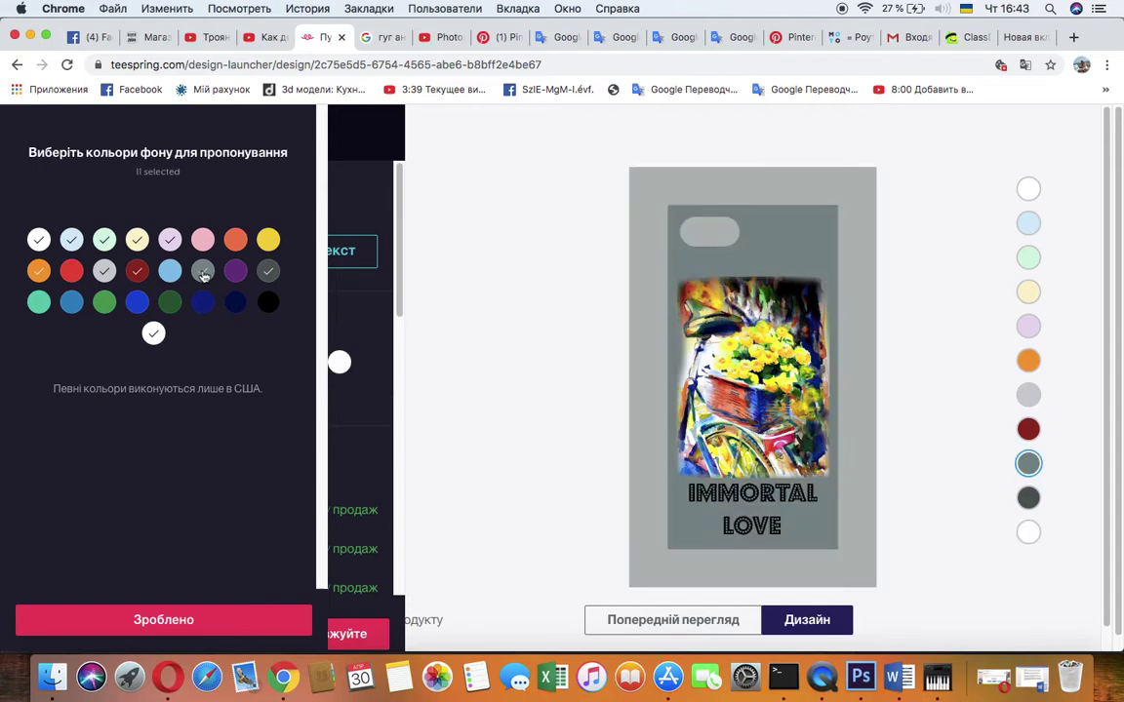
left_click(137, 270)
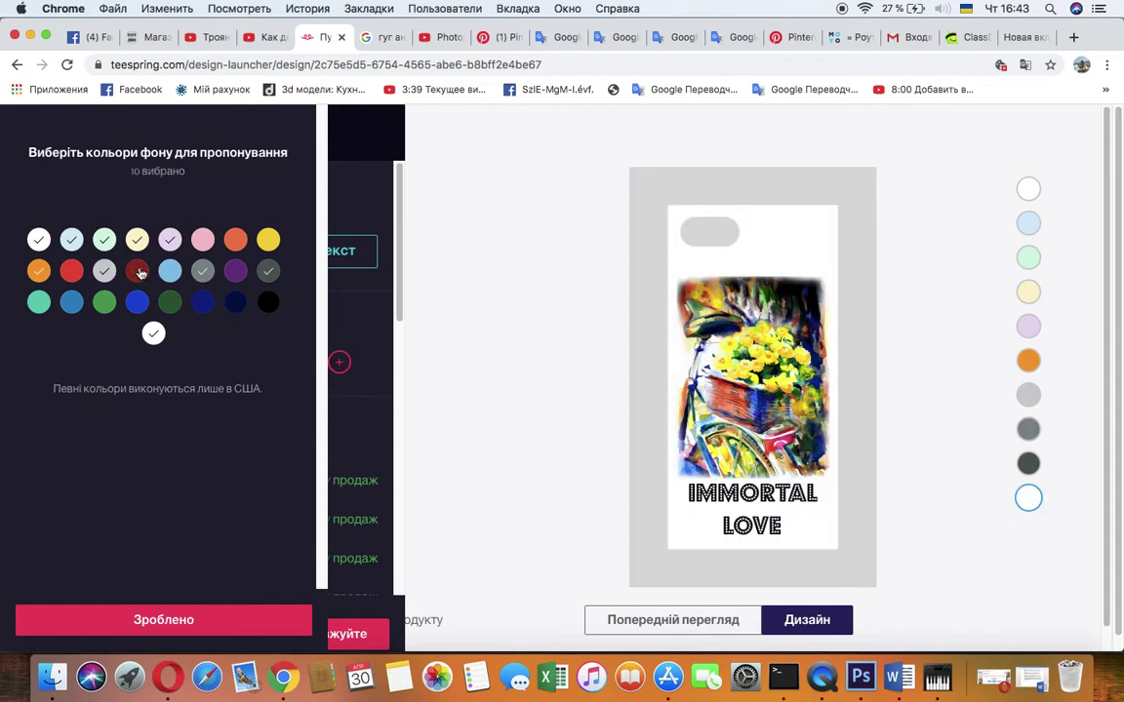
left_click(138, 272)
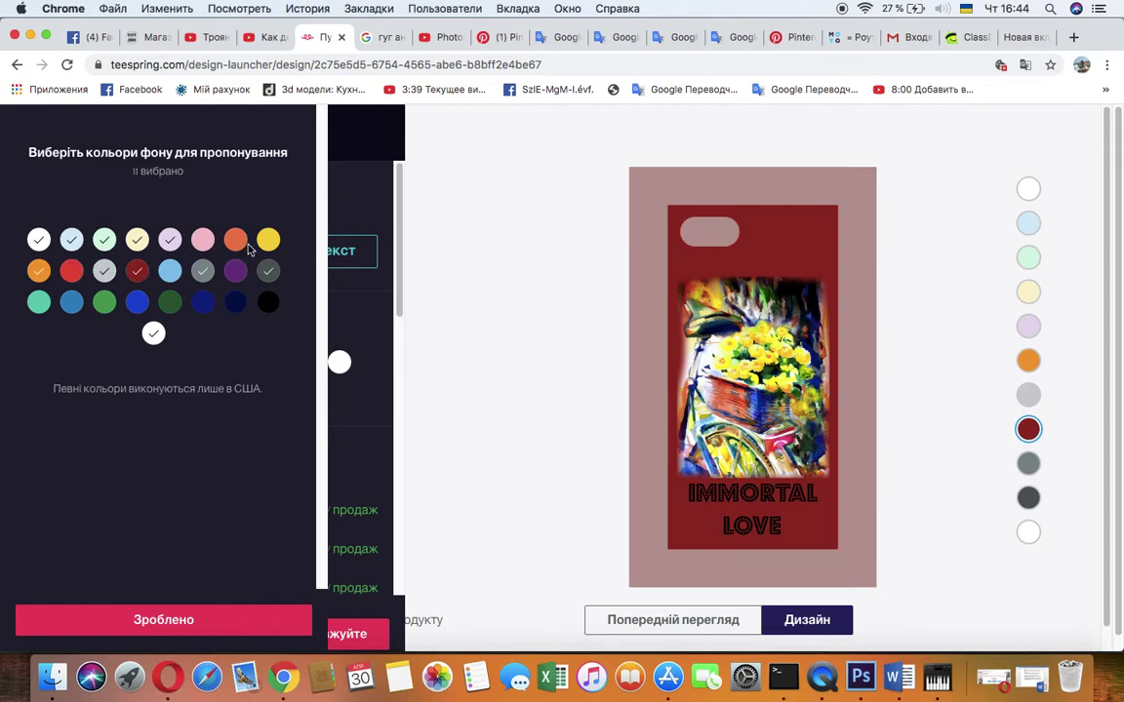
left_click(39, 273)
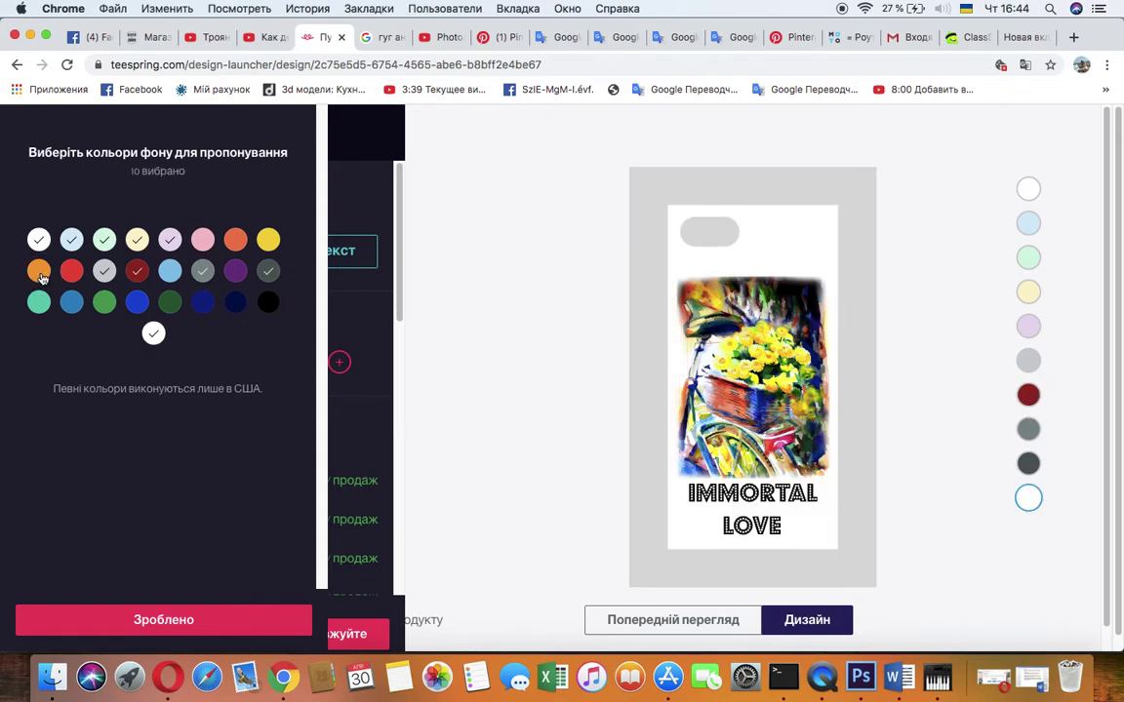
left_click(39, 273)
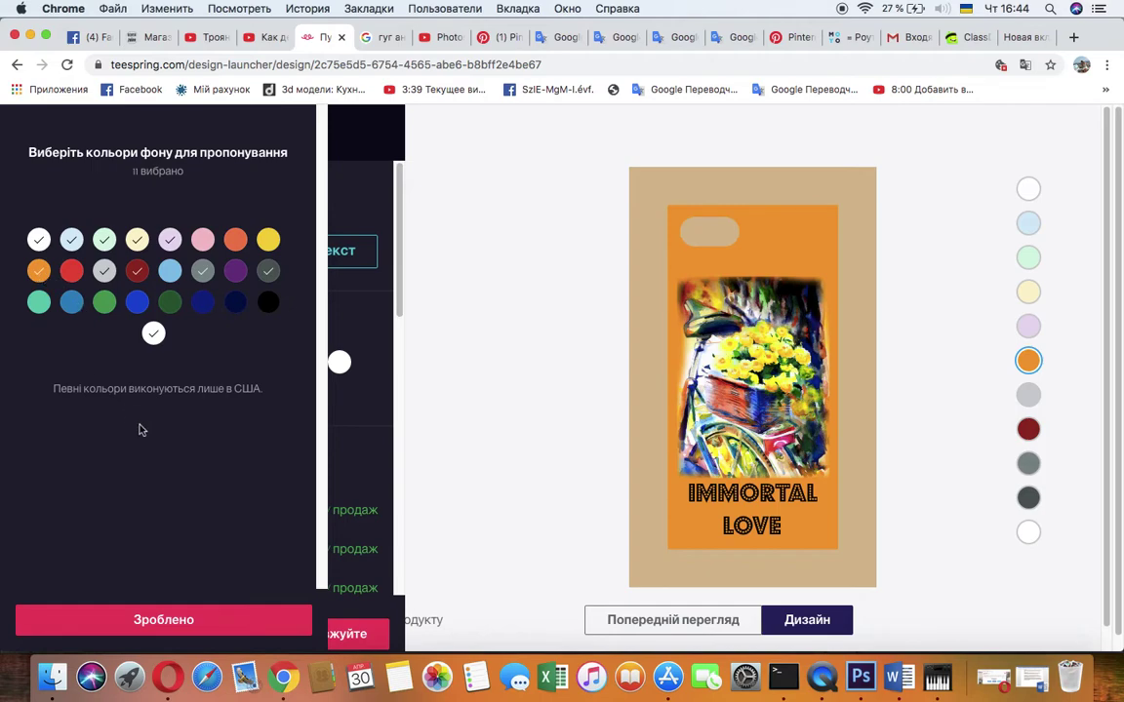
left_click(219, 627)
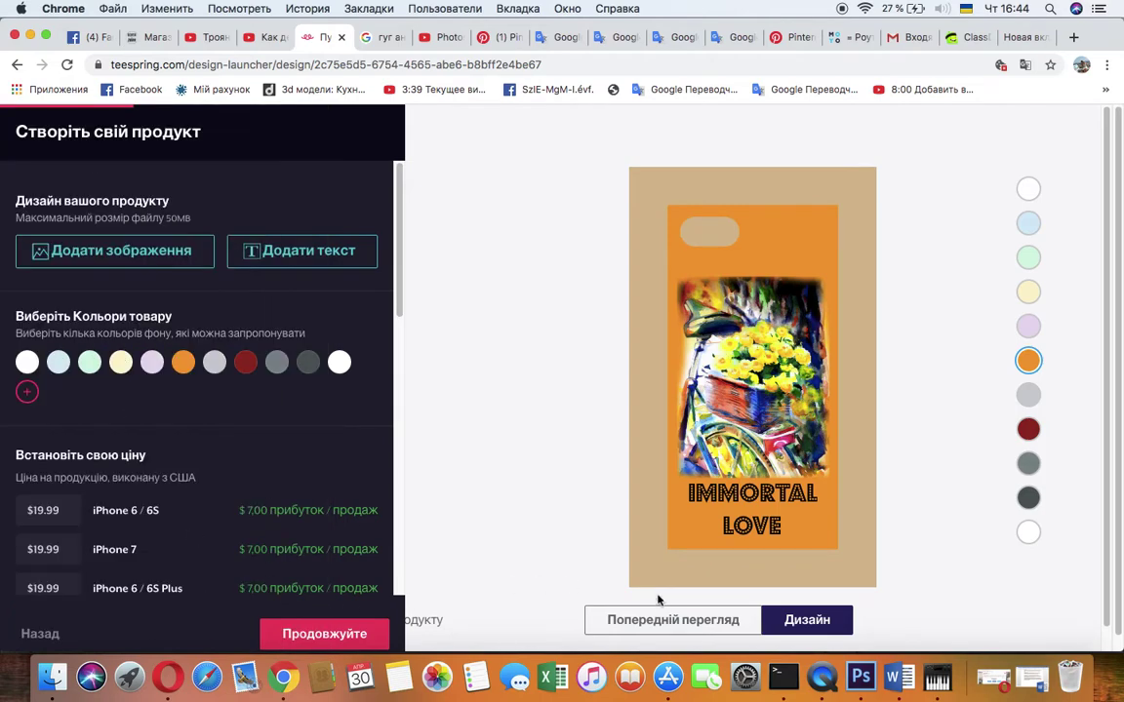
- Preview the orange case and review the US and EU prices and profits for the iPhone models
left_click(657, 625)
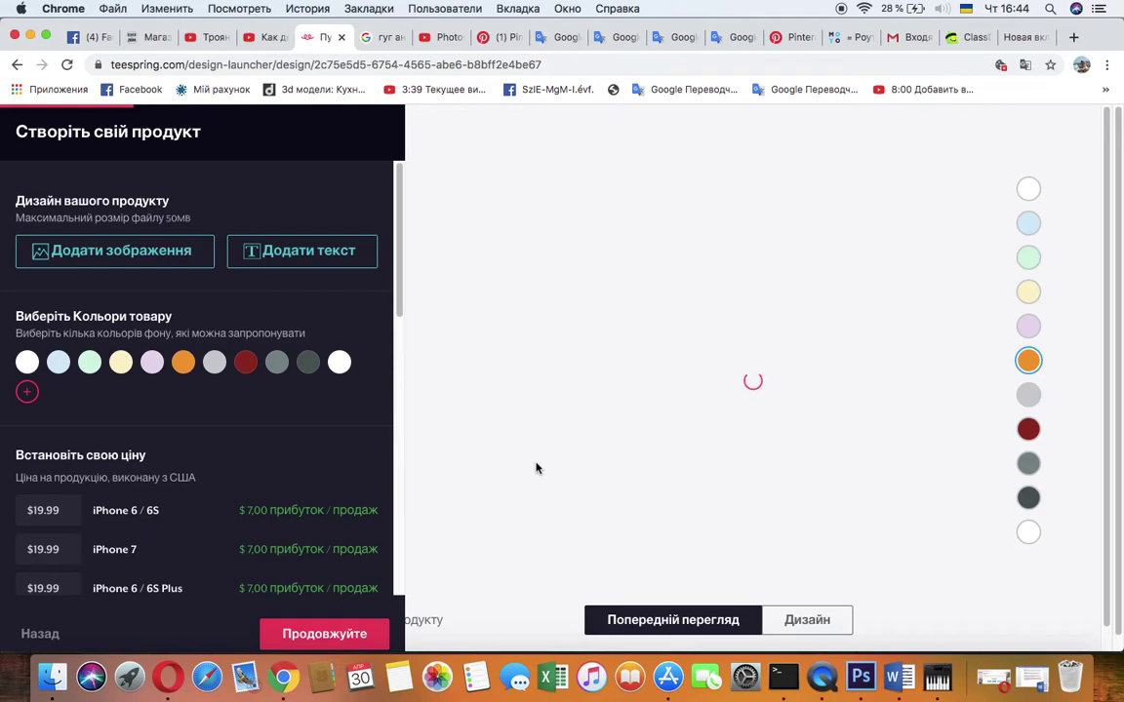
scroll(535, 468, "down", 10)
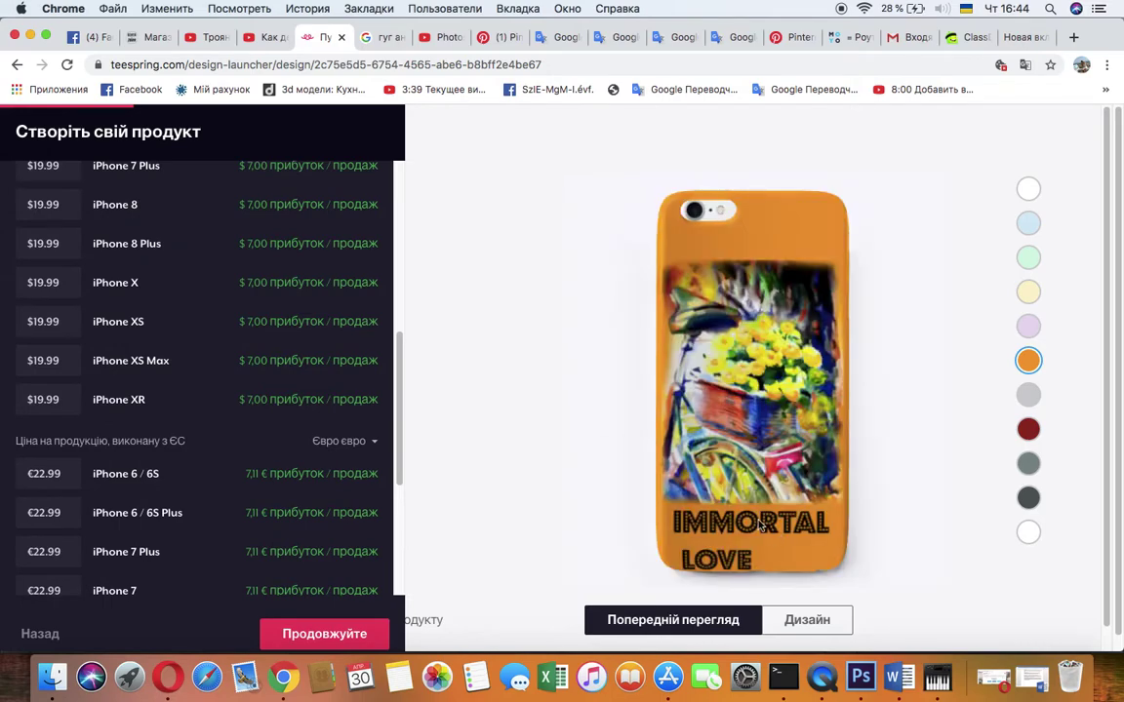
scroll(350, 429, "down", 5)
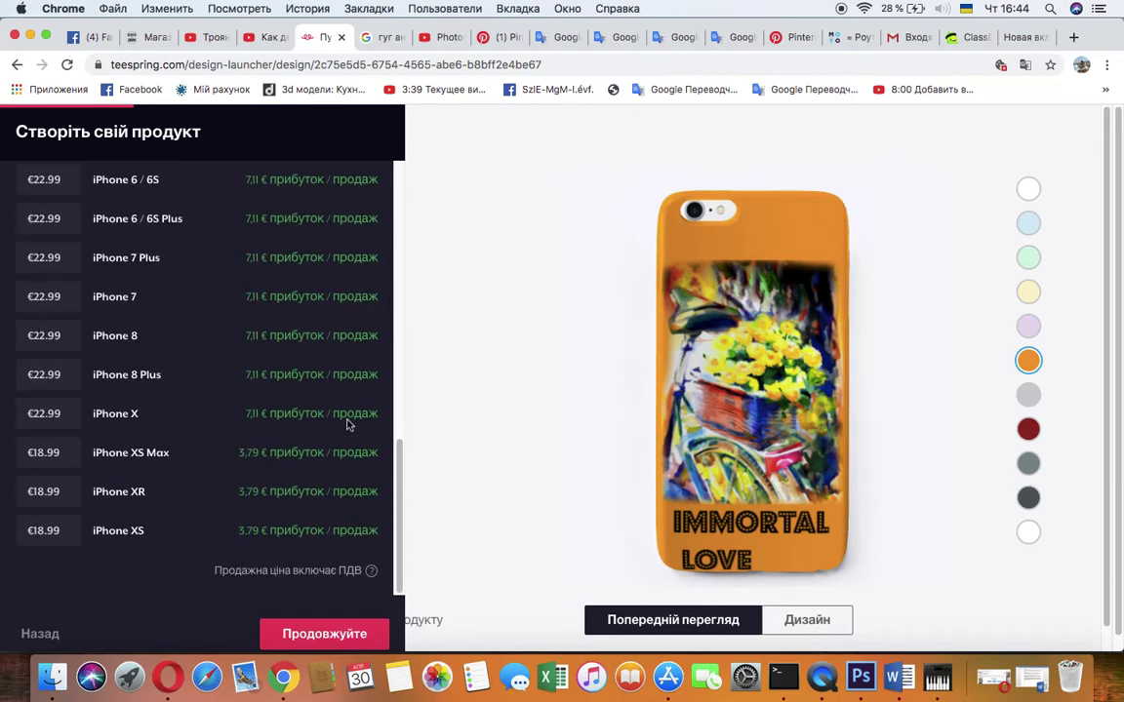
scroll(347, 425, "up", 10)
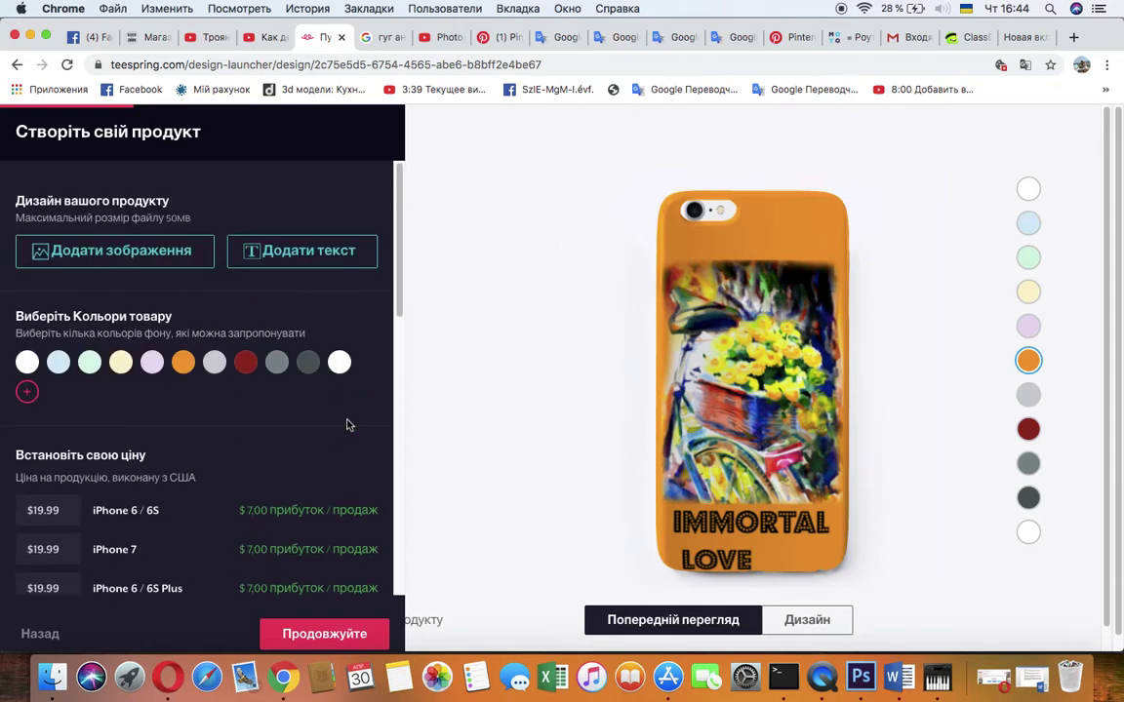
scroll(312, 455, "down", 7)
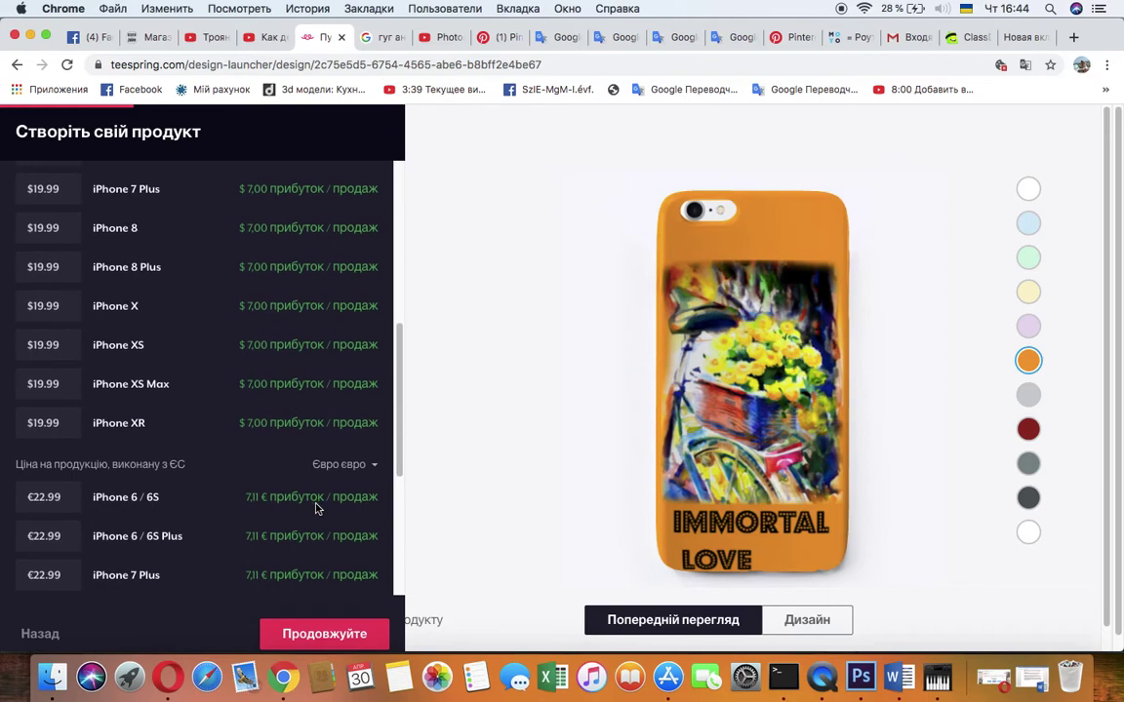
scroll(315, 507, "down", 5)
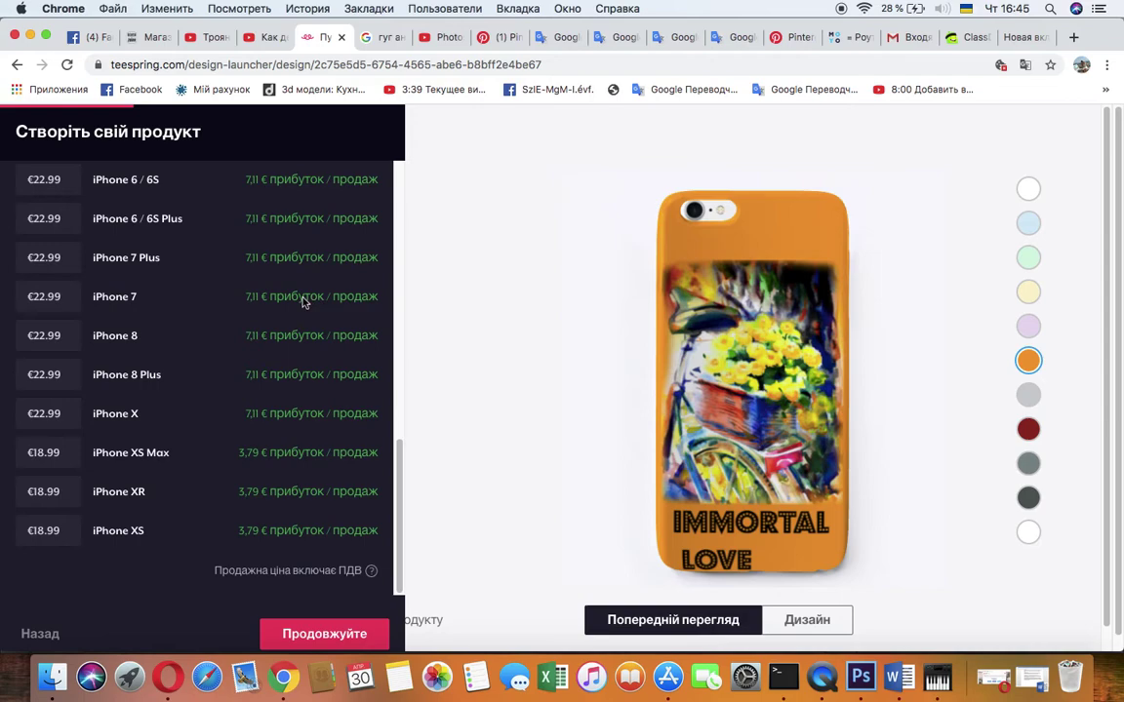
scroll(303, 302, "up", 3)
scroll(302, 303, "up", 2)
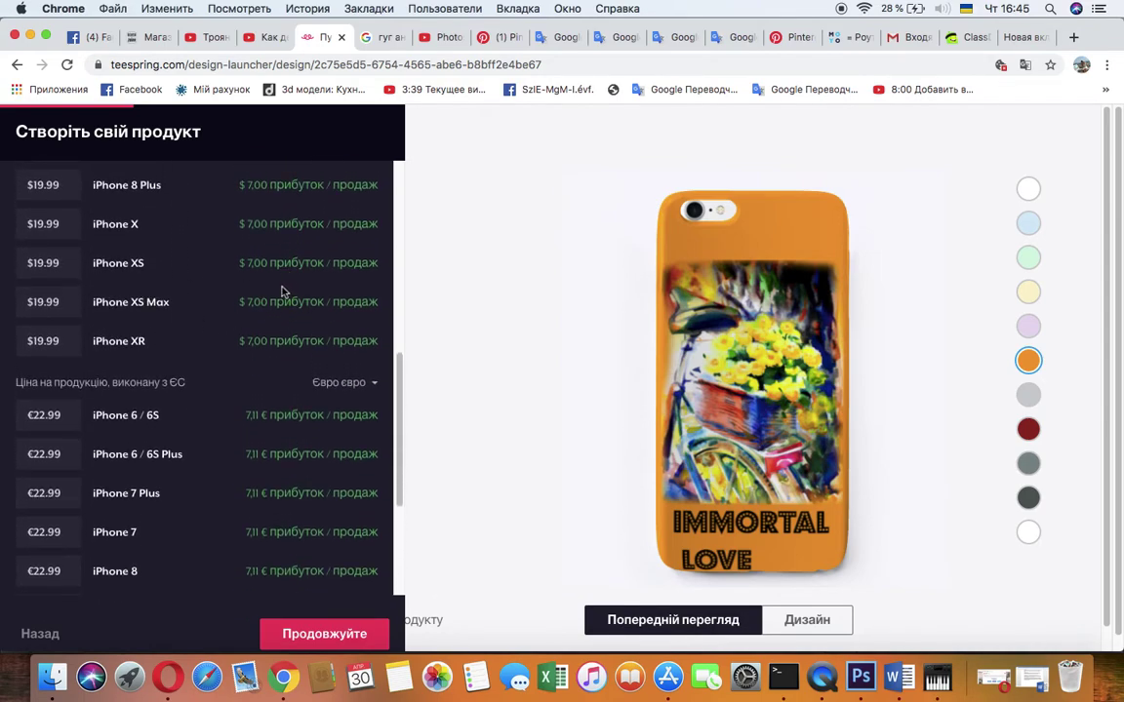
scroll(283, 290, "up", 10)
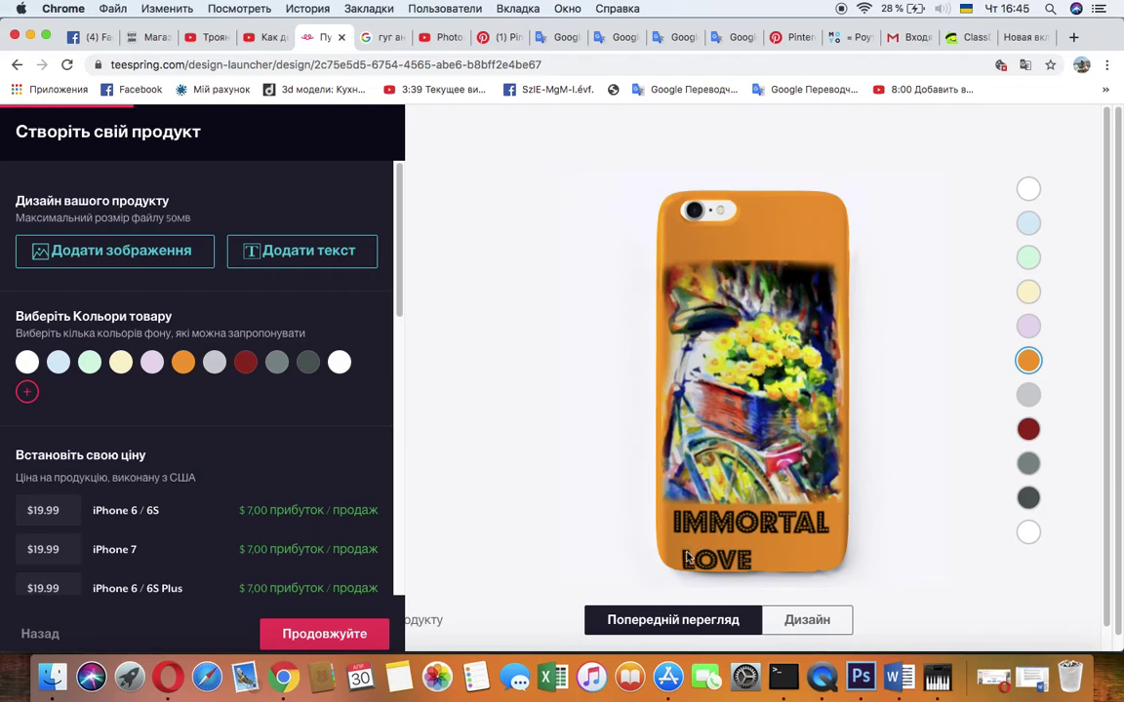
- Try a higher position for the painting in the design view, move it back down, and preview the case again
left_click(808, 622)
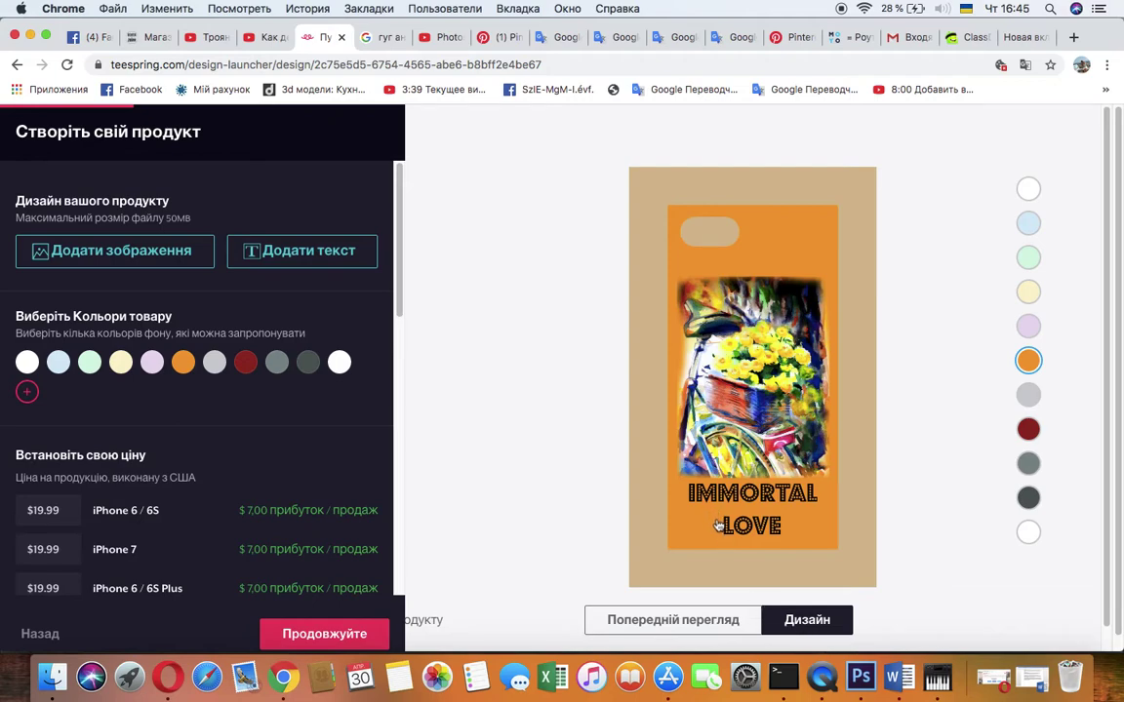
left_click(719, 527)
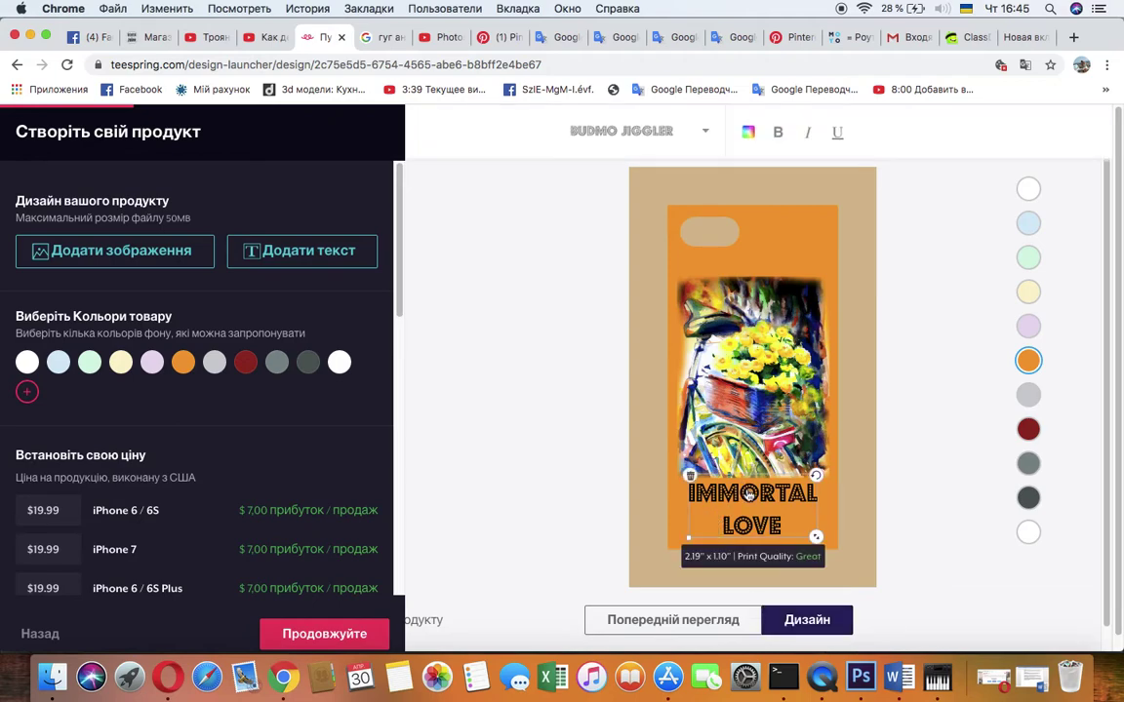
mouse_move(743, 491)
left_mouse_down()
mouse_move(746, 480)
mouse_move(748, 494)
left_mouse_up()
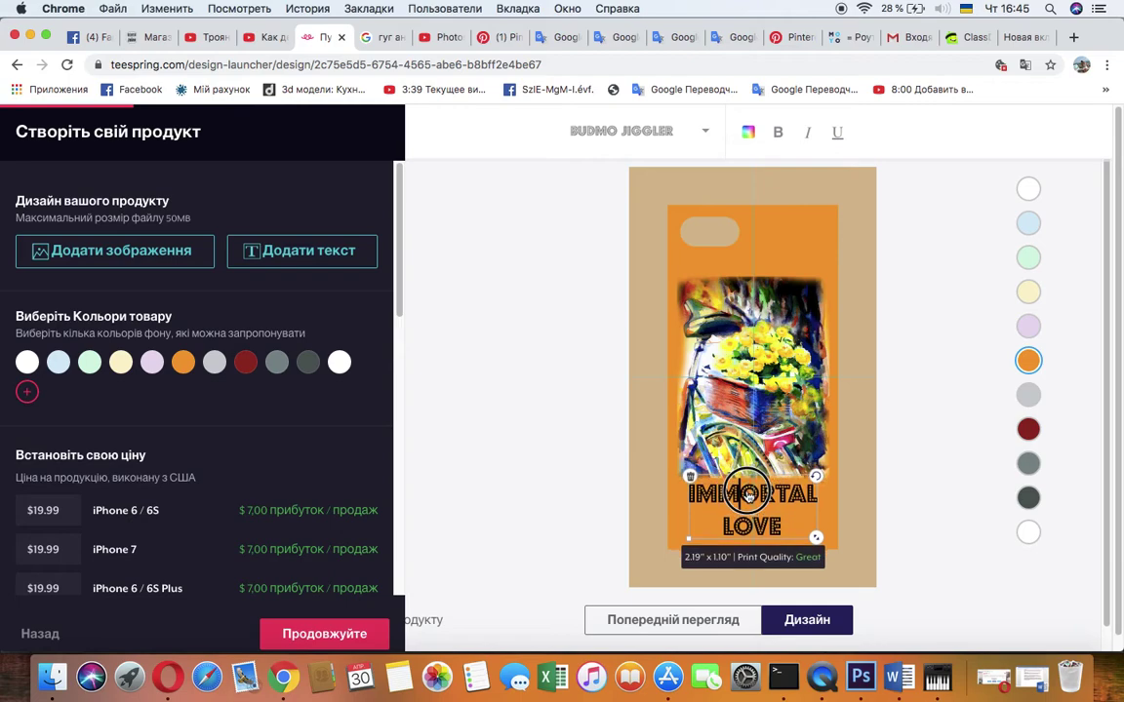
mouse_move(749, 418)
left_mouse_down()
mouse_move(748, 388)
mouse_move(747, 402)
left_mouse_up()
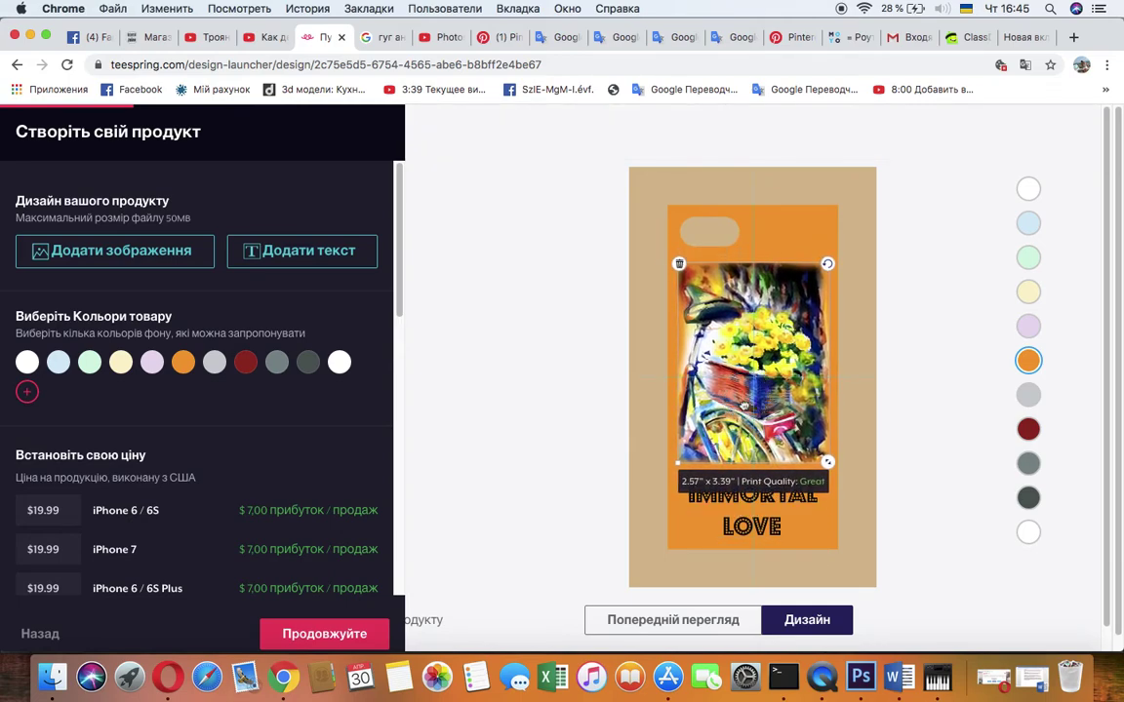
left_click_drag(726, 380, 751, 398)
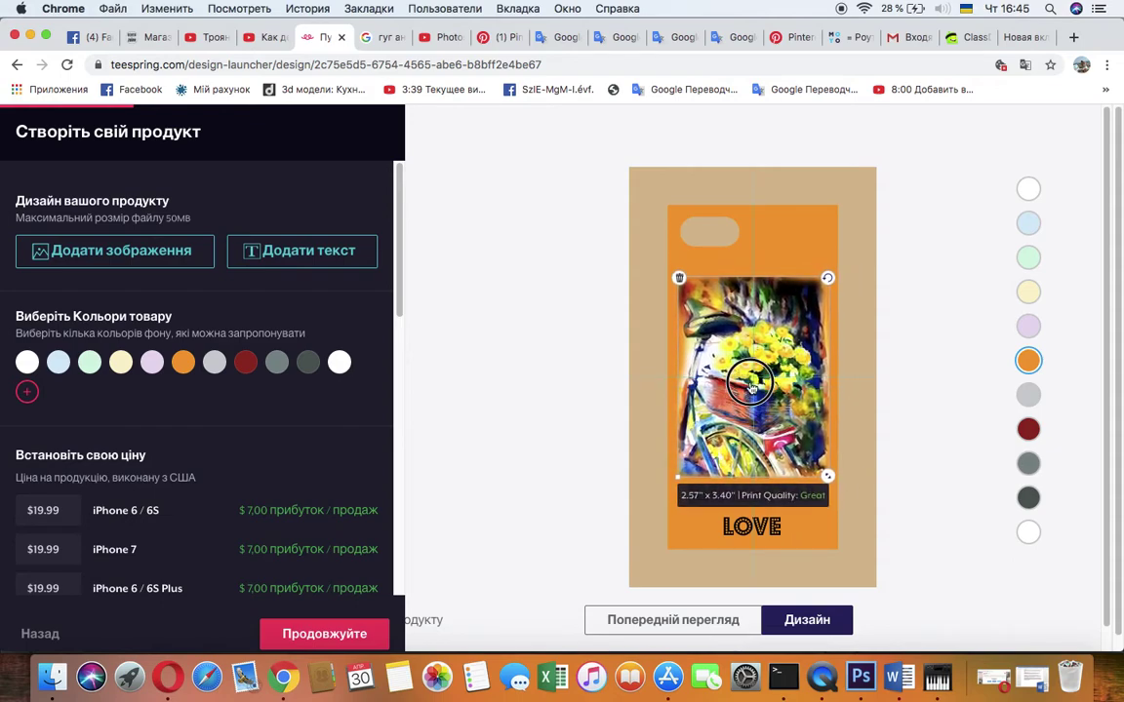
left_click(806, 539)
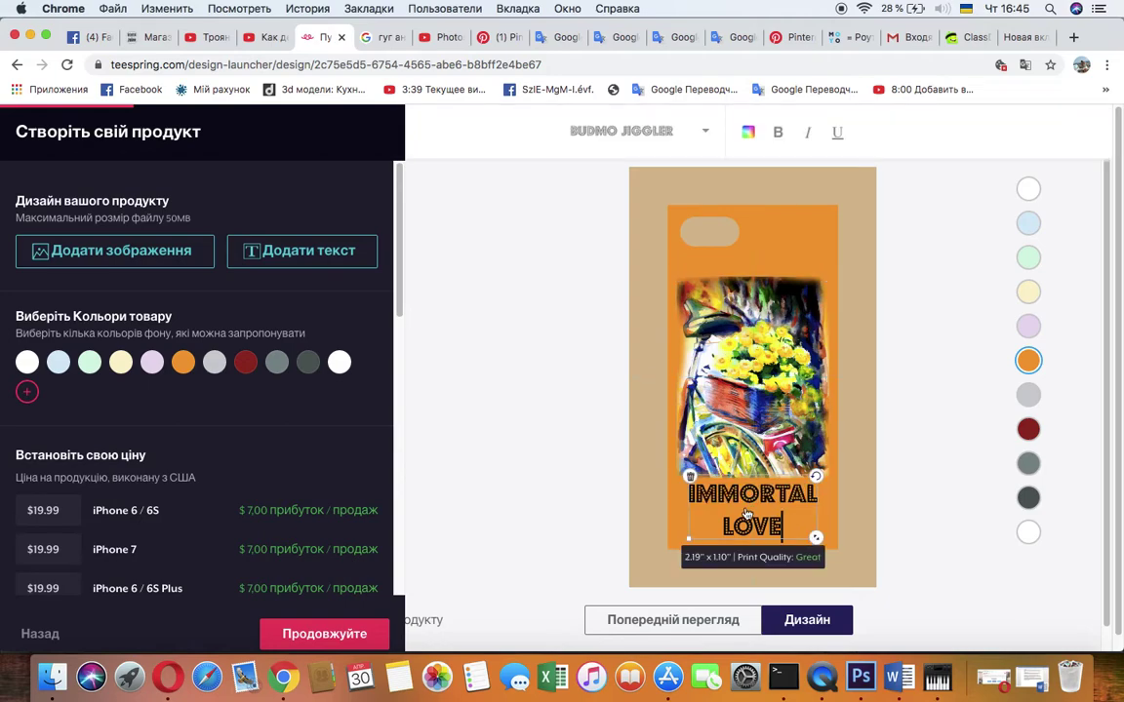
left_click(689, 626)
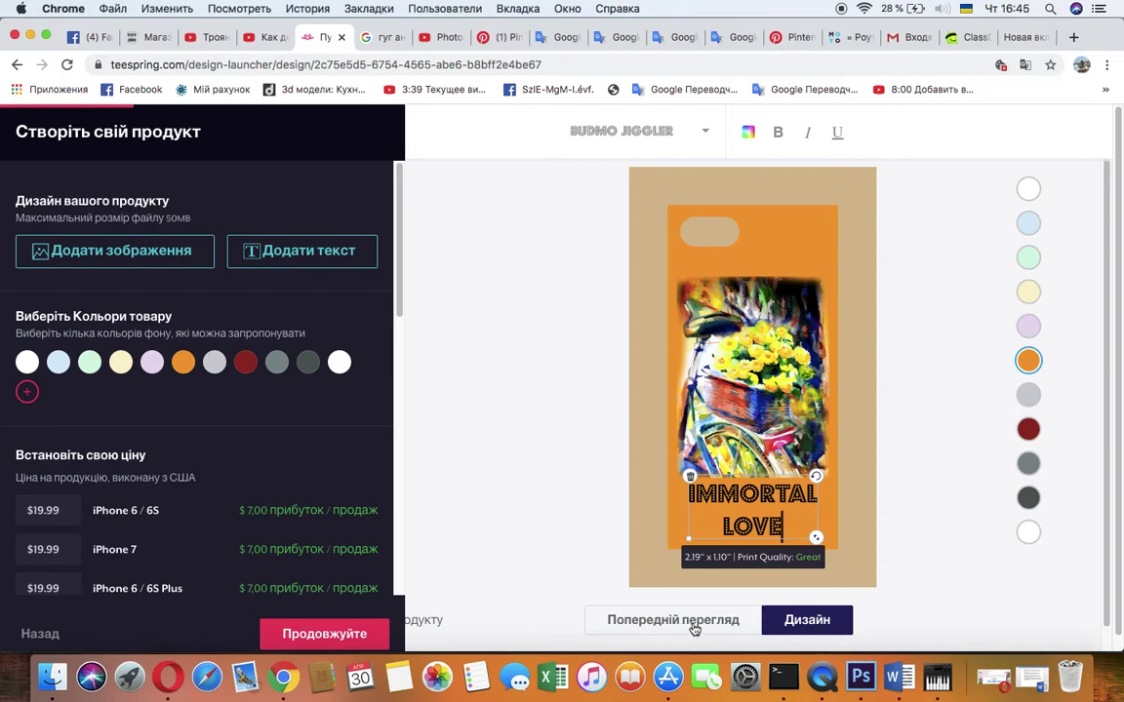
left_click(692, 626)
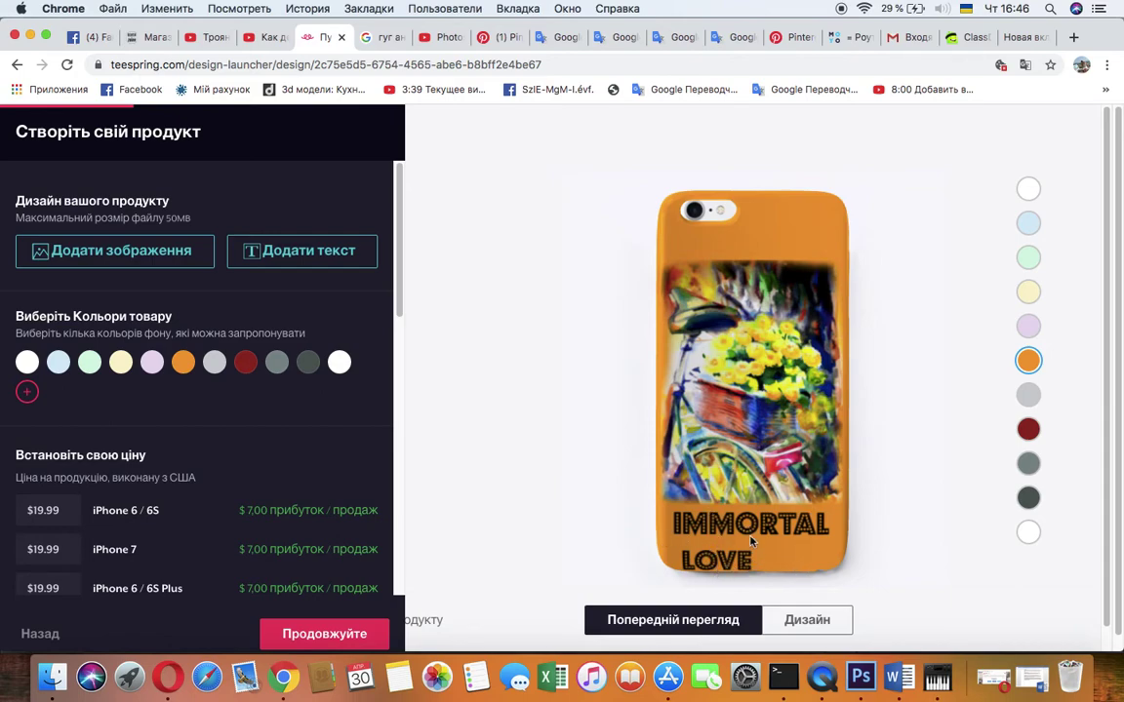
- Move the painting up towards the camera cutout and raise the "Immortal Love" text to sit directly beneath it
left_click(795, 616)
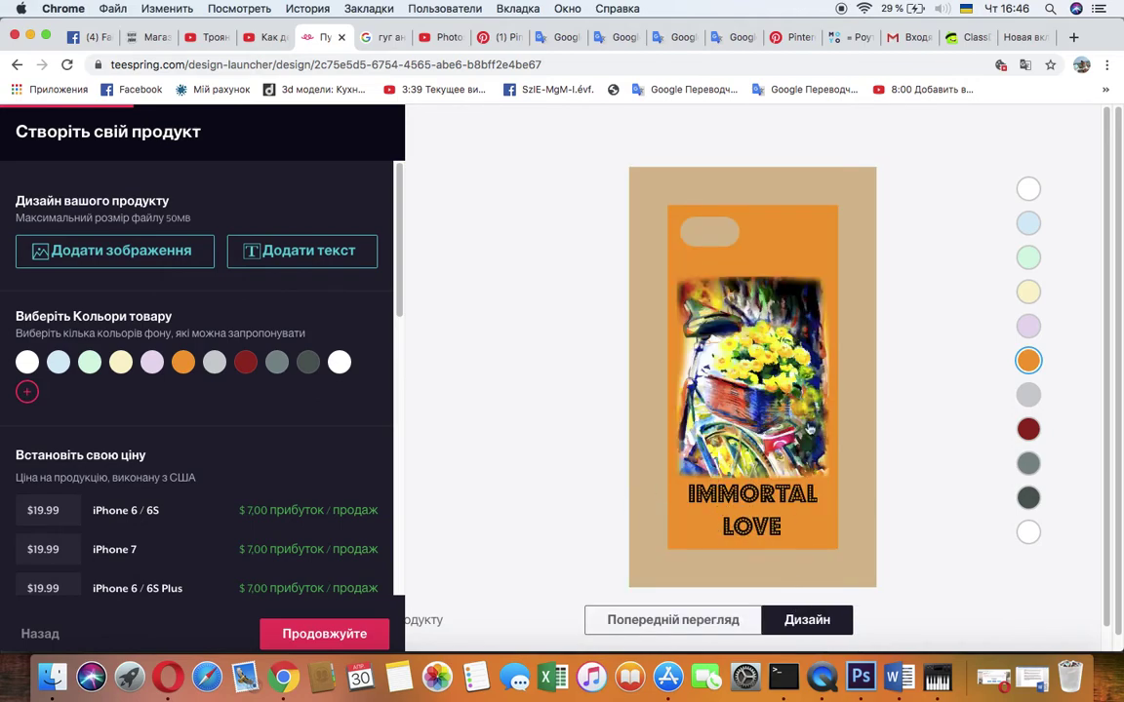
mouse_move(760, 390)
left_mouse_down()
mouse_move(766, 412)
mouse_move(768, 396)
left_mouse_up()
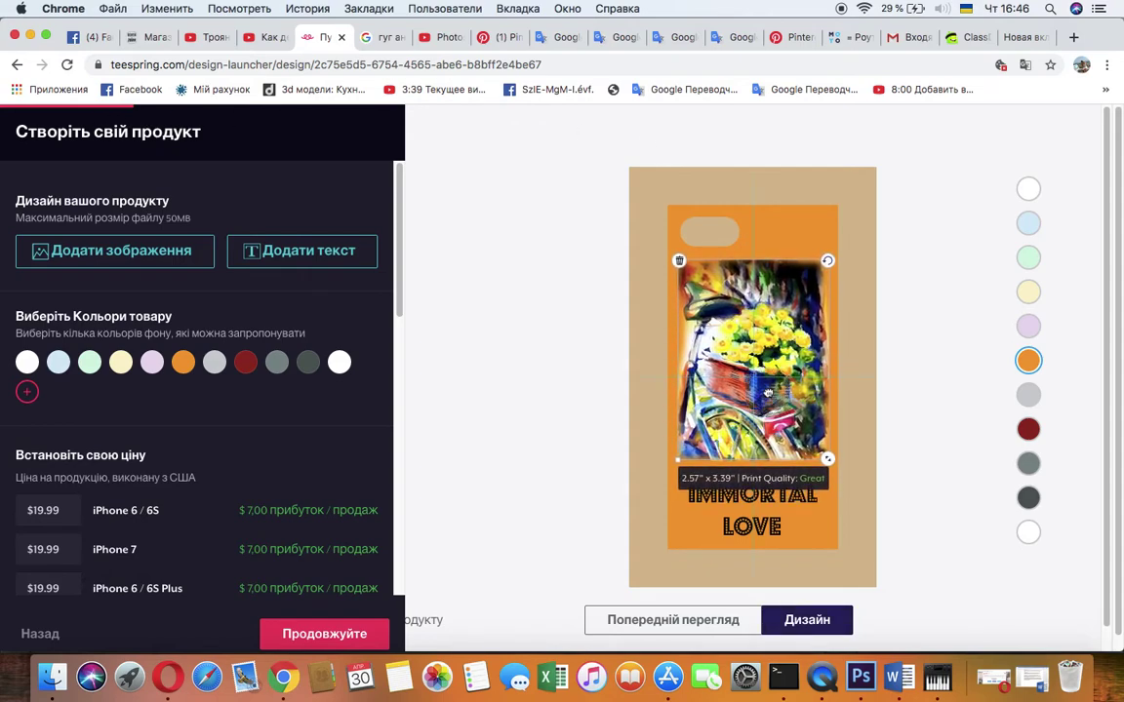
left_click(726, 528)
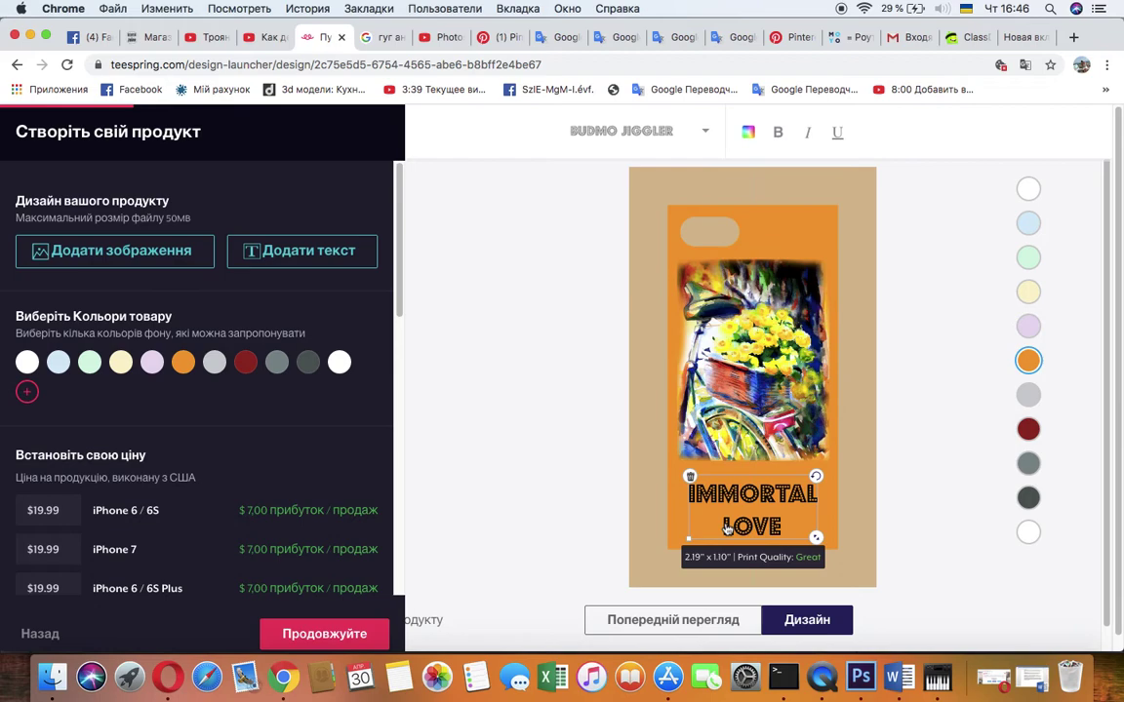
left_click_drag(753, 490, 757, 473)
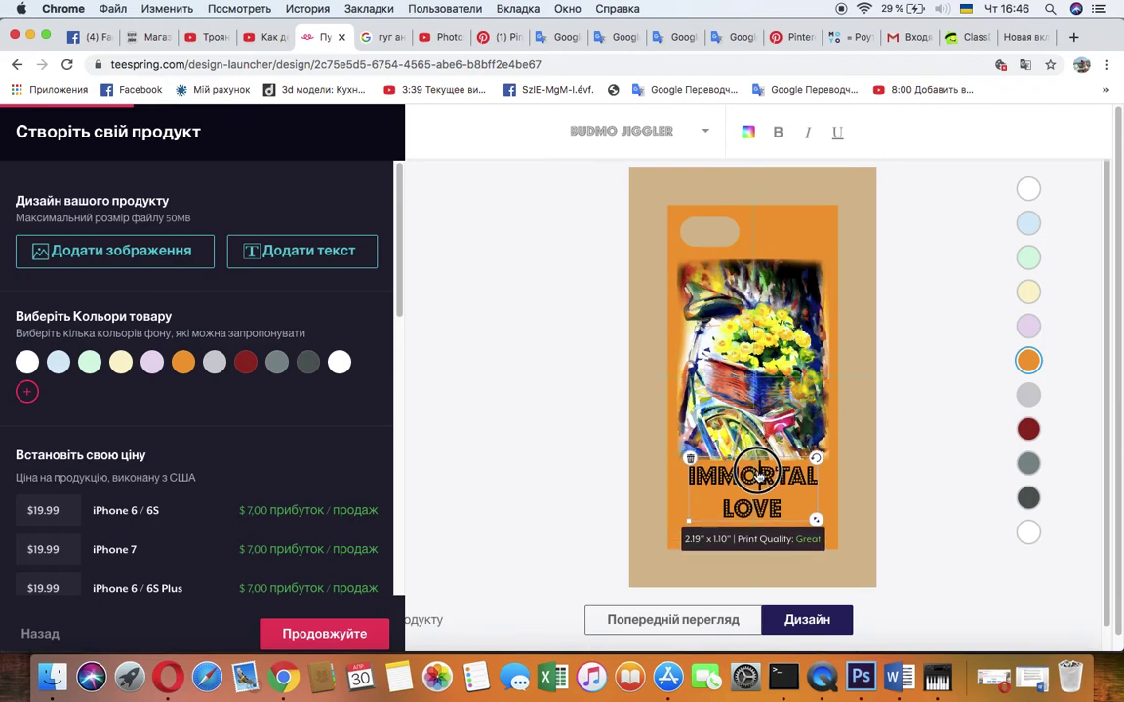
left_click(765, 567)
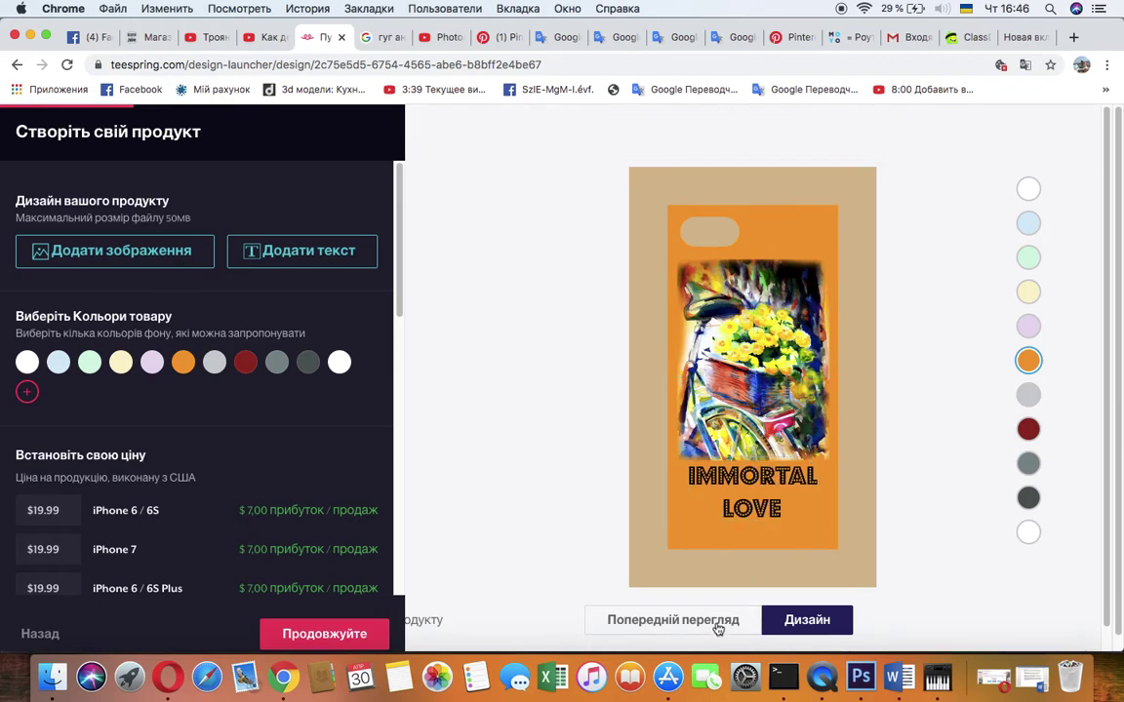
- Preview the rearranged design on the orange phone case and continue to the product options
left_click(717, 624)
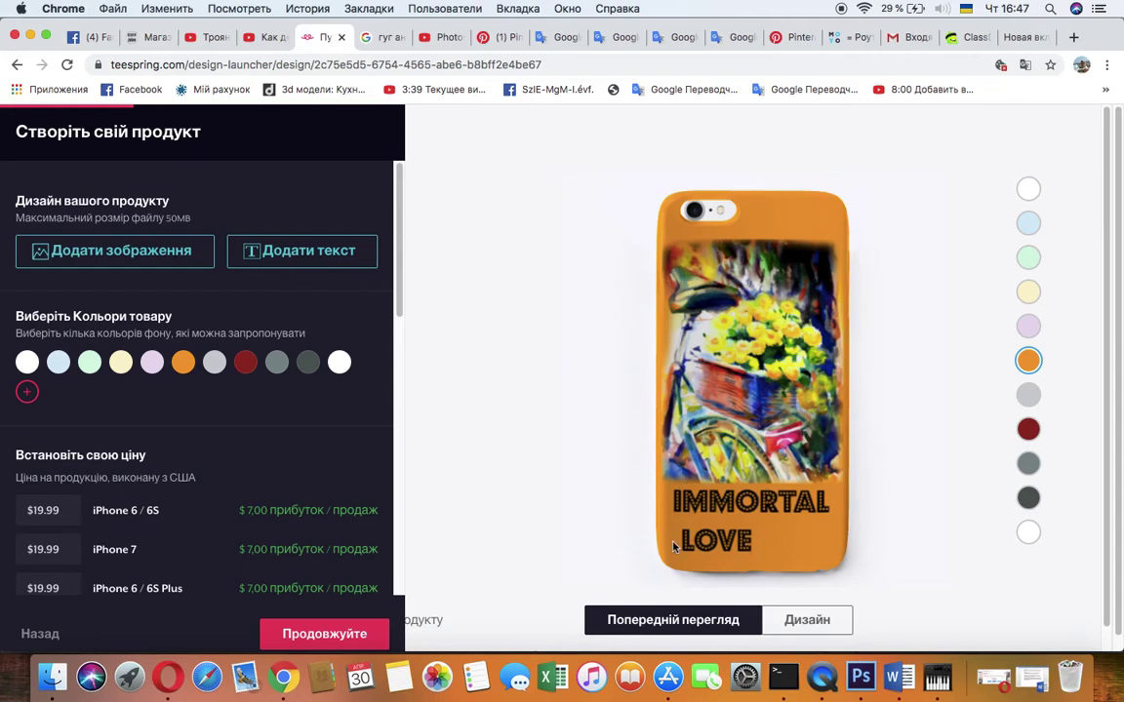
left_click(337, 636)
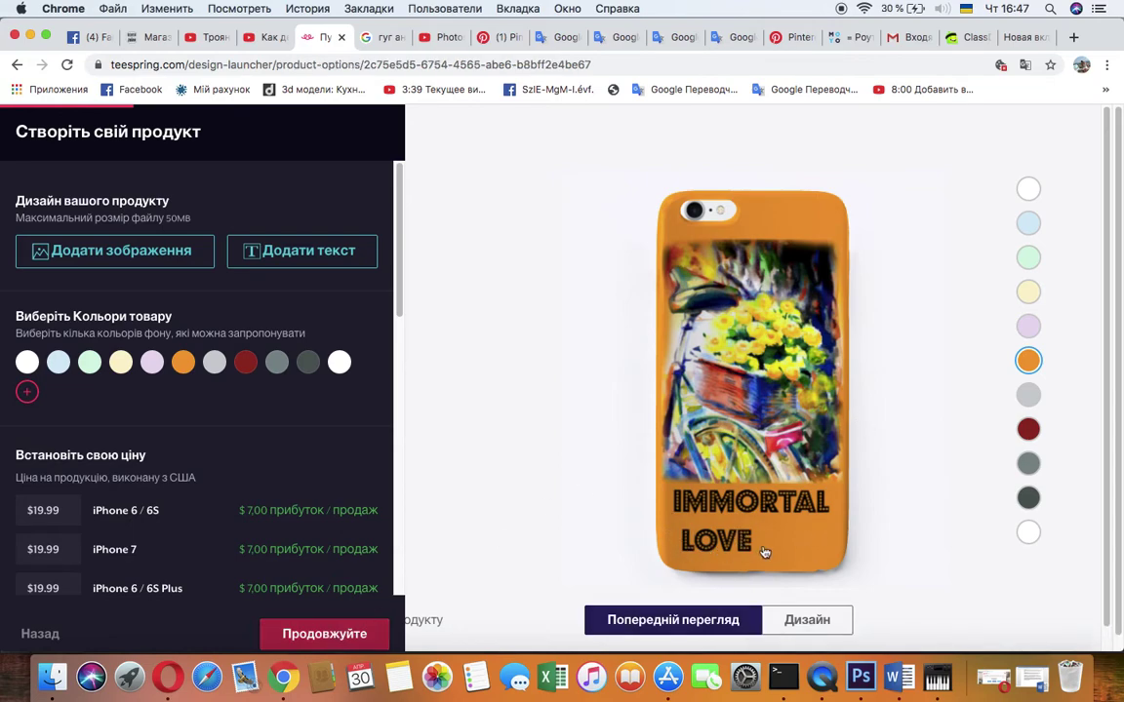
- Continue to the additional products page and reopen the iPhone case design for editing
left_click(346, 634)
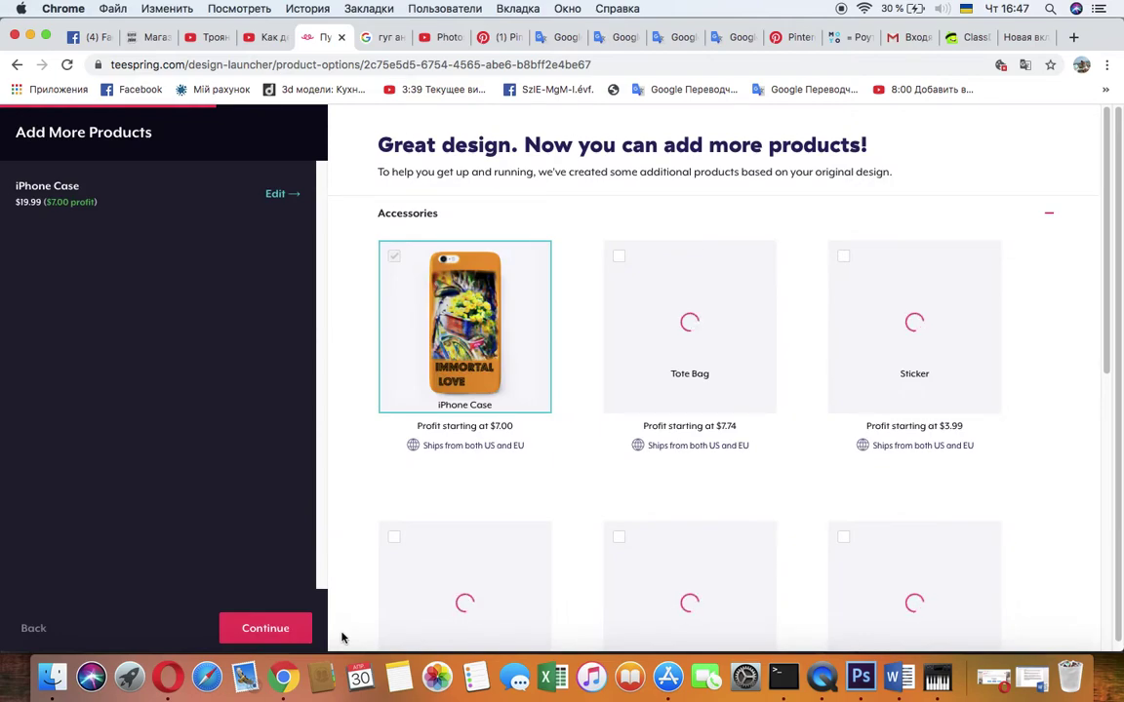
mouse_move(479, 371)
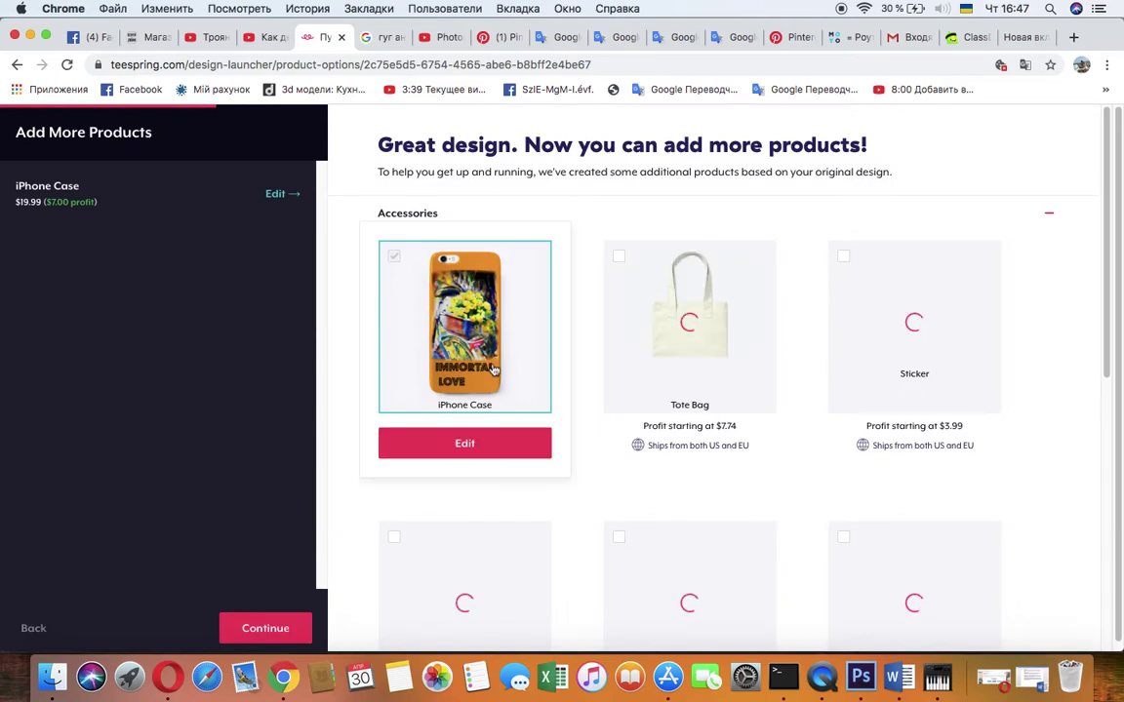
left_click(503, 445)
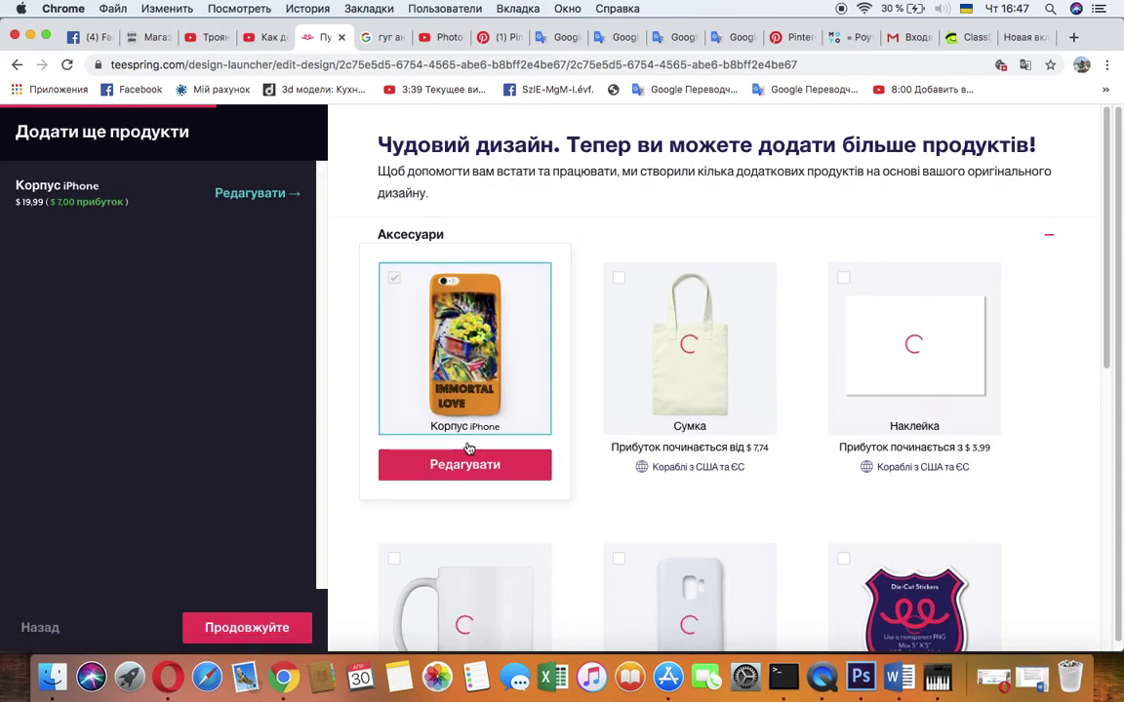
left_click(469, 470)
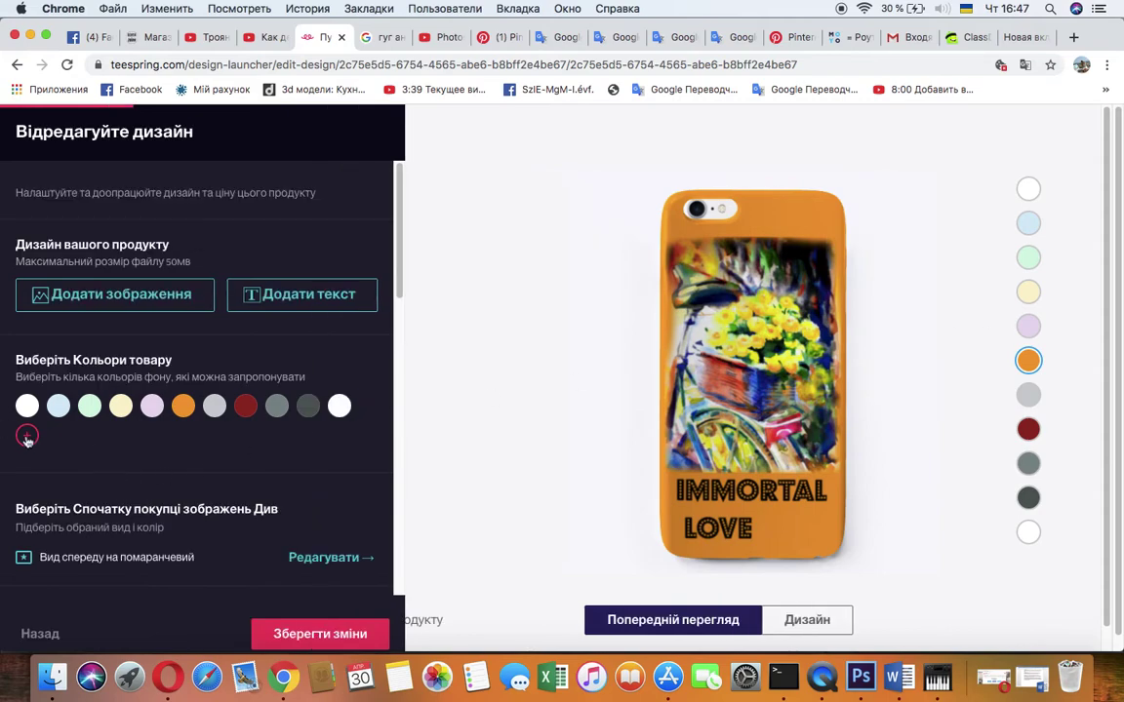
- Remove orange from the background colours offered for the iPhone case and save the design changes
left_click(28, 438)
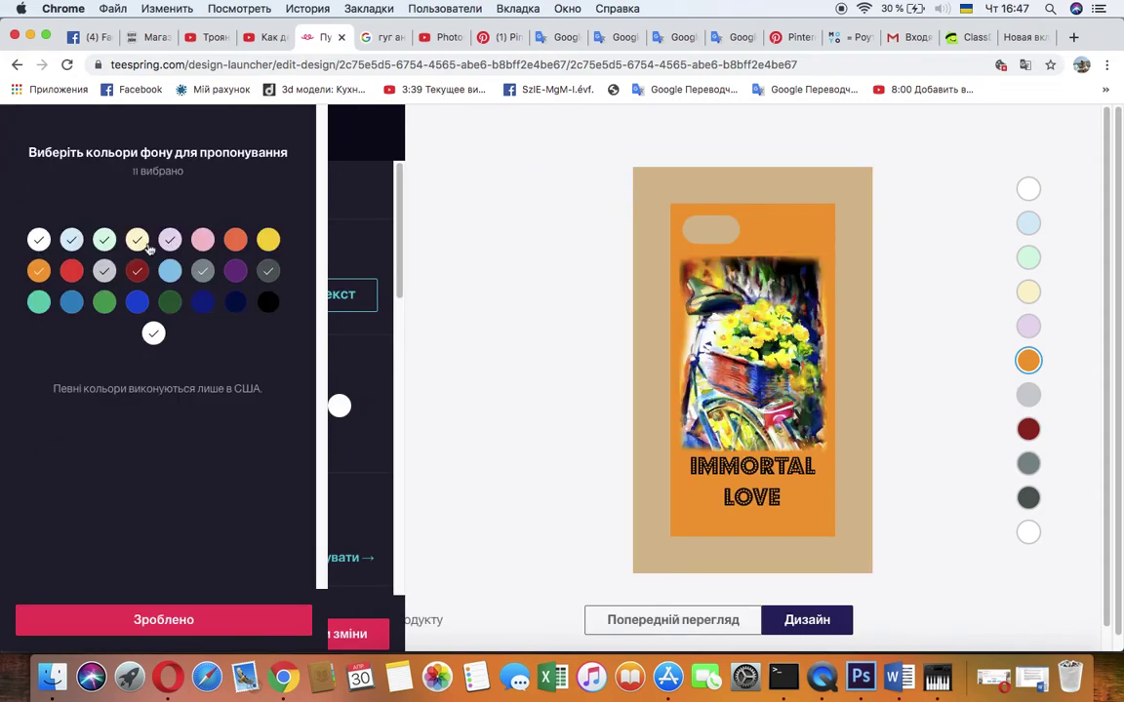
left_click(38, 270)
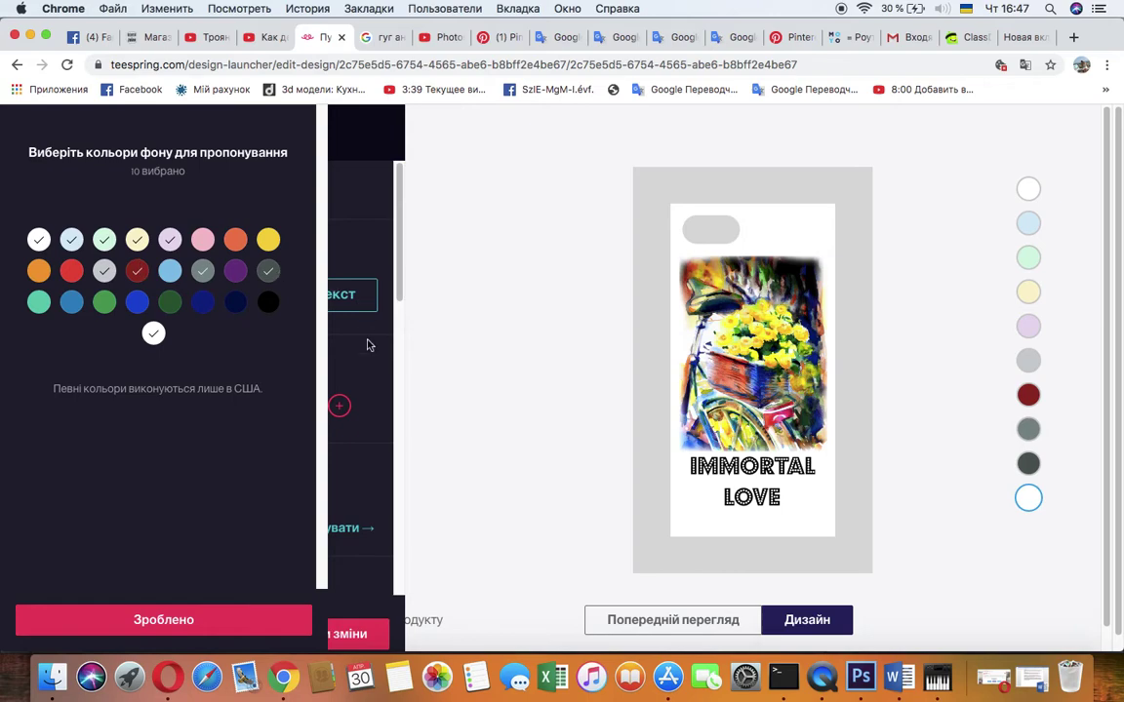
left_click(249, 623)
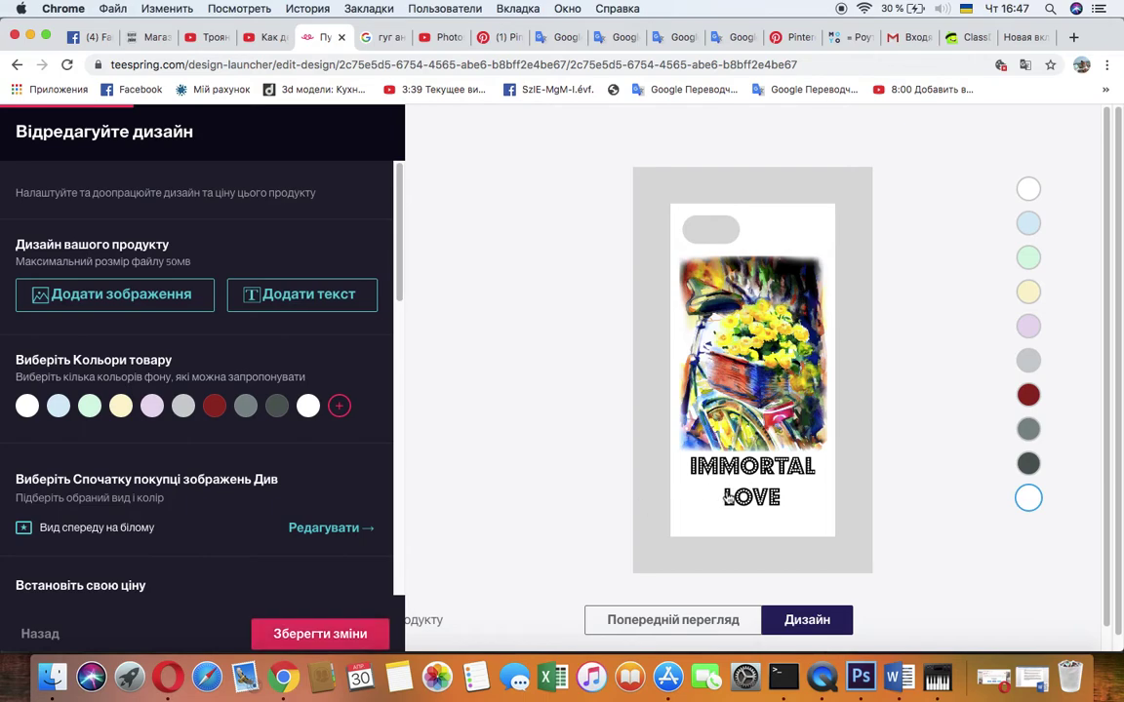
left_click(355, 632)
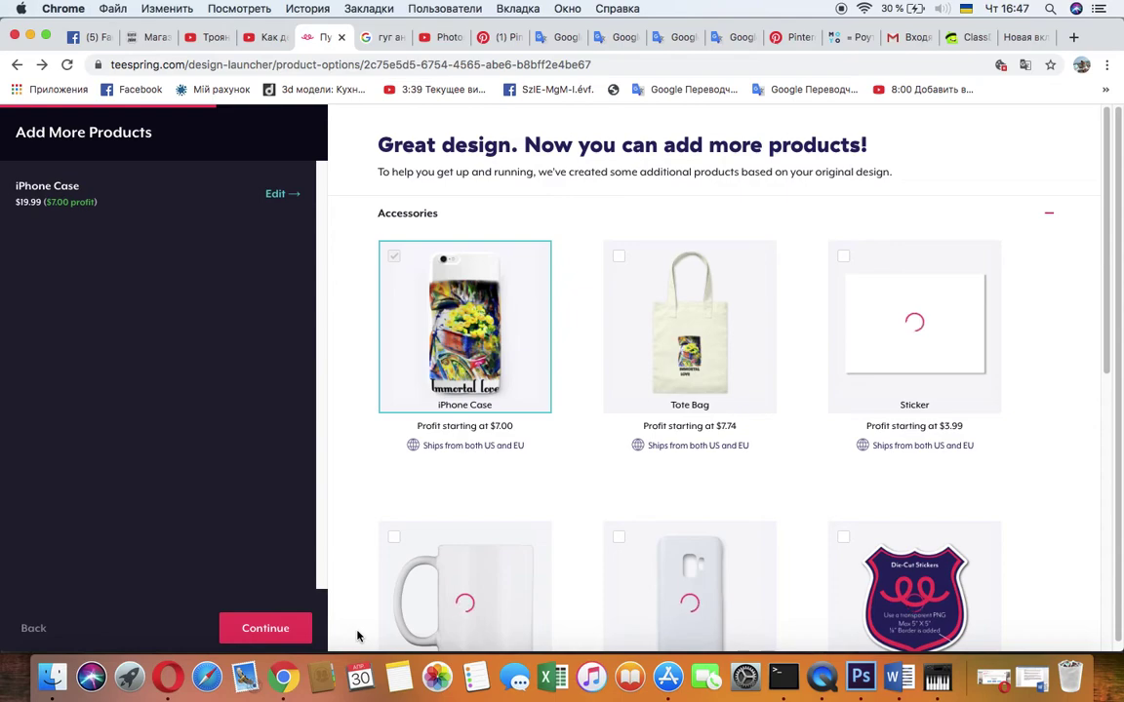
- Look through the additional accessories offered with the design, such as the tote bag, mug, Samsung case and stickers
mouse_move(501, 281)
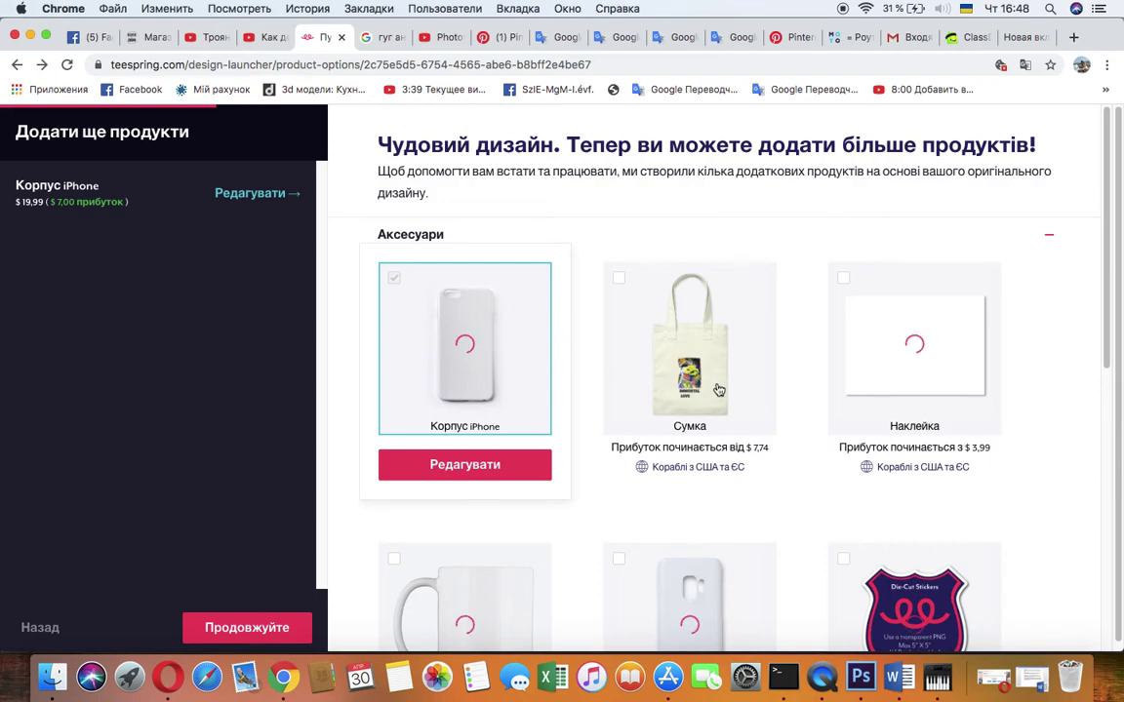
scroll(1046, 243, "down", 2)
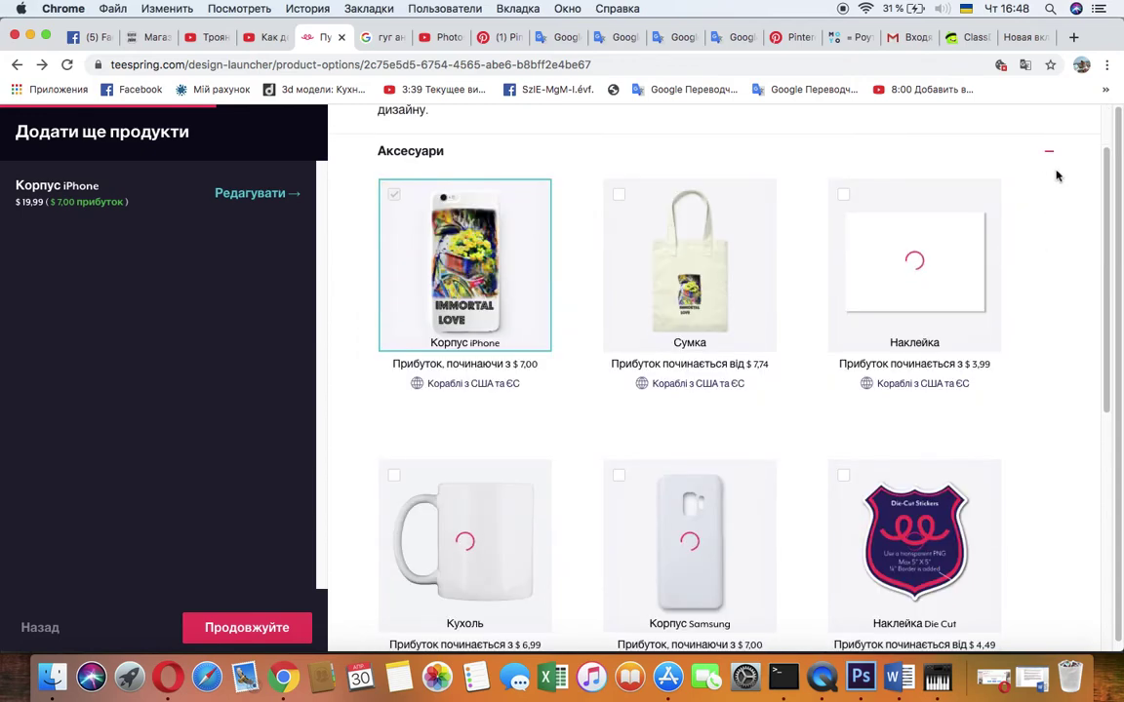